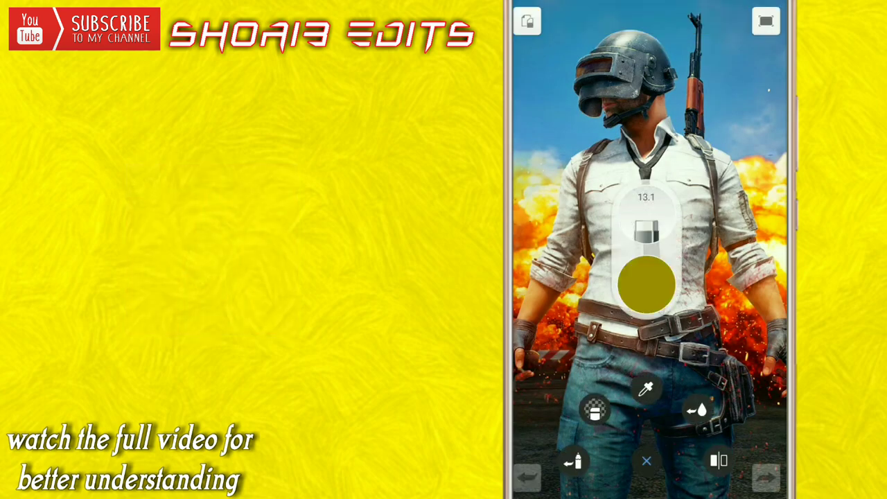
Switch to the Hard Eraser brush and erase the background beside the soldier's jeans.
{"action": "left_click", "coordinate": [645, 229]}
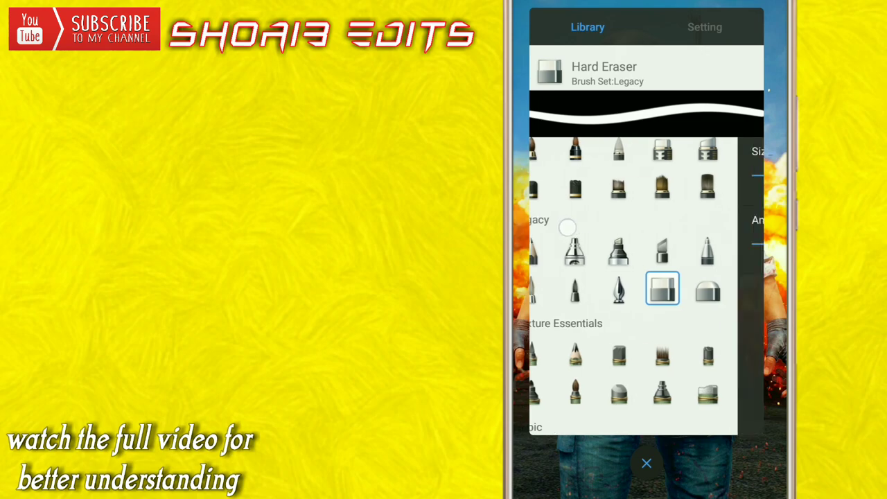
{"action": "left_click", "coordinate": [689, 287]}
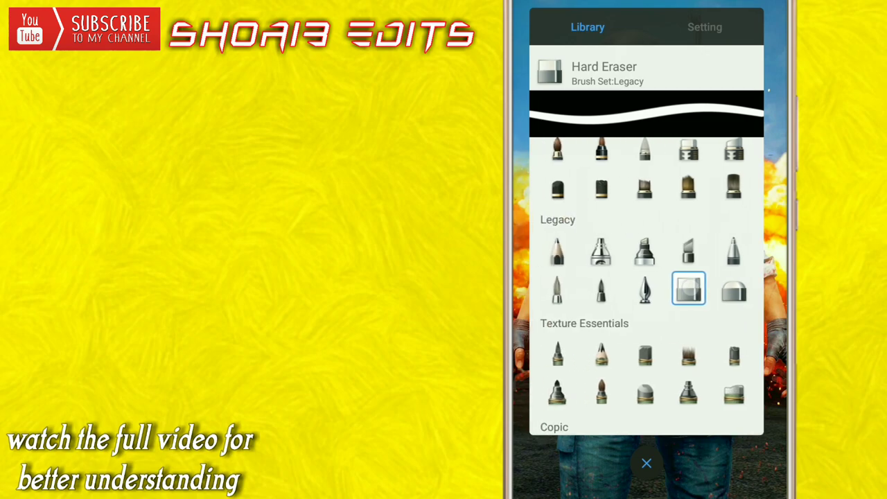
{"action": "mouse_move", "coordinate": [562, 242]}
{"action": "left_mouse_down"}
{"action": "mouse_move", "coordinate": [682, 237]}
{"action": "mouse_move", "coordinate": [703, 259]}
{"action": "left_mouse_up"}
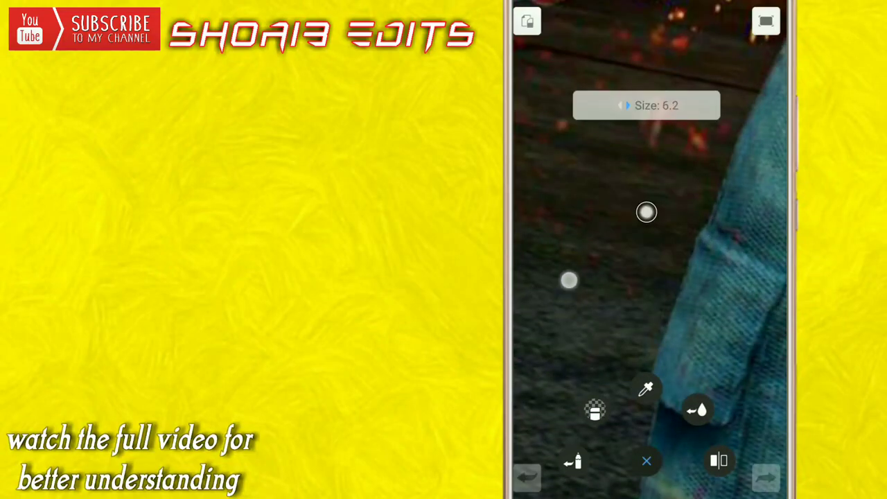
{"action": "left_click_drag", "start_coordinate": [571, 274], "coordinate": [533, 257]}
Erase the explosion background around the legs and the belt pouch up close.
{"action": "mouse_move", "coordinate": [683, 135]}
{"action": "left_mouse_down"}
{"action": "mouse_move", "coordinate": [647, 317]}
{"action": "mouse_move", "coordinate": [662, 219]}
{"action": "mouse_move", "coordinate": [731, 270]}
{"action": "mouse_move", "coordinate": [713, 123]}
{"action": "mouse_move", "coordinate": [645, 376]}
{"action": "mouse_move", "coordinate": [613, 303]}
{"action": "mouse_move", "coordinate": [707, 315]}
{"action": "left_mouse_up"}
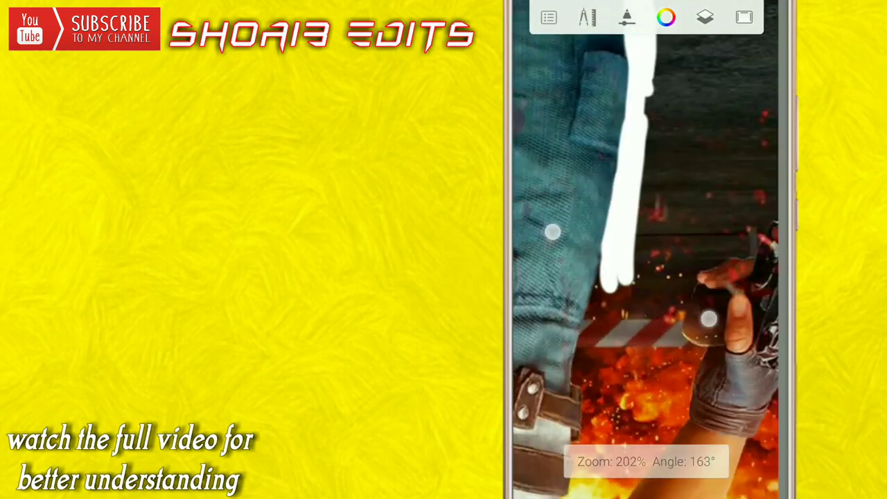
{"action": "mouse_move", "coordinate": [620, 271]}
{"action": "left_mouse_down"}
{"action": "mouse_move", "coordinate": [669, 357]}
{"action": "mouse_move", "coordinate": [683, 176]}
{"action": "left_mouse_up"}
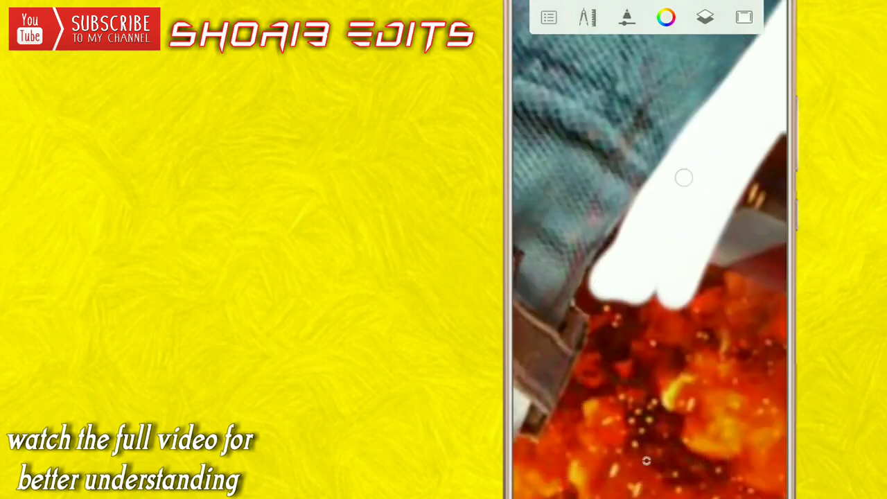
{"action": "mouse_move", "coordinate": [652, 293]}
{"action": "left_mouse_down"}
{"action": "mouse_move", "coordinate": [589, 379]}
{"action": "mouse_move", "coordinate": [681, 311]}
{"action": "left_mouse_up"}
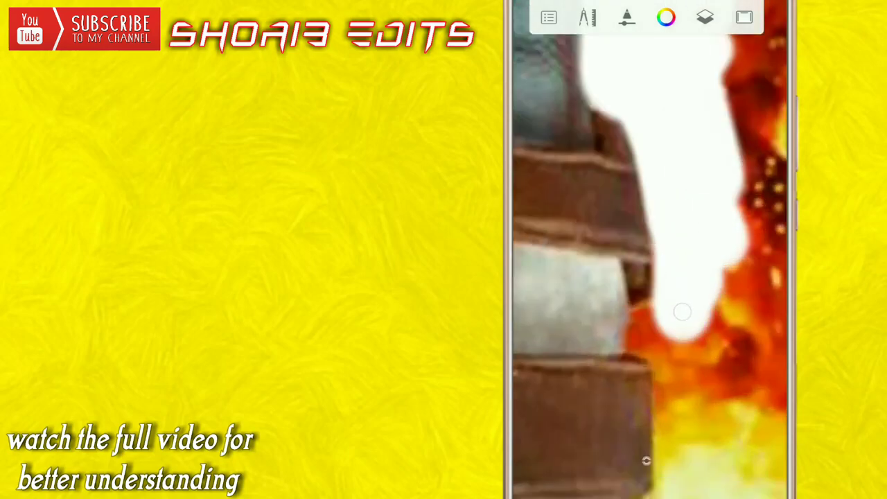
{"action": "left_click_drag", "start_coordinate": [633, 215], "coordinate": [644, 300]}
{"action": "left_click_drag", "start_coordinate": [568, 319], "coordinate": [640, 257]}
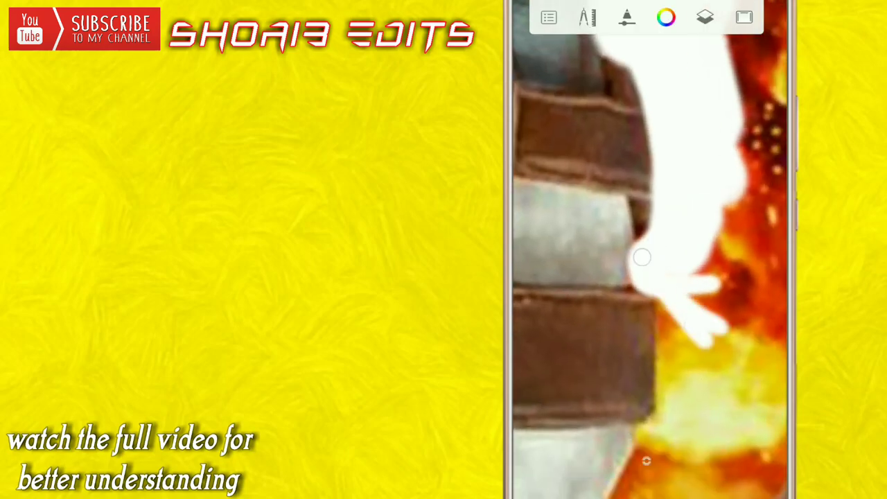
Zoom out and straighten the view so the yellow page fits the screen.
{"action": "left_click_drag", "start_coordinate": [711, 343], "coordinate": [710, 375]}
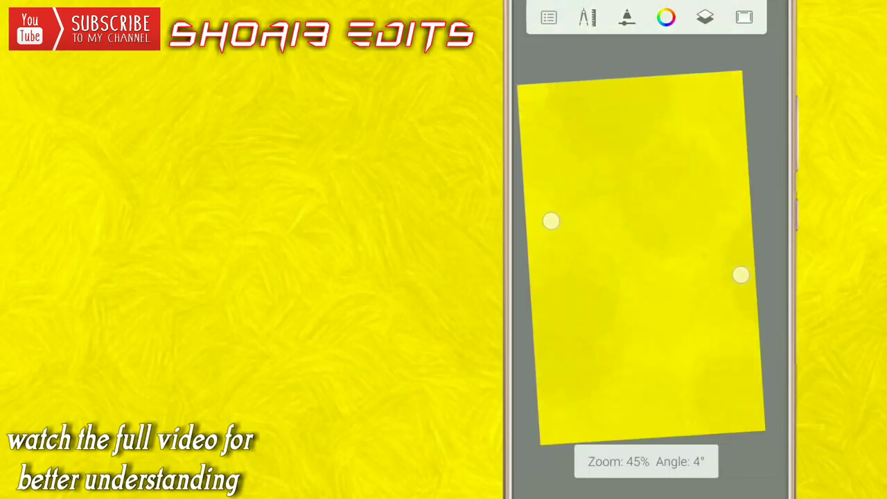
{"action": "left_click_drag", "start_coordinate": [550, 220], "coordinate": [550, 203]}
{"action": "left_click_drag", "start_coordinate": [741, 273], "coordinate": [756, 280]}
Import the cut-out PUBG soldier image onto the upright yellow page.
{"action": "left_click", "coordinate": [587, 16]}
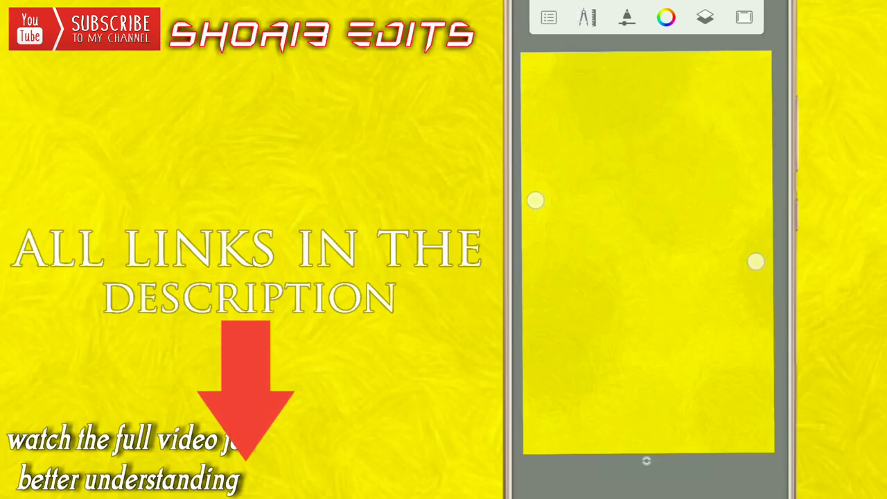
{"action": "left_click_drag", "start_coordinate": [535, 198], "coordinate": [548, 182]}
{"action": "left_click_drag", "start_coordinate": [756, 259], "coordinate": [764, 247]}
{"action": "left_click", "coordinate": [582, 16]}
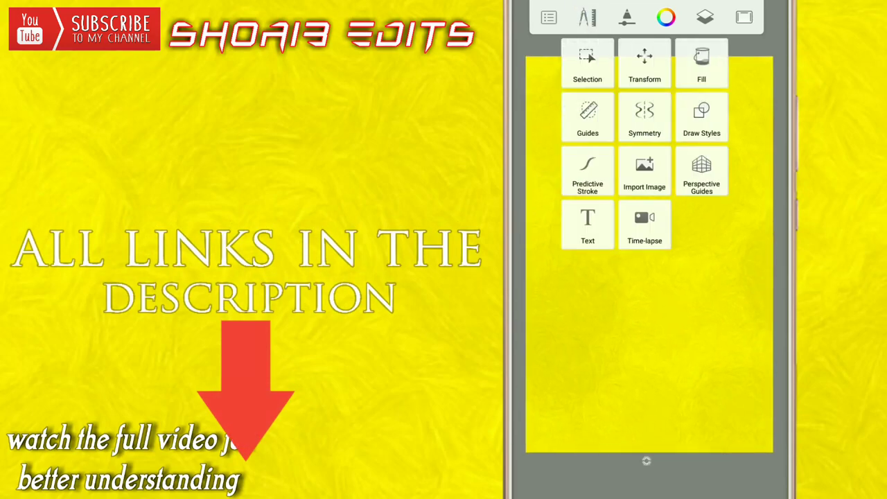
{"action": "left_click", "coordinate": [644, 172]}
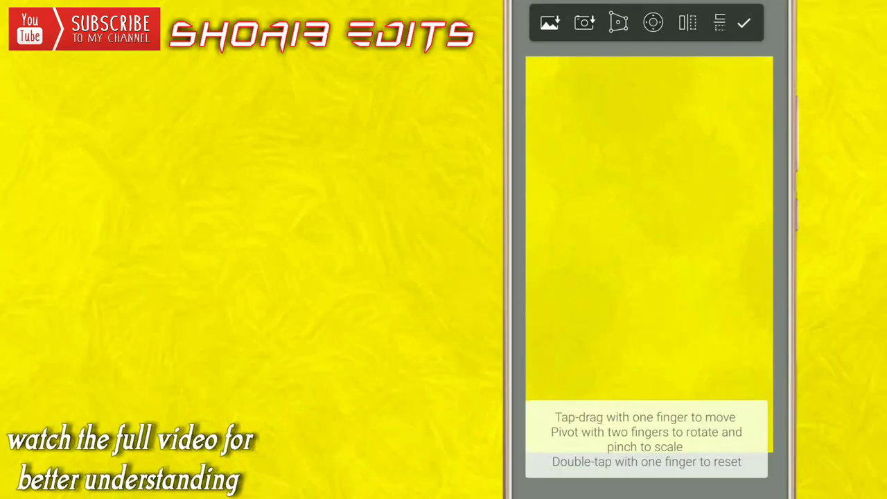
{"action": "left_click", "coordinate": [716, 132]}
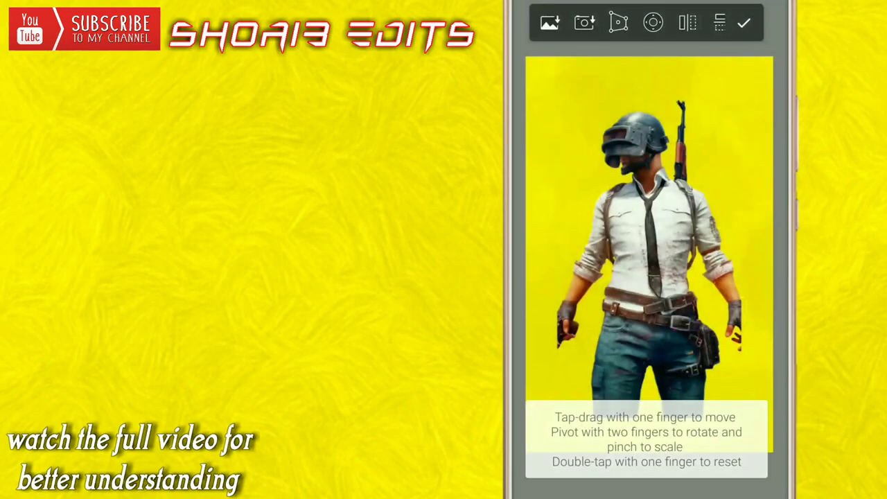
Scale the soldier to about 121%, centred on the page, and confirm its placement.
{"action": "left_click_drag", "start_coordinate": [760, 305], "coordinate": [769, 281]}
{"action": "mouse_move", "coordinate": [540, 233]}
{"action": "left_mouse_down"}
{"action": "mouse_move", "coordinate": [547, 248]}
{"action": "mouse_move", "coordinate": [533, 257]}
{"action": "mouse_move", "coordinate": [544, 257]}
{"action": "left_mouse_up"}
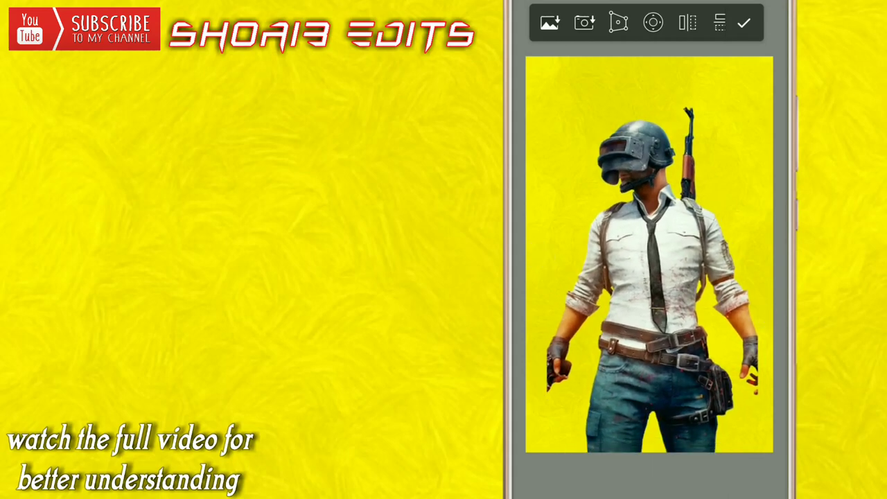
{"action": "left_click", "coordinate": [743, 23]}
{"action": "left_click_drag", "start_coordinate": [531, 215], "coordinate": [532, 206]}
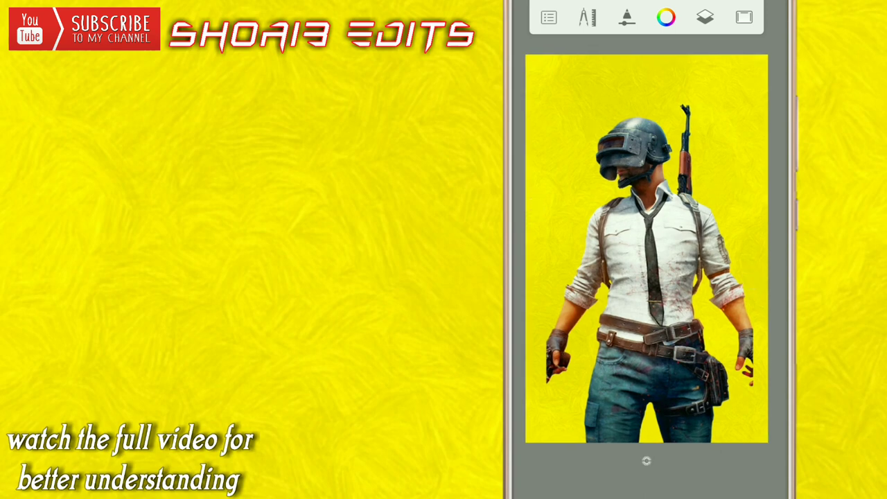
{"action": "left_click", "coordinate": [587, 16]}
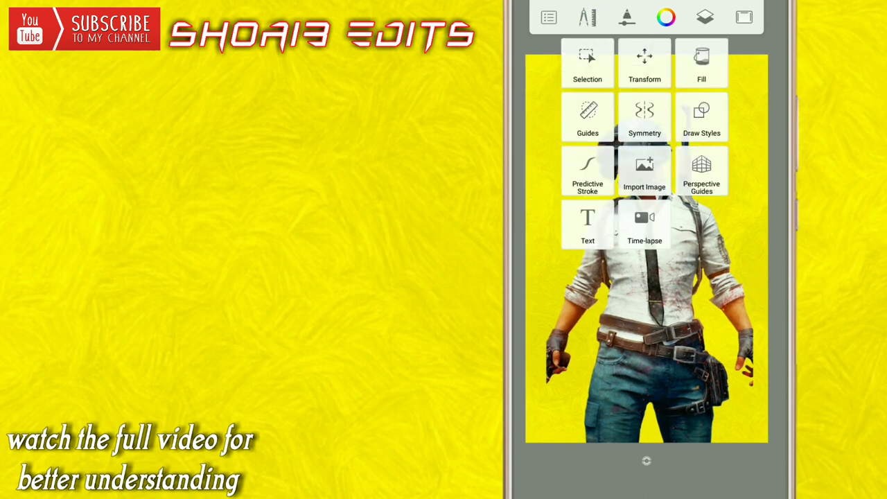
Import the BADMASH BOY lettering, place it above the helmet at about 84%, and confirm.
{"action": "left_click", "coordinate": [643, 167]}
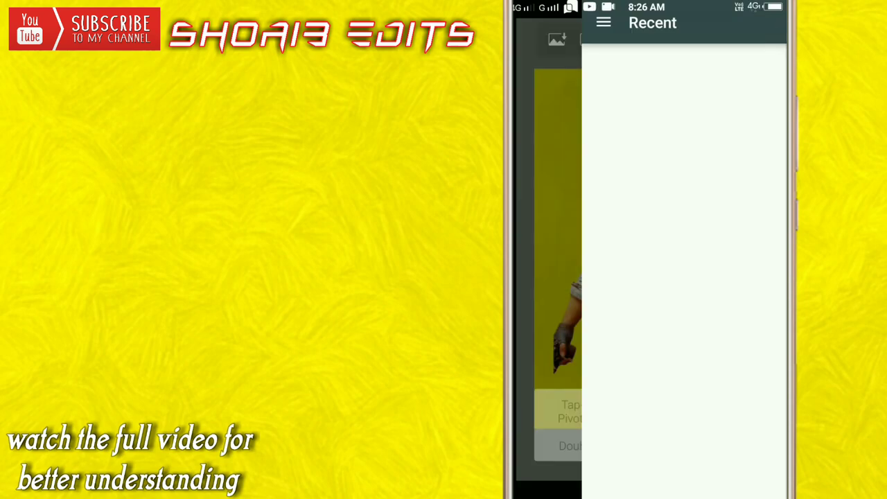
{"action": "left_click", "coordinate": [577, 412]}
{"action": "left_click_drag", "start_coordinate": [543, 272], "coordinate": [546, 172]}
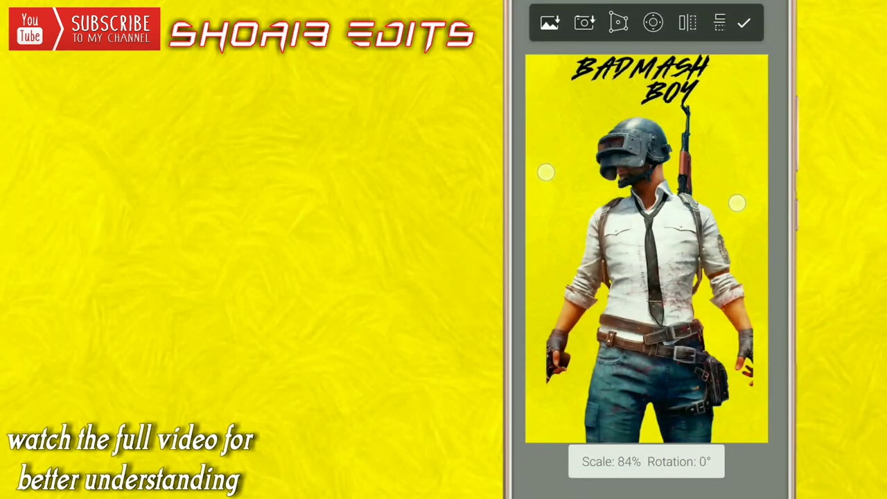
{"action": "left_click", "coordinate": [749, 23]}
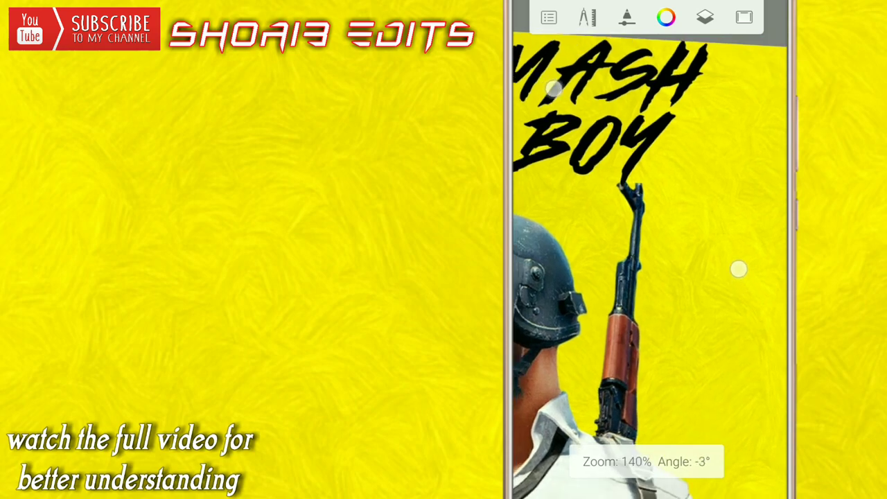
{"action": "left_click_drag", "start_coordinate": [737, 264], "coordinate": [732, 268]}
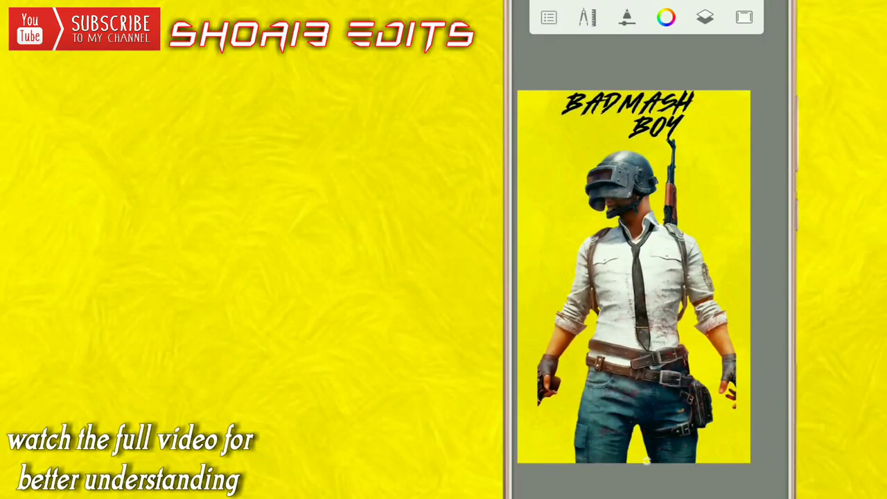
{"action": "left_click", "coordinate": [704, 17]}
Hide the toolbars and pick a smudge brush with its flow lowered to 10%.
{"action": "left_click", "coordinate": [704, 17]}
{"action": "left_click", "coordinate": [744, 17]}
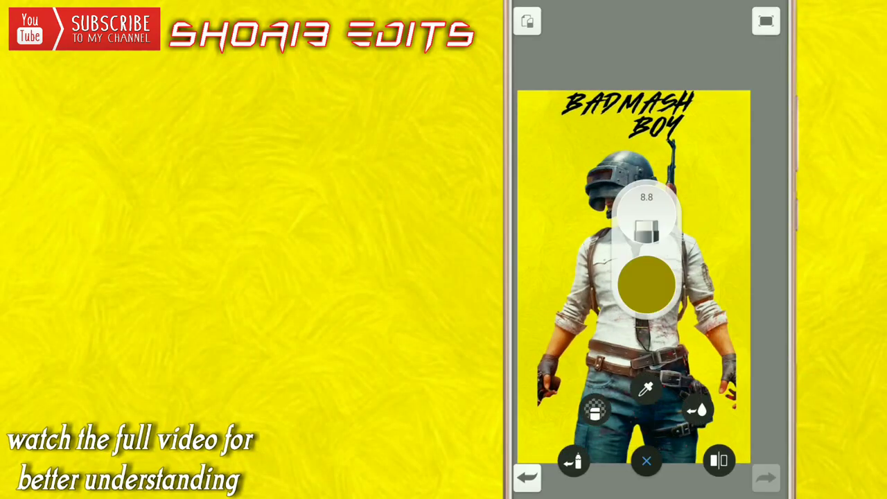
{"action": "left_click", "coordinate": [646, 228]}
{"action": "scroll", "coordinate": [646, 277], "scroll_direction": "down", "scroll_amount": 5}
{"action": "scroll", "coordinate": [646, 277], "scroll_direction": "down", "scroll_amount": 5}
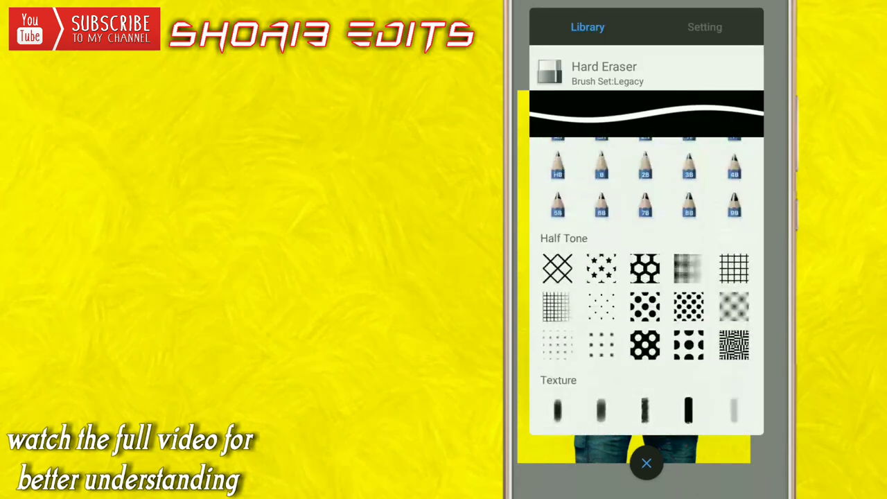
{"action": "scroll", "coordinate": [645, 277], "scroll_direction": "down", "scroll_amount": 5}
{"action": "scroll", "coordinate": [646, 277], "scroll_direction": "down", "scroll_amount": 5}
{"action": "left_click", "coordinate": [602, 327]}
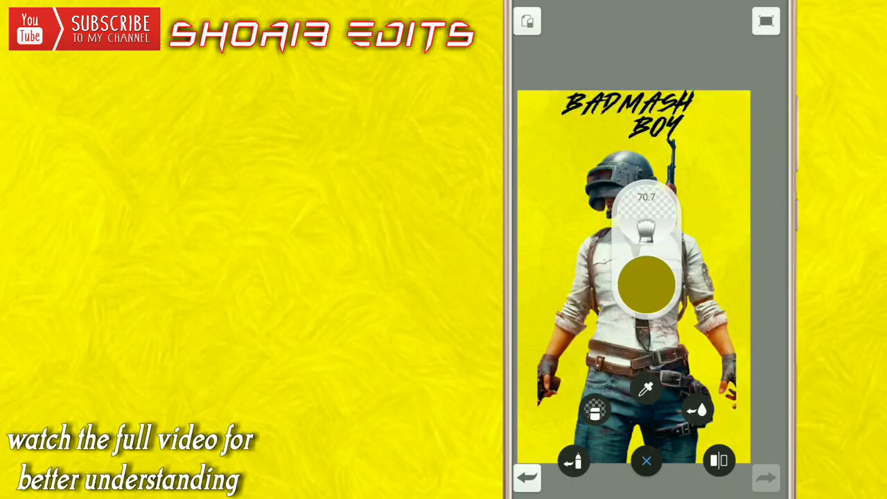
{"action": "left_click_drag", "start_coordinate": [644, 277], "coordinate": [686, 355]}
Zoom from the helmet and neck down toward the soldier's arms for blending.
{"action": "scroll", "coordinate": [646, 250], "scroll_direction": "up", "scroll_amount": 5}
{"action": "left_click_drag", "start_coordinate": [582, 276], "coordinate": [560, 276]}
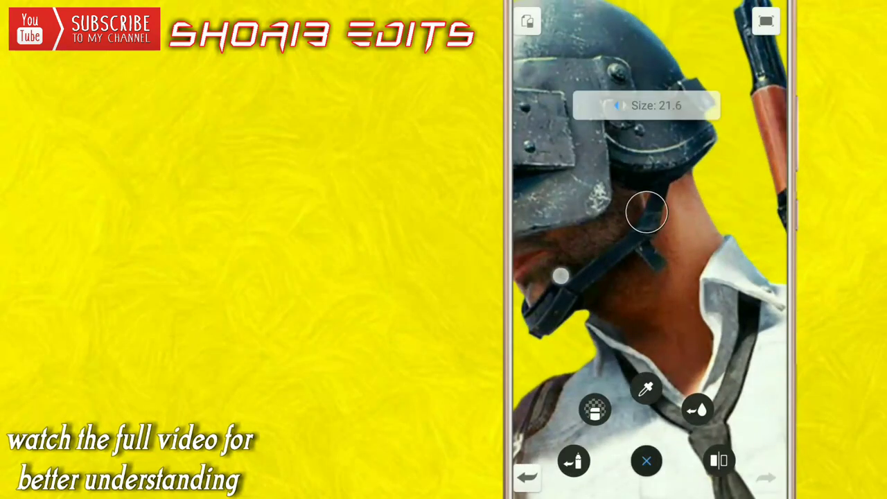
{"action": "scroll", "coordinate": [624, 264], "scroll_direction": "up", "scroll_amount": 3}
{"action": "scroll", "coordinate": [624, 263], "scroll_direction": "up", "scroll_amount": 2}
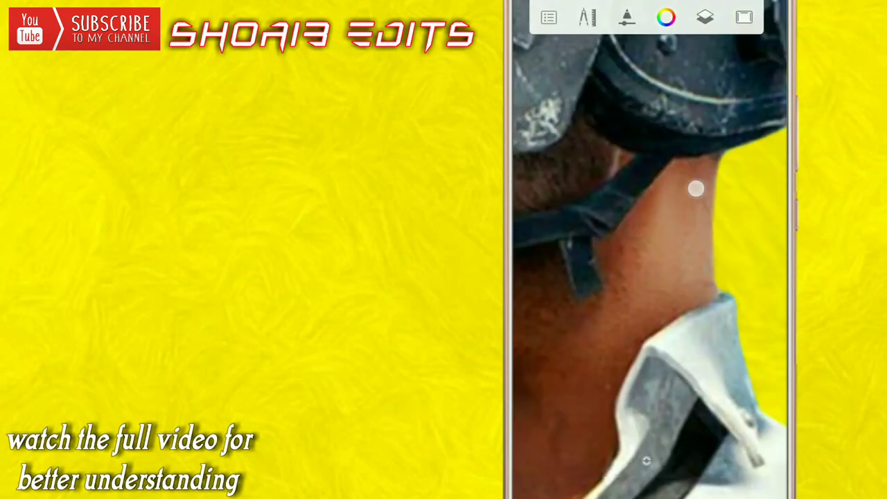
{"action": "scroll", "coordinate": [620, 350], "scroll_direction": "down", "scroll_amount": 3}
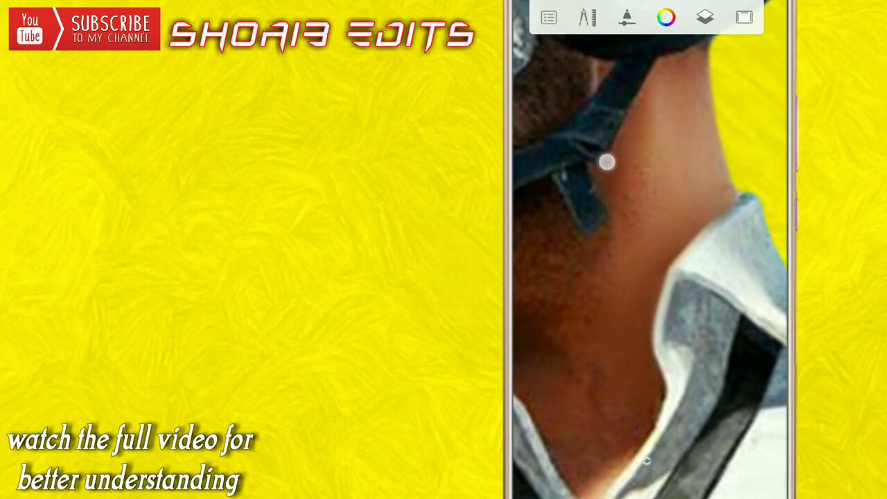
{"action": "scroll", "coordinate": [611, 299], "scroll_direction": "up", "scroll_amount": 2}
{"action": "scroll", "coordinate": [593, 361], "scroll_direction": "up", "scroll_amount": 2}
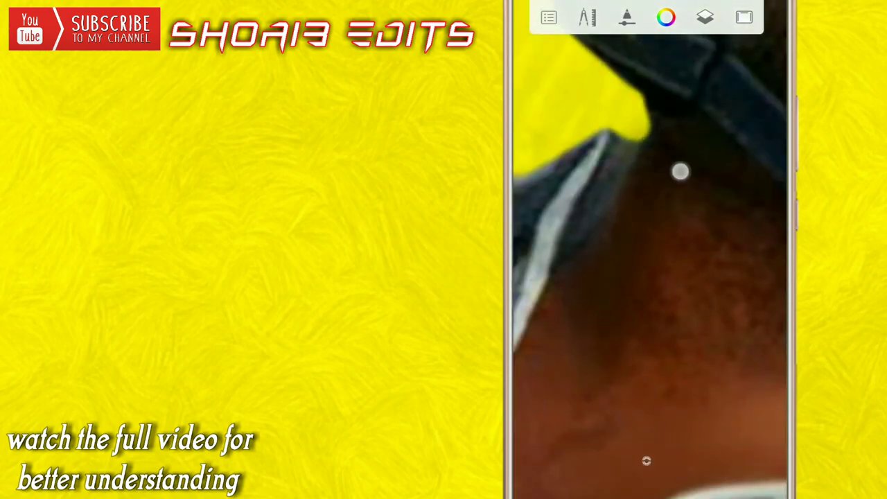
{"action": "scroll", "coordinate": [680, 172], "scroll_direction": "up", "scroll_amount": 3}
{"action": "scroll", "coordinate": [605, 237], "scroll_direction": "up", "scroll_amount": 1}
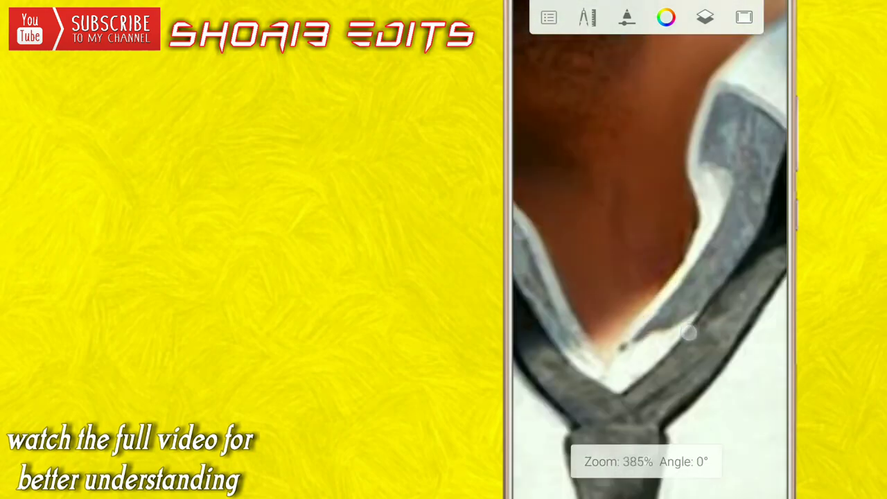
{"action": "scroll", "coordinate": [687, 336], "scroll_direction": "down", "scroll_amount": 2}
{"action": "scroll", "coordinate": [672, 277], "scroll_direction": "up", "scroll_amount": 1}
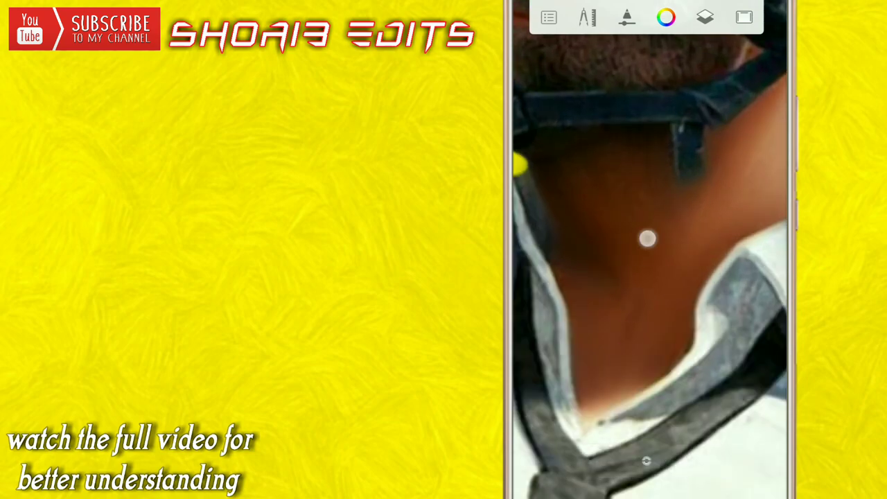
{"action": "scroll", "coordinate": [598, 224], "scroll_direction": "down", "scroll_amount": 2}
{"action": "scroll", "coordinate": [699, 237], "scroll_direction": "up", "scroll_amount": 3}
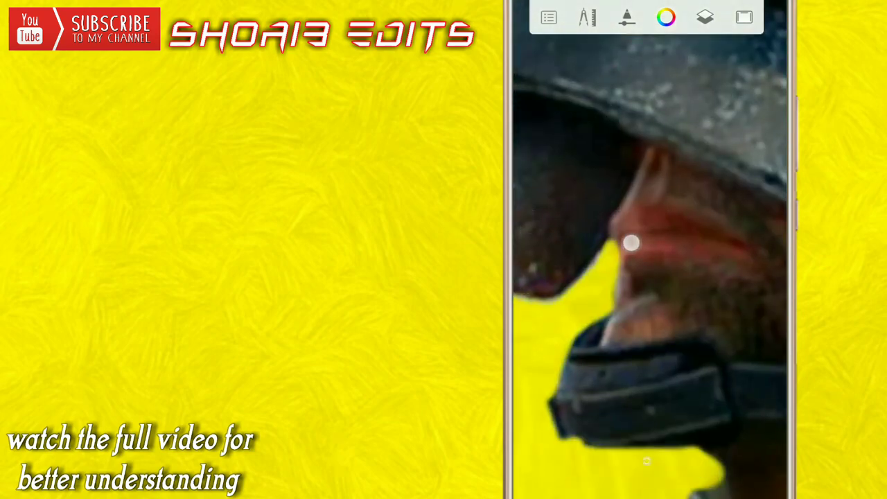
{"action": "scroll", "coordinate": [631, 243], "scroll_direction": "down", "scroll_amount": 2}
{"action": "scroll", "coordinate": [649, 263], "scroll_direction": "down", "scroll_amount": 2}
{"action": "scroll", "coordinate": [649, 277], "scroll_direction": "down", "scroll_amount": 1}
{"action": "scroll", "coordinate": [621, 270], "scroll_direction": "up", "scroll_amount": 3}
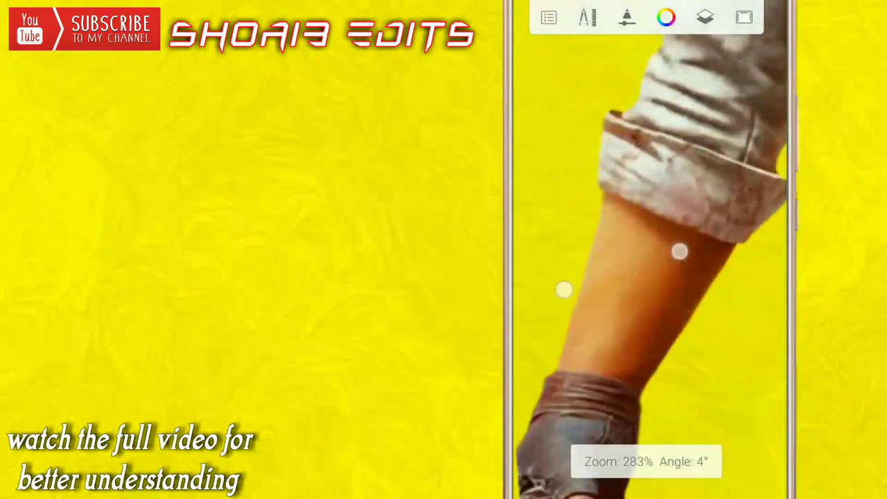
{"action": "scroll", "coordinate": [621, 270], "scroll_direction": "up", "scroll_amount": 2}
{"action": "scroll", "coordinate": [596, 263], "scroll_direction": "up", "scroll_amount": 1}
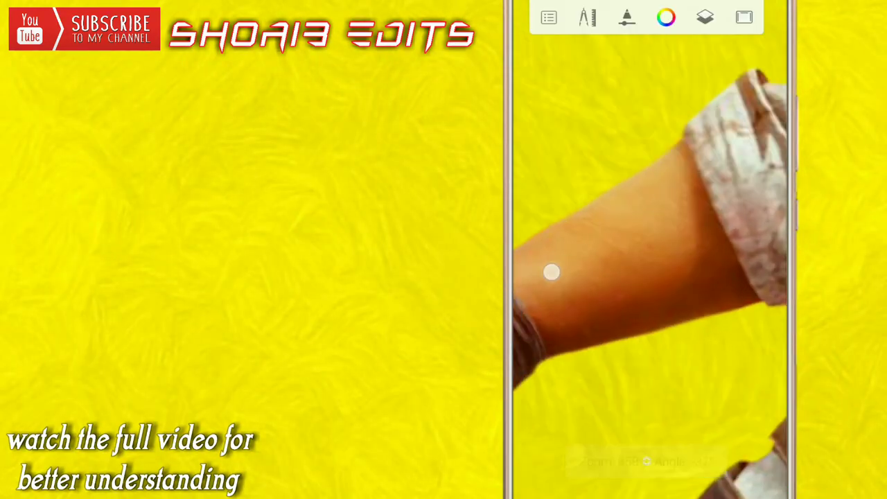
Bring up the brush size and colour controls and zoom in on the arm.
{"action": "left_click", "coordinate": [645, 461]}
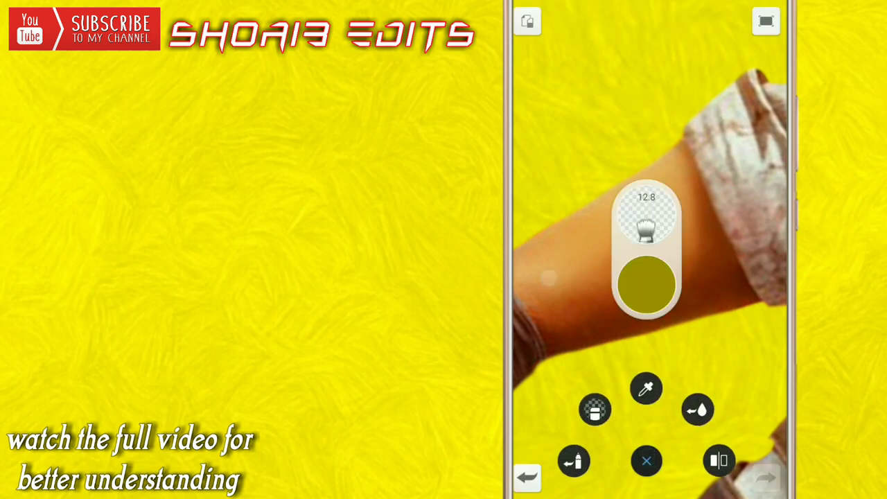
{"action": "left_click", "coordinate": [709, 277]}
{"action": "scroll", "coordinate": [665, 264], "scroll_direction": "down", "scroll_amount": 1}
{"action": "scroll", "coordinate": [636, 264], "scroll_direction": "up", "scroll_amount": 1}
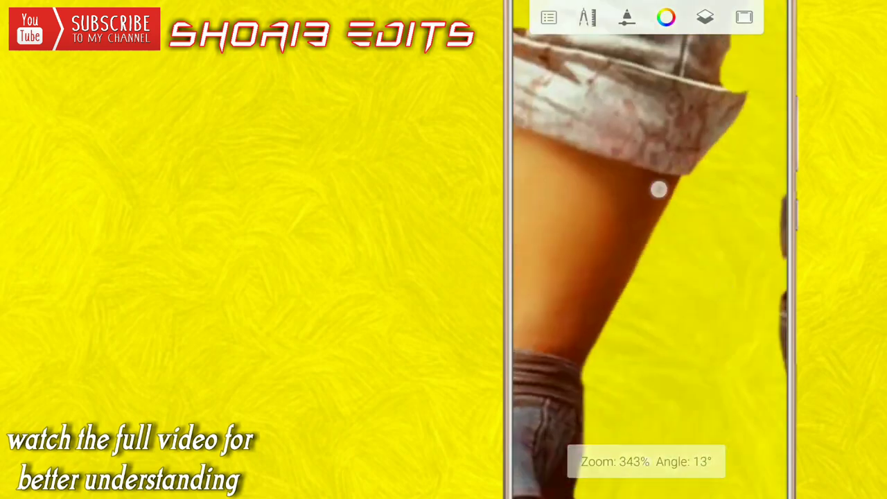
{"action": "scroll", "coordinate": [567, 255], "scroll_direction": "up", "scroll_amount": 1}
{"action": "scroll", "coordinate": [667, 196], "scroll_direction": "up", "scroll_amount": 1}
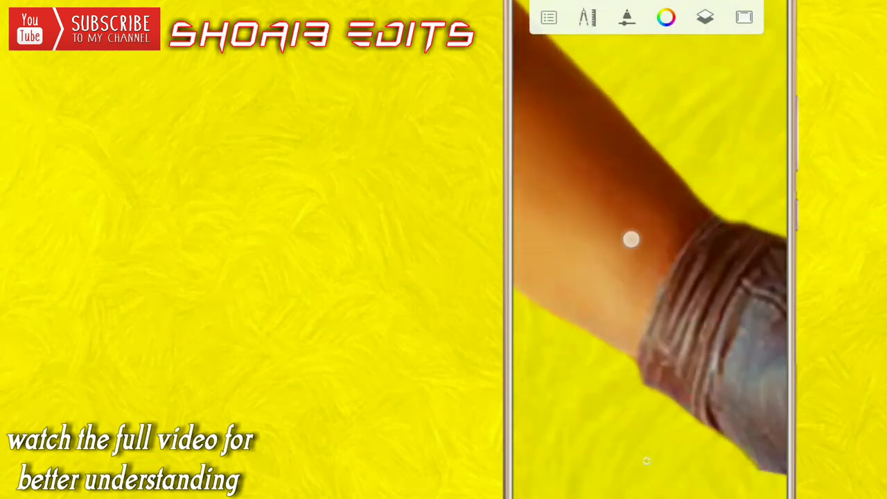
{"action": "scroll", "coordinate": [631, 240], "scroll_direction": "down", "scroll_amount": 1}
{"action": "scroll", "coordinate": [653, 260], "scroll_direction": "up", "scroll_amount": 1}
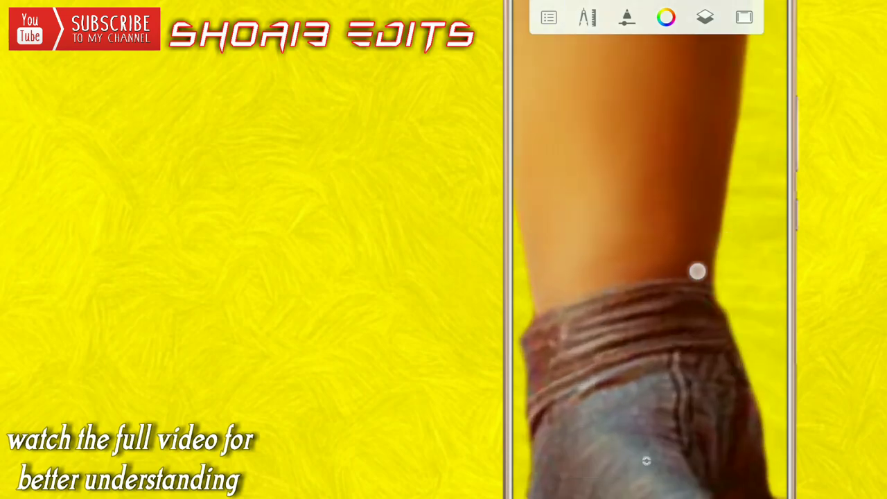
{"action": "scroll", "coordinate": [697, 269], "scroll_direction": "down", "scroll_amount": 1}
{"action": "scroll", "coordinate": [587, 200], "scroll_direction": "down", "scroll_amount": 1}
{"action": "scroll", "coordinate": [701, 183], "scroll_direction": "down", "scroll_amount": 3}
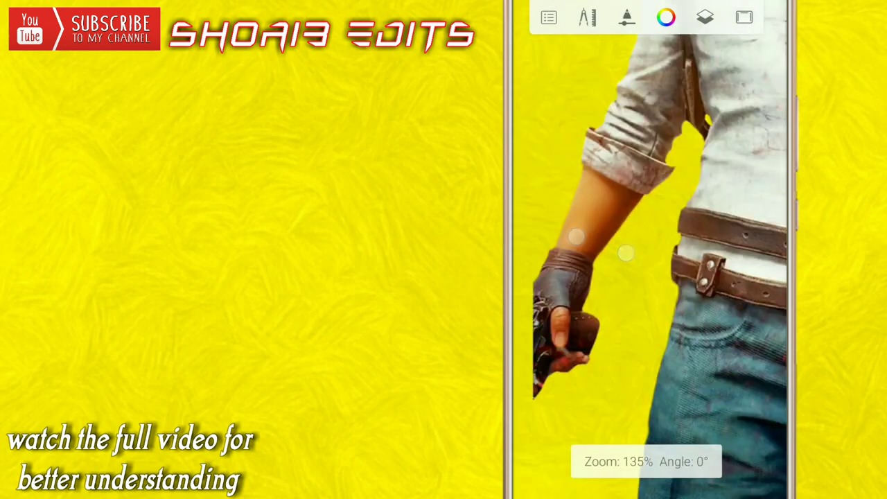
{"action": "scroll", "coordinate": [596, 291], "scroll_direction": "up", "scroll_amount": 5}
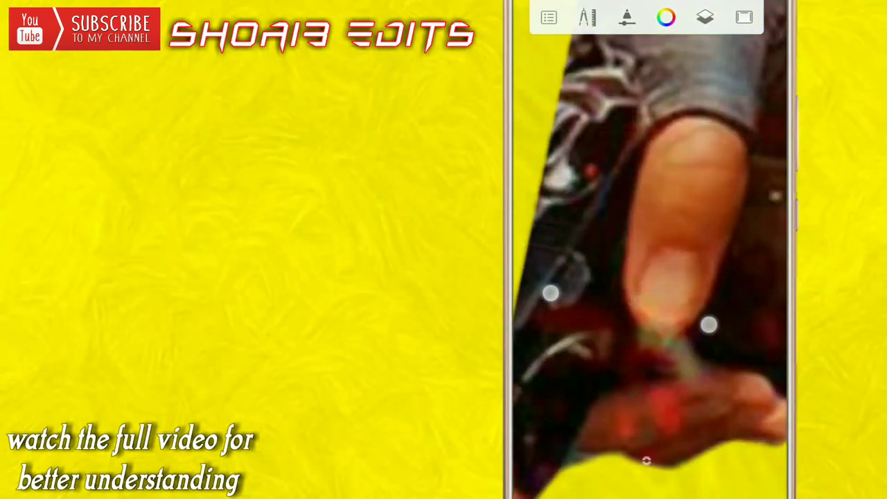
Blend the thumb and gloved hand up close.
{"action": "left_click_drag", "start_coordinate": [707, 323], "coordinate": [664, 216]}
{"action": "scroll", "coordinate": [699, 249], "scroll_direction": "down", "scroll_amount": 3}
{"action": "scroll", "coordinate": [624, 235], "scroll_direction": "down", "scroll_amount": 3}
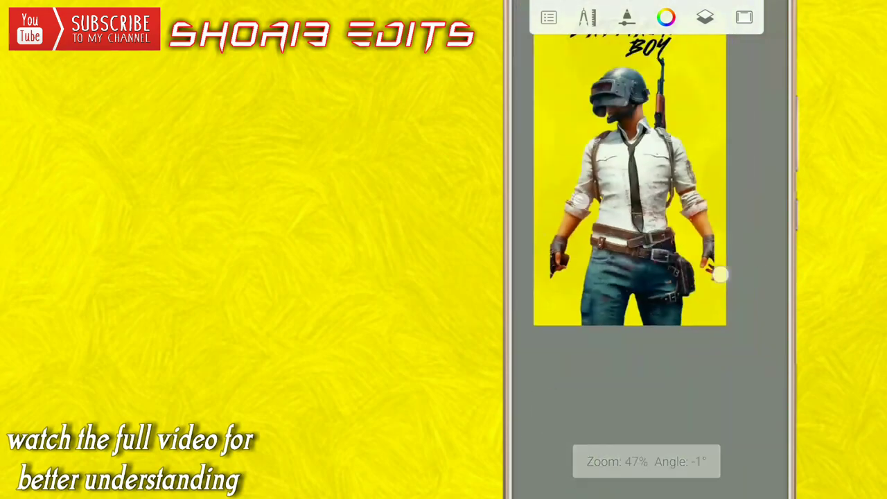
{"action": "scroll", "coordinate": [623, 208], "scroll_direction": "up", "scroll_amount": 5}
{"action": "scroll", "coordinate": [686, 135], "scroll_direction": "up", "scroll_amount": 2}
{"action": "scroll", "coordinate": [608, 198], "scroll_direction": "down", "scroll_amount": 3}
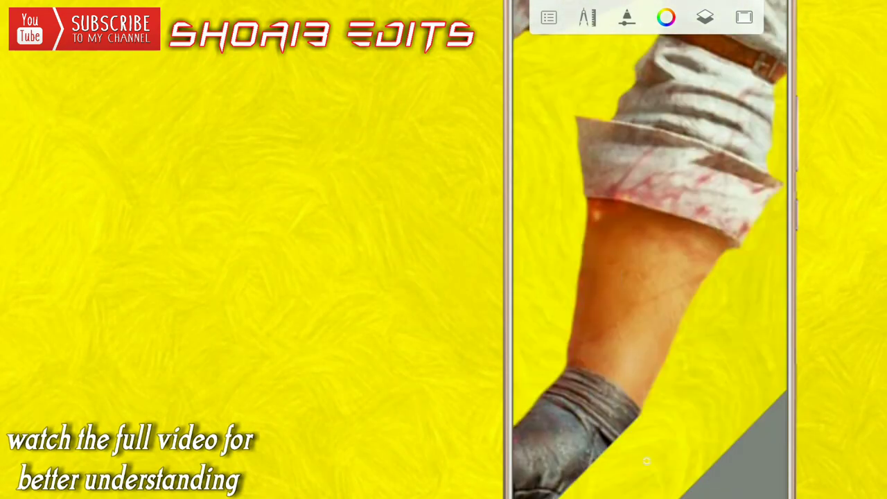
{"action": "scroll", "coordinate": [609, 199], "scroll_direction": "up", "scroll_amount": 2}
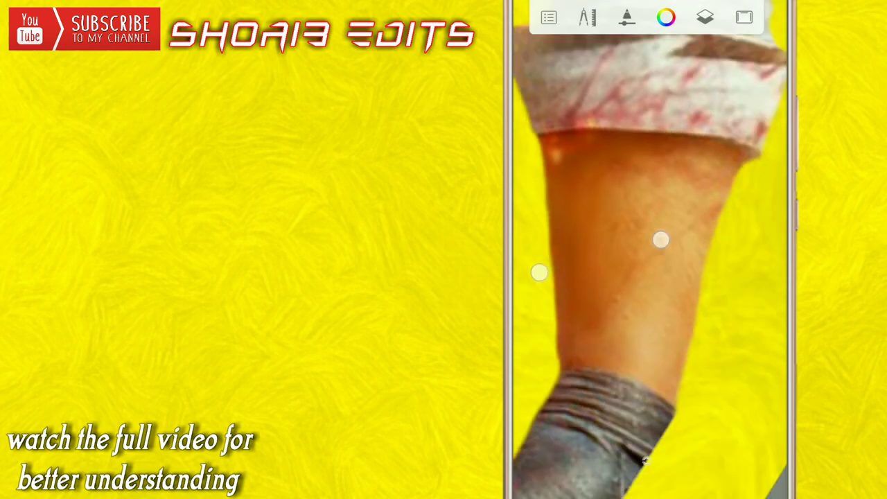
Turn the canvas so the forearm lies horizontally, smooth it, then view the whole poster.
{"action": "left_click_drag", "start_coordinate": [552, 384], "coordinate": [734, 165]}
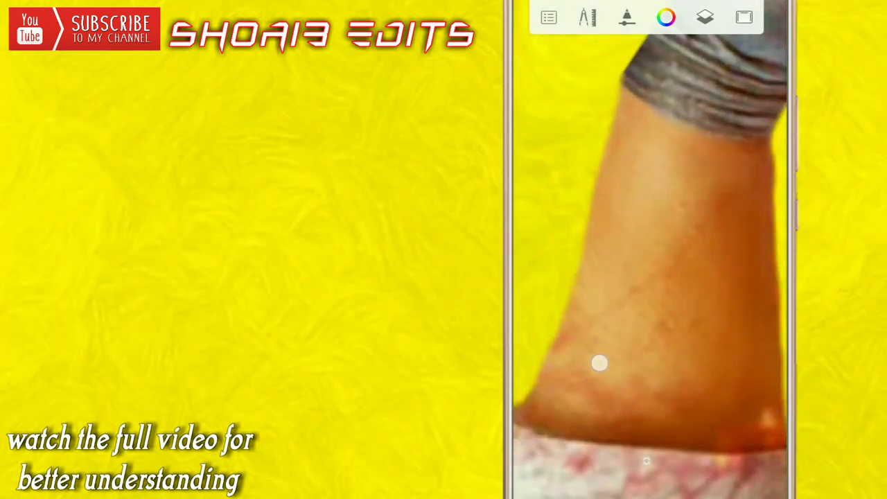
{"action": "left_click_drag", "start_coordinate": [599, 363], "coordinate": [560, 313]}
{"action": "mouse_move", "coordinate": [602, 200]}
{"action": "left_mouse_down"}
{"action": "mouse_move", "coordinate": [604, 321]}
{"action": "mouse_move", "coordinate": [613, 326]}
{"action": "left_mouse_up"}
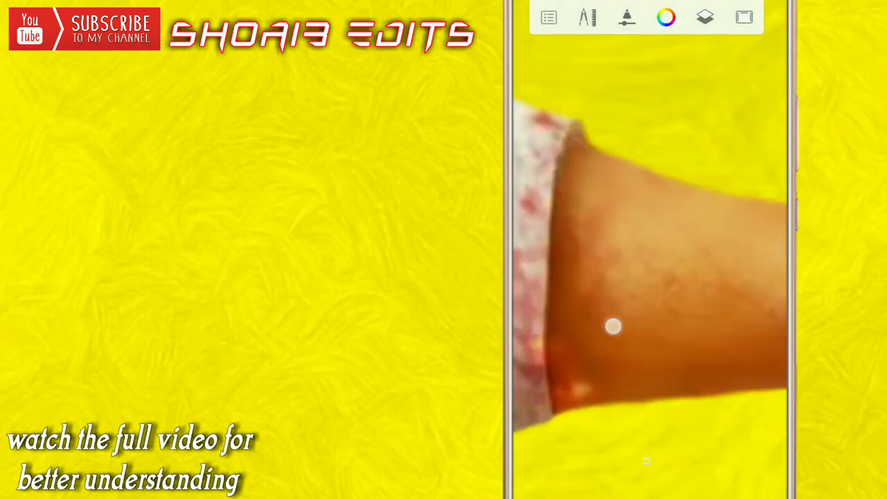
{"action": "mouse_move", "coordinate": [656, 270]}
{"action": "left_mouse_down"}
{"action": "mouse_move", "coordinate": [665, 181]}
{"action": "mouse_move", "coordinate": [672, 297]}
{"action": "mouse_move", "coordinate": [737, 303]}
{"action": "mouse_move", "coordinate": [614, 169]}
{"action": "mouse_move", "coordinate": [608, 239]}
{"action": "left_mouse_up"}
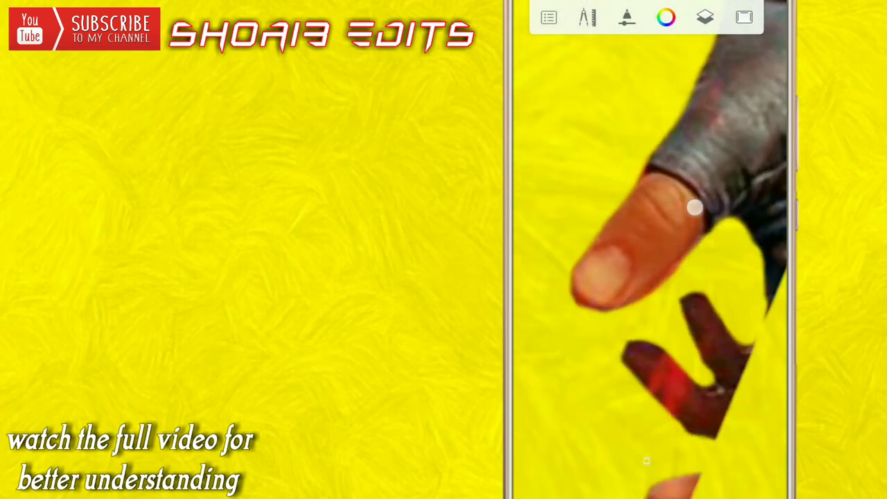
{"action": "left_click_drag", "start_coordinate": [716, 302], "coordinate": [725, 237]}
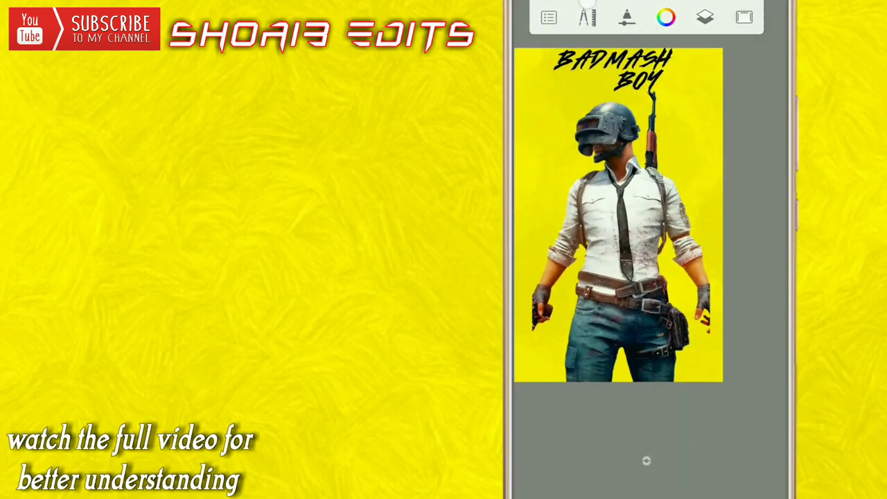
Zoom in on the helmet and visor area with the brush controls showing.
{"action": "left_click", "coordinate": [647, 459]}
{"action": "left_click_drag", "start_coordinate": [610, 152], "coordinate": [582, 103]}
{"action": "left_click_drag", "start_coordinate": [596, 138], "coordinate": [554, 83]}
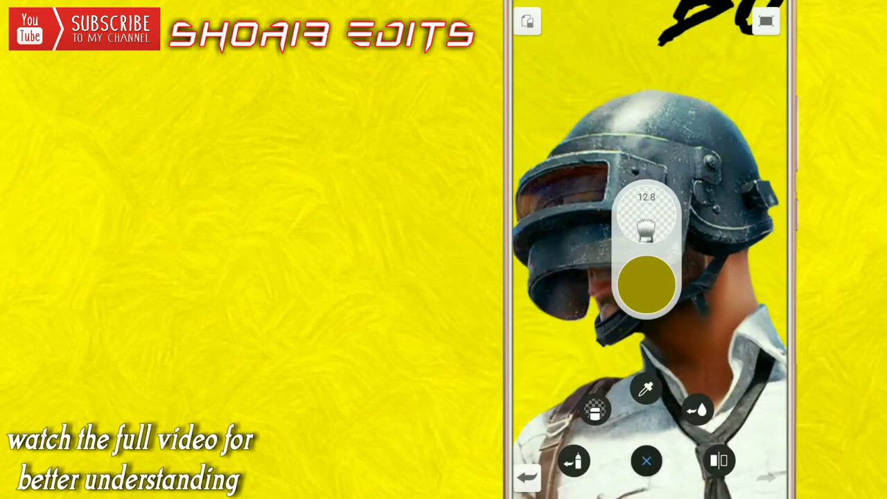
{"action": "left_click_drag", "start_coordinate": [624, 173], "coordinate": [568, 104]}
{"action": "left_click_drag", "start_coordinate": [646, 249], "coordinate": [633, 220]}
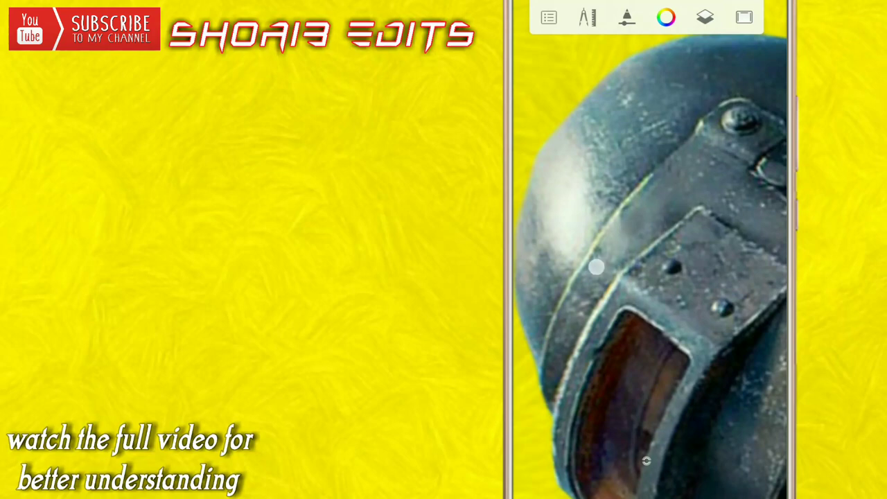
{"action": "left_click_drag", "start_coordinate": [597, 267], "coordinate": [590, 300]}
{"action": "mouse_move", "coordinate": [616, 183]}
{"action": "left_mouse_down"}
{"action": "mouse_move", "coordinate": [699, 220]}
{"action": "mouse_move", "coordinate": [654, 210]}
{"action": "mouse_move", "coordinate": [528, 228]}
{"action": "mouse_move", "coordinate": [653, 247]}
{"action": "left_mouse_up"}
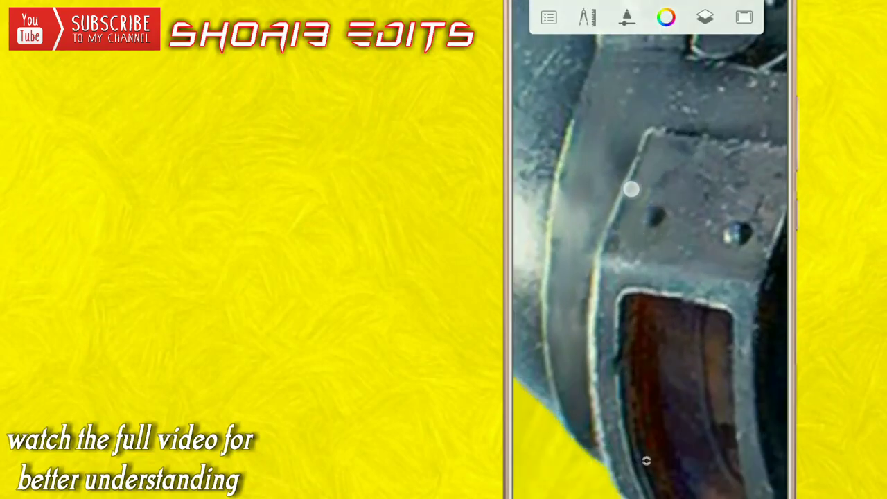
Smudge the helmet's side plate, visor opening and edges into a painterly finish.
{"action": "left_click_drag", "start_coordinate": [631, 188], "coordinate": [637, 271]}
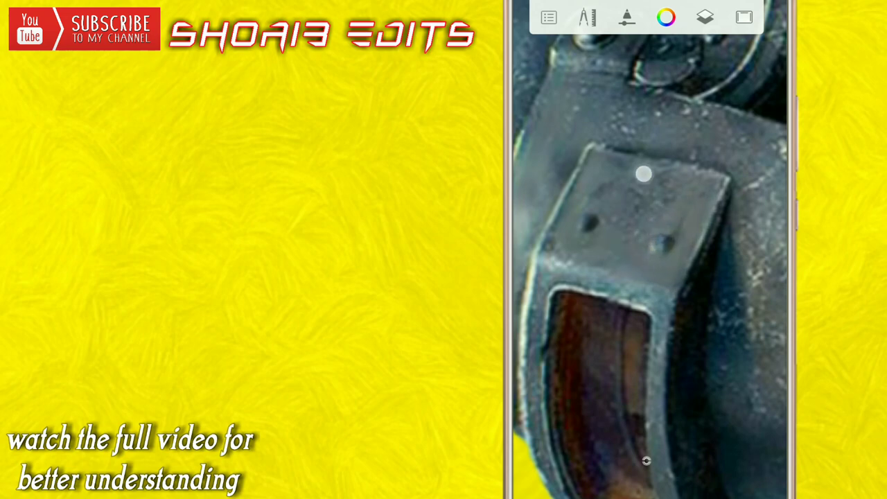
{"action": "left_click_drag", "start_coordinate": [581, 248], "coordinate": [631, 226]}
{"action": "mouse_move", "coordinate": [594, 401]}
{"action": "left_mouse_down"}
{"action": "mouse_move", "coordinate": [598, 374]}
{"action": "mouse_move", "coordinate": [610, 373]}
{"action": "mouse_move", "coordinate": [610, 272]}
{"action": "left_mouse_up"}
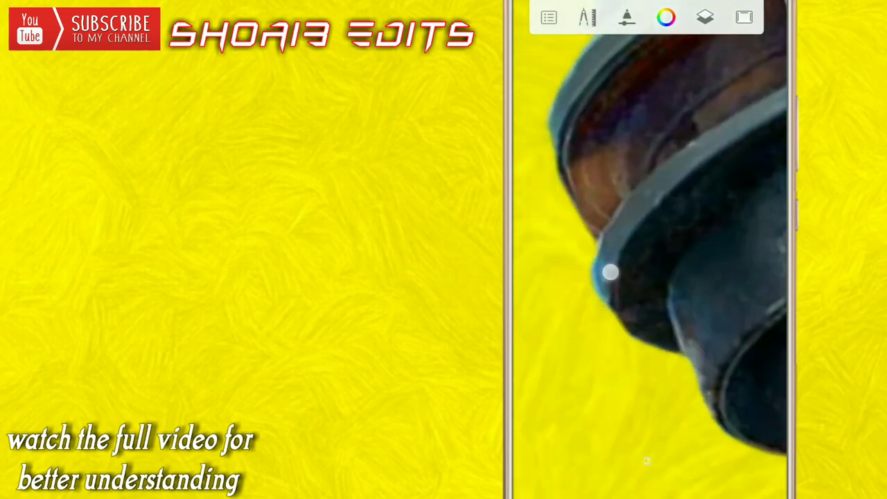
{"action": "left_click_drag", "start_coordinate": [672, 218], "coordinate": [686, 204]}
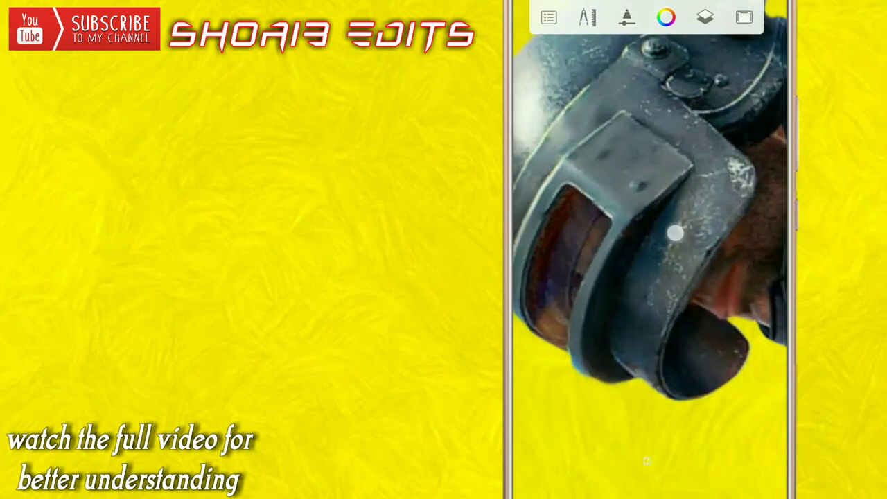
{"action": "mouse_move", "coordinate": [687, 311]}
{"action": "left_mouse_down"}
{"action": "mouse_move", "coordinate": [611, 238]}
{"action": "mouse_move", "coordinate": [623, 315]}
{"action": "mouse_move", "coordinate": [631, 267]}
{"action": "mouse_move", "coordinate": [656, 244]}
{"action": "left_mouse_up"}
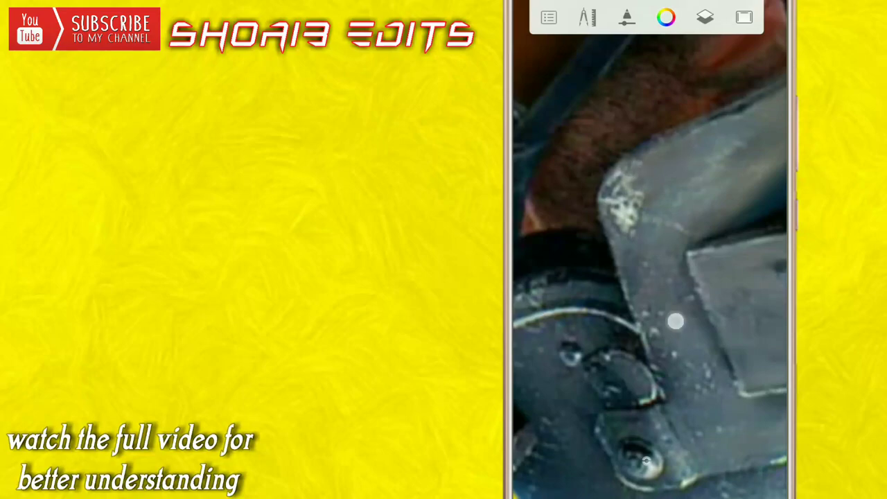
{"action": "mouse_move", "coordinate": [700, 433]}
{"action": "left_mouse_down"}
{"action": "mouse_move", "coordinate": [638, 317]}
{"action": "mouse_move", "coordinate": [590, 440]}
{"action": "mouse_move", "coordinate": [721, 224]}
{"action": "mouse_move", "coordinate": [707, 272]}
{"action": "mouse_move", "coordinate": [666, 170]}
{"action": "mouse_move", "coordinate": [559, 230]}
{"action": "mouse_move", "coordinate": [666, 158]}
{"action": "left_mouse_up"}
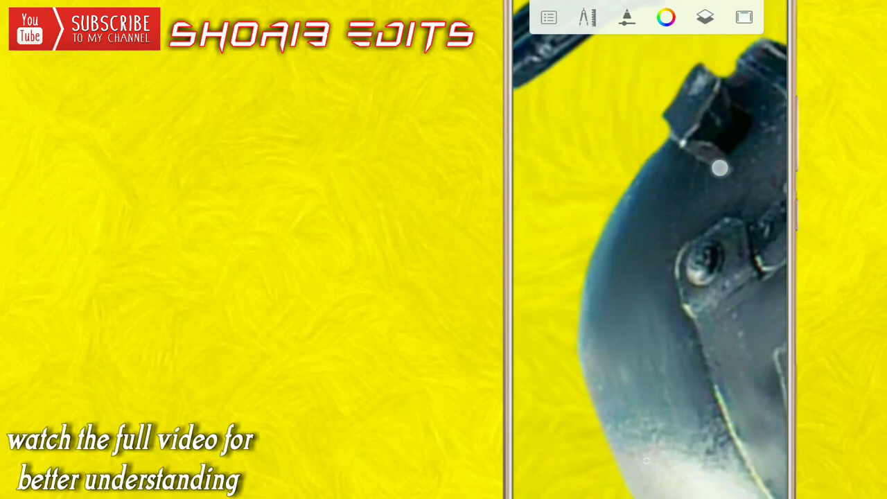
{"action": "mouse_move", "coordinate": [713, 383]}
{"action": "left_mouse_down"}
{"action": "mouse_move", "coordinate": [620, 192]}
{"action": "mouse_move", "coordinate": [561, 252]}
{"action": "mouse_move", "coordinate": [655, 187]}
{"action": "left_mouse_up"}
{"action": "mouse_move", "coordinate": [645, 328]}
{"action": "left_mouse_down"}
{"action": "mouse_move", "coordinate": [684, 234]}
{"action": "mouse_move", "coordinate": [697, 269]}
{"action": "mouse_move", "coordinate": [618, 277]}
{"action": "left_mouse_up"}
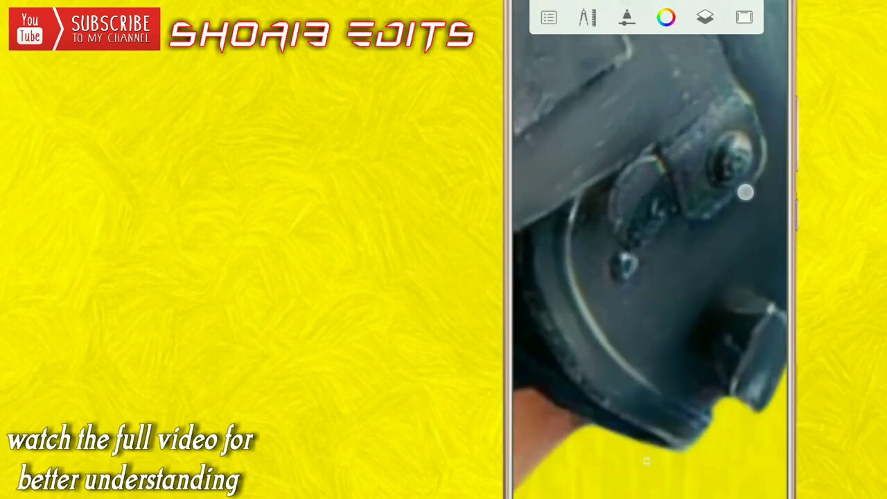
Check the full poster, then smooth the top of the helmet.
{"action": "mouse_move", "coordinate": [744, 192]}
{"action": "left_mouse_down"}
{"action": "mouse_move", "coordinate": [594, 271]}
{"action": "mouse_move", "coordinate": [677, 305]}
{"action": "mouse_move", "coordinate": [650, 208]}
{"action": "mouse_move", "coordinate": [553, 272]}
{"action": "left_mouse_up"}
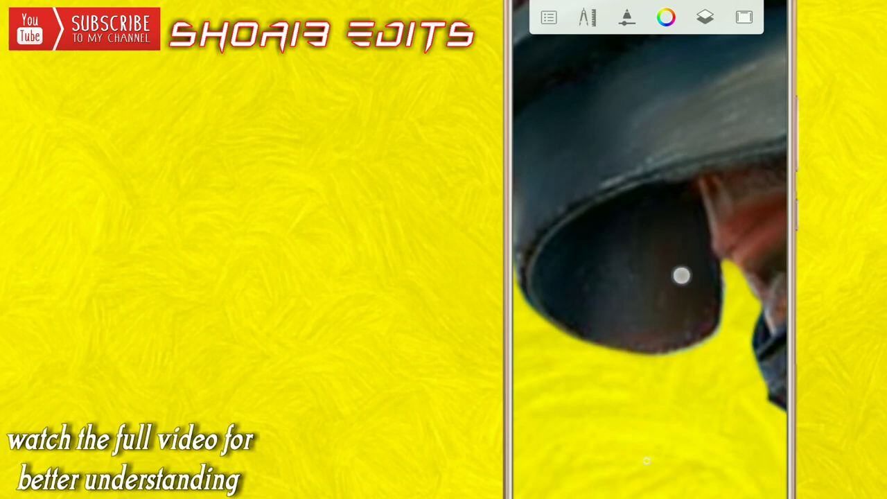
{"action": "left_click_drag", "start_coordinate": [594, 311], "coordinate": [663, 176]}
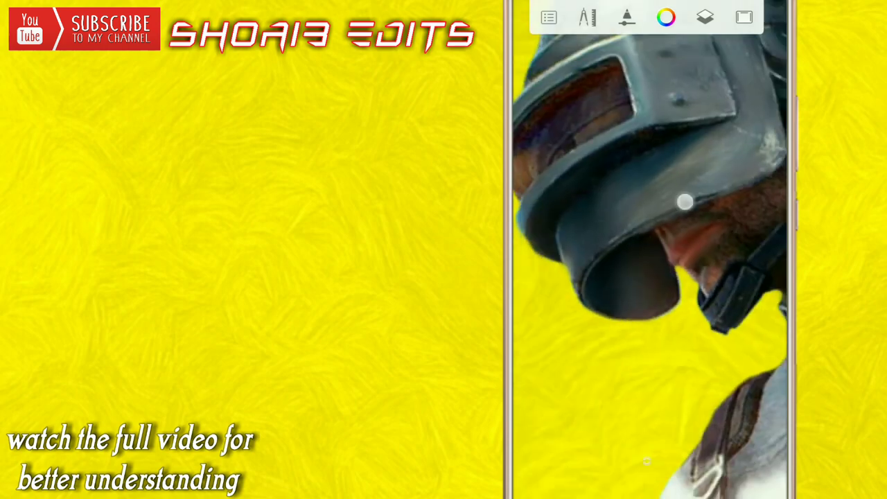
{"action": "left_click_drag", "start_coordinate": [762, 151], "coordinate": [598, 250]}
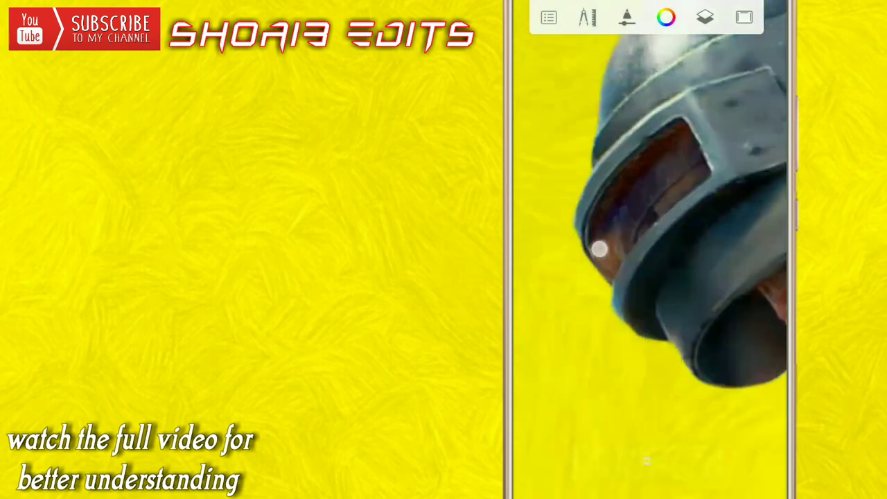
{"action": "left_click_drag", "start_coordinate": [646, 208], "coordinate": [603, 291]}
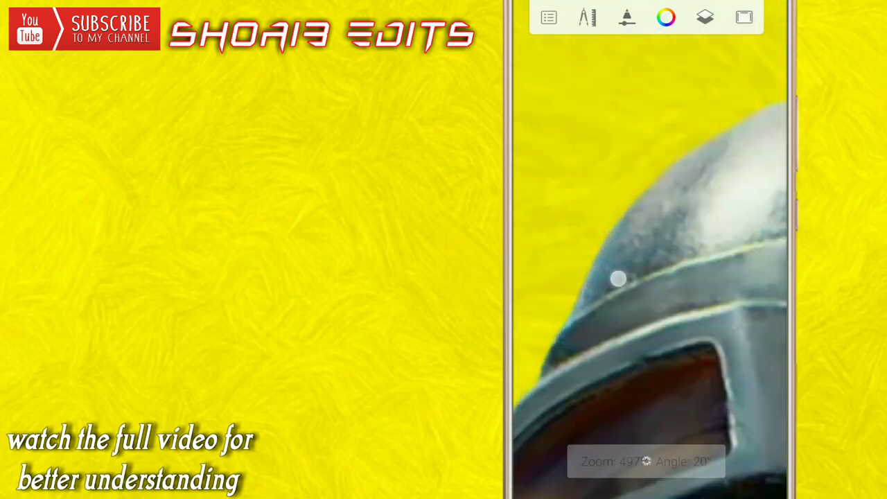
{"action": "mouse_move", "coordinate": [736, 172]}
{"action": "left_mouse_down"}
{"action": "mouse_move", "coordinate": [704, 186]}
{"action": "mouse_move", "coordinate": [648, 173]}
{"action": "left_mouse_up"}
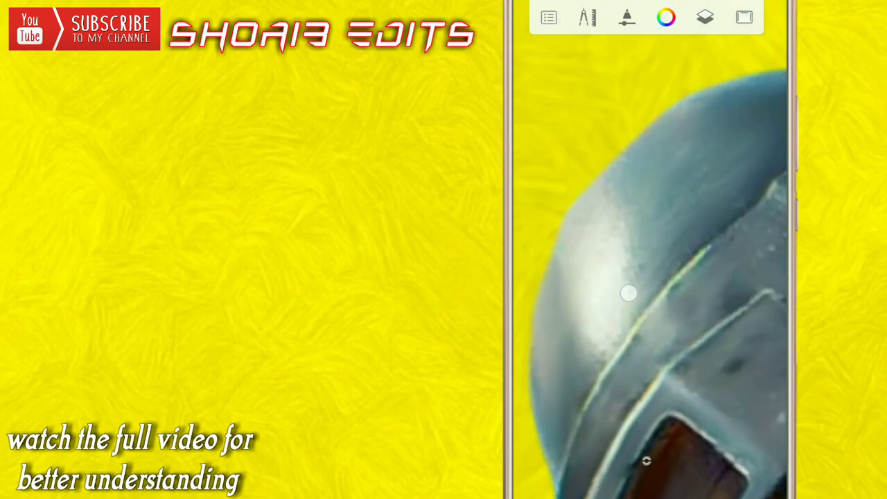
{"action": "mouse_move", "coordinate": [599, 361]}
{"action": "left_mouse_down"}
{"action": "mouse_move", "coordinate": [660, 309]}
{"action": "mouse_move", "coordinate": [691, 340]}
{"action": "mouse_move", "coordinate": [686, 325]}
{"action": "left_mouse_up"}
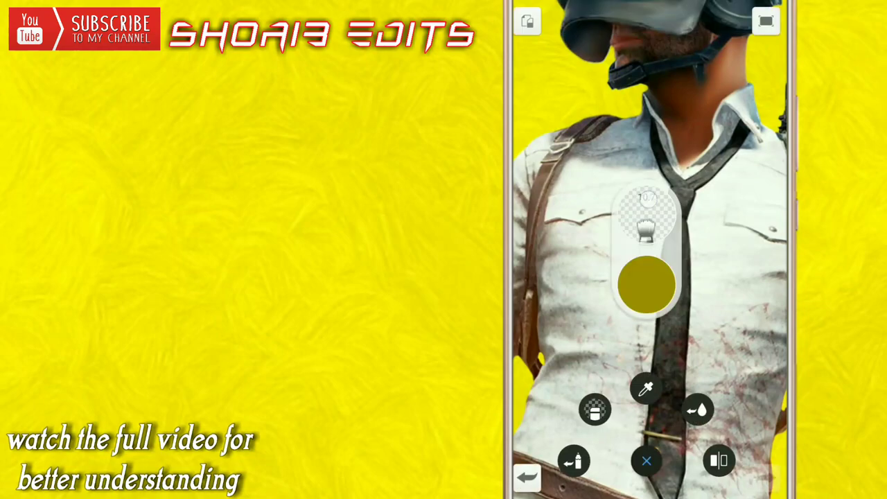
{"action": "mouse_move", "coordinate": [644, 277]}
{"action": "left_mouse_down"}
{"action": "mouse_move", "coordinate": [646, 212]}
{"action": "mouse_move", "coordinate": [687, 190]}
{"action": "mouse_move", "coordinate": [671, 156]}
{"action": "left_mouse_up"}
{"action": "left_click_drag", "start_coordinate": [620, 230], "coordinate": [691, 185]}
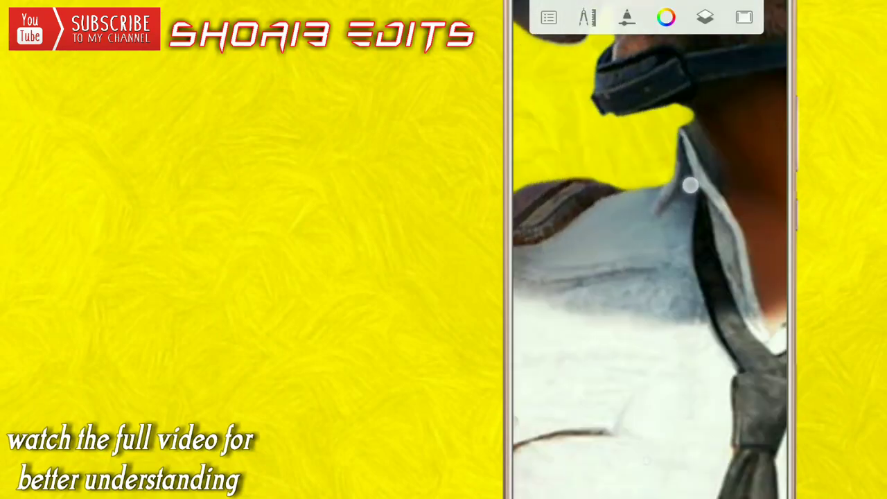
{"action": "mouse_move", "coordinate": [646, 212]}
{"action": "left_mouse_down"}
{"action": "mouse_move", "coordinate": [650, 242]}
{"action": "mouse_move", "coordinate": [693, 148]}
{"action": "left_mouse_up"}
{"action": "mouse_move", "coordinate": [666, 228]}
{"action": "left_mouse_down"}
{"action": "mouse_move", "coordinate": [725, 174]}
{"action": "mouse_move", "coordinate": [715, 183]}
{"action": "left_mouse_up"}
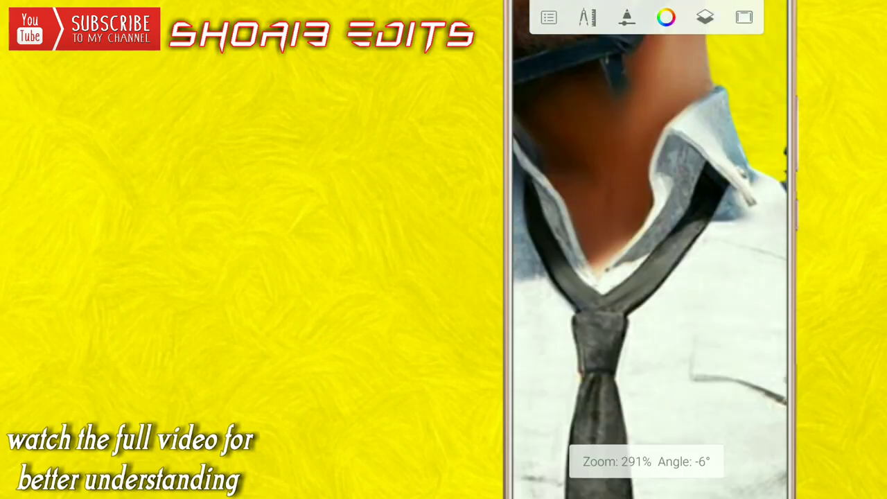
{"action": "left_click_drag", "start_coordinate": [650, 276], "coordinate": [668, 241]}
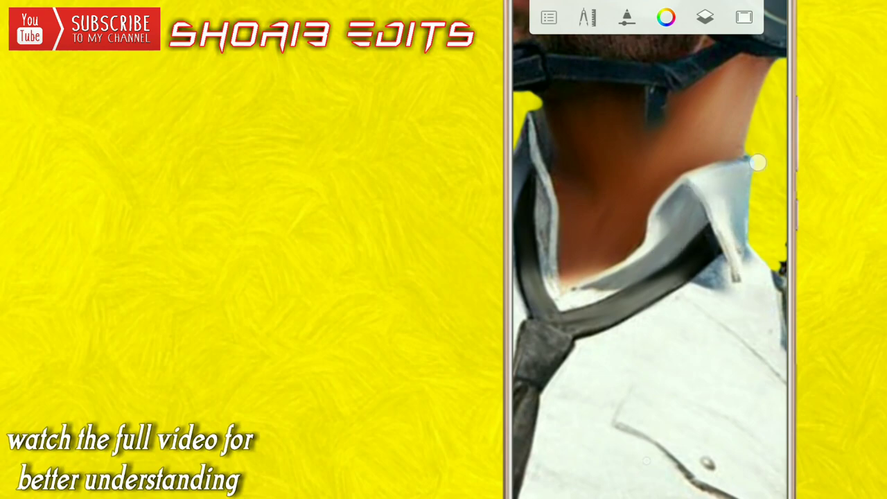
{"action": "mouse_move", "coordinate": [758, 162]}
{"action": "left_mouse_down"}
{"action": "mouse_move", "coordinate": [560, 271]}
{"action": "mouse_move", "coordinate": [689, 266]}
{"action": "left_mouse_up"}
{"action": "left_click_drag", "start_coordinate": [542, 252], "coordinate": [657, 147]}
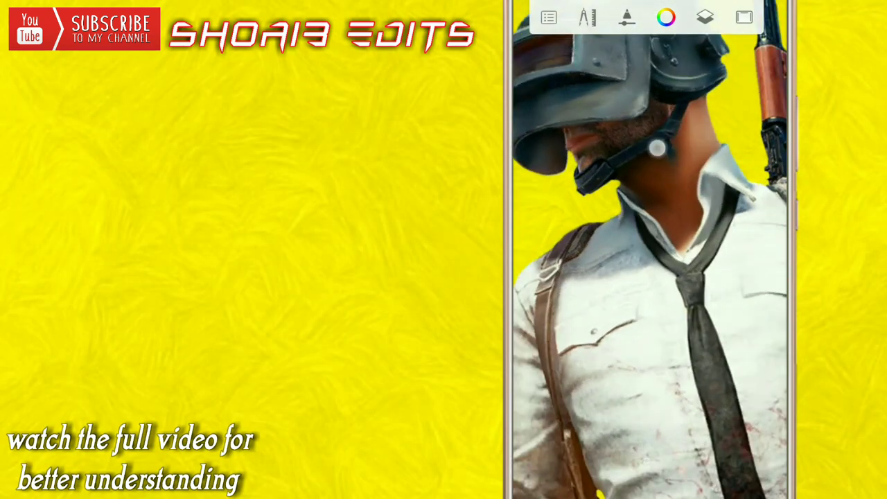
{"action": "left_click_drag", "start_coordinate": [644, 206], "coordinate": [645, 138]}
{"action": "left_click_drag", "start_coordinate": [659, 225], "coordinate": [698, 201]}
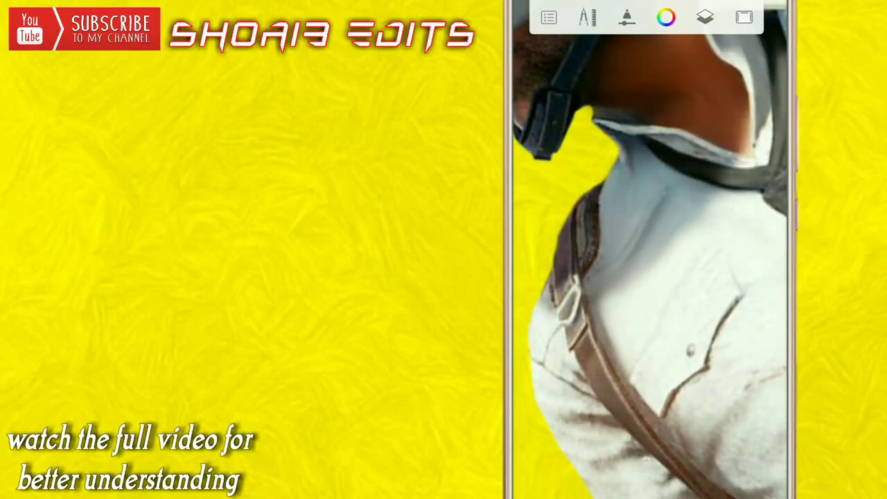
{"action": "left_click_drag", "start_coordinate": [734, 301], "coordinate": [670, 268]}
{"action": "left_click_drag", "start_coordinate": [623, 378], "coordinate": [735, 293]}
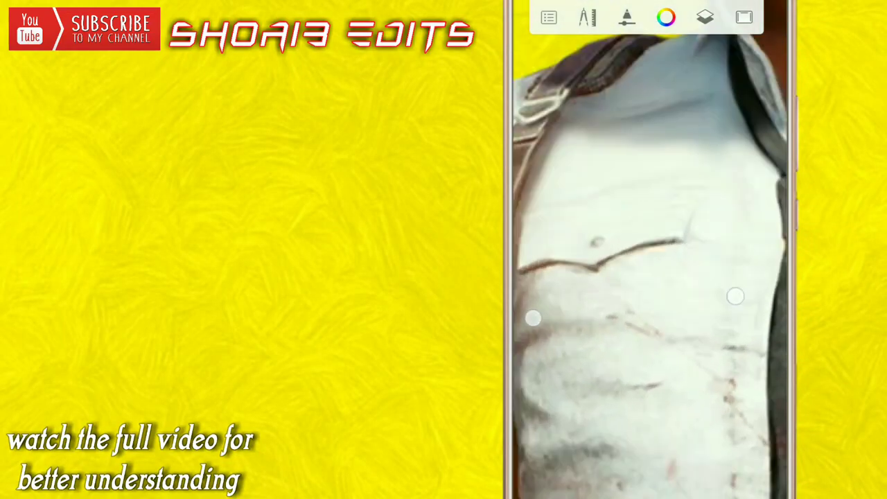
{"action": "mouse_move", "coordinate": [622, 301]}
{"action": "left_mouse_down"}
{"action": "mouse_move", "coordinate": [605, 316]}
{"action": "mouse_move", "coordinate": [656, 303]}
{"action": "mouse_move", "coordinate": [664, 212]}
{"action": "mouse_move", "coordinate": [672, 249]}
{"action": "mouse_move", "coordinate": [591, 307]}
{"action": "left_mouse_up"}
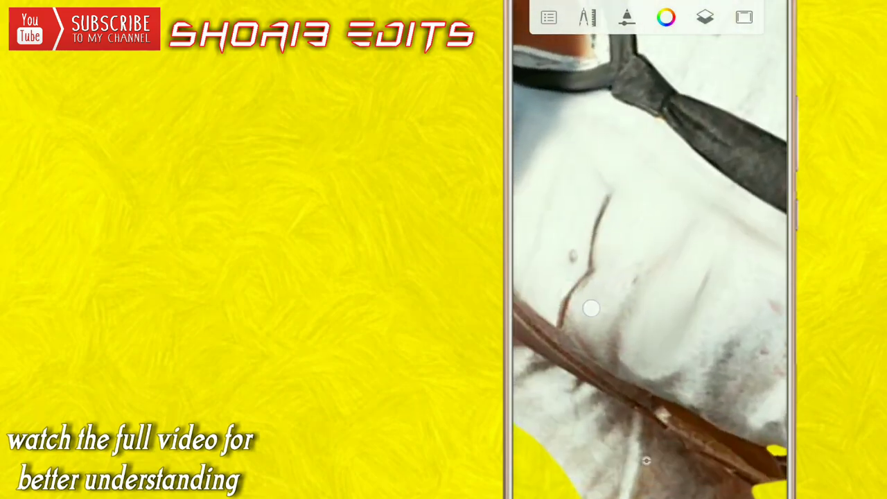
{"action": "left_click_drag", "start_coordinate": [586, 350], "coordinate": [609, 322]}
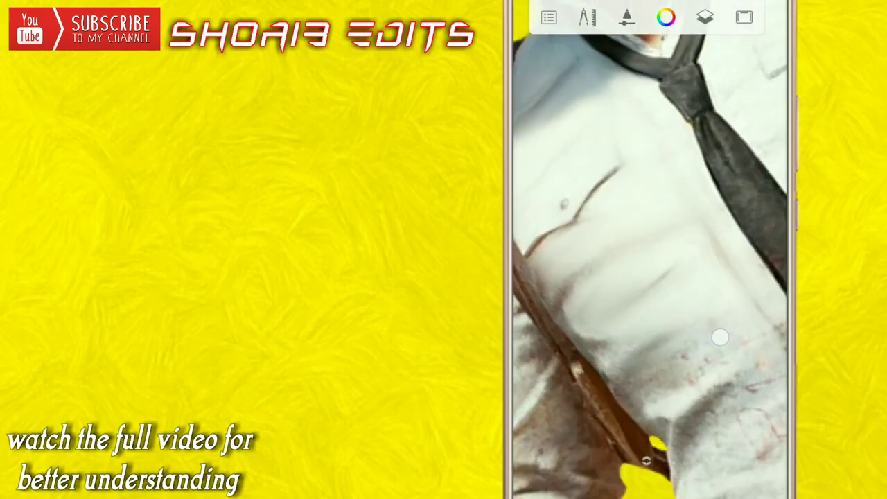
{"action": "mouse_move", "coordinate": [732, 346]}
{"action": "left_mouse_down"}
{"action": "mouse_move", "coordinate": [732, 317]}
{"action": "mouse_move", "coordinate": [657, 262]}
{"action": "left_mouse_up"}
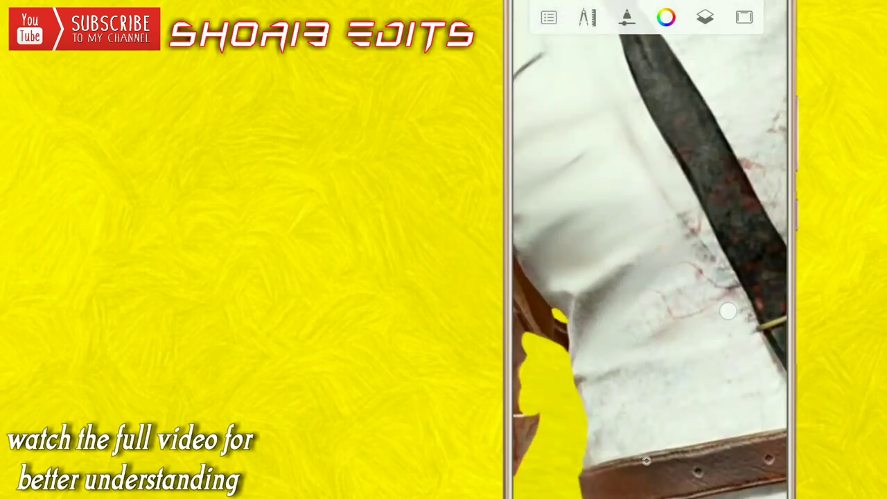
{"action": "mouse_move", "coordinate": [618, 332]}
{"action": "left_mouse_down"}
{"action": "mouse_move", "coordinate": [666, 340]}
{"action": "mouse_move", "coordinate": [679, 361]}
{"action": "mouse_move", "coordinate": [685, 278]}
{"action": "left_mouse_up"}
{"action": "mouse_move", "coordinate": [628, 302]}
{"action": "left_mouse_down"}
{"action": "mouse_move", "coordinate": [575, 312]}
{"action": "mouse_move", "coordinate": [640, 325]}
{"action": "mouse_move", "coordinate": [541, 267]}
{"action": "mouse_move", "coordinate": [615, 361]}
{"action": "left_mouse_up"}
{"action": "left_click_drag", "start_coordinate": [678, 253], "coordinate": [537, 258]}
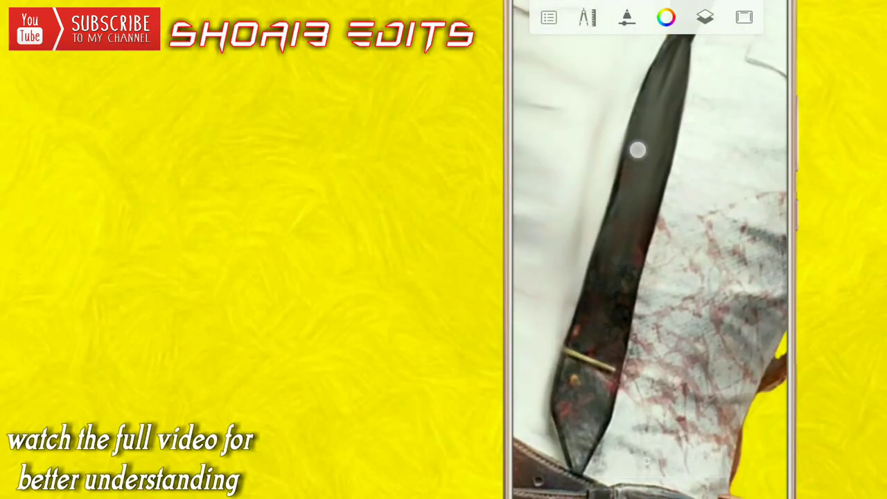
{"action": "left_click_drag", "start_coordinate": [569, 342], "coordinate": [571, 287]}
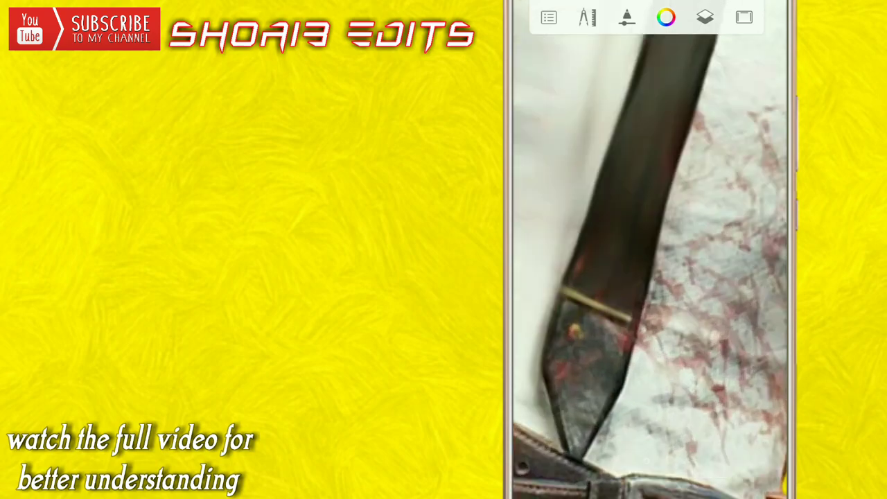
{"action": "left_click_drag", "start_coordinate": [566, 372], "coordinate": [637, 400]}
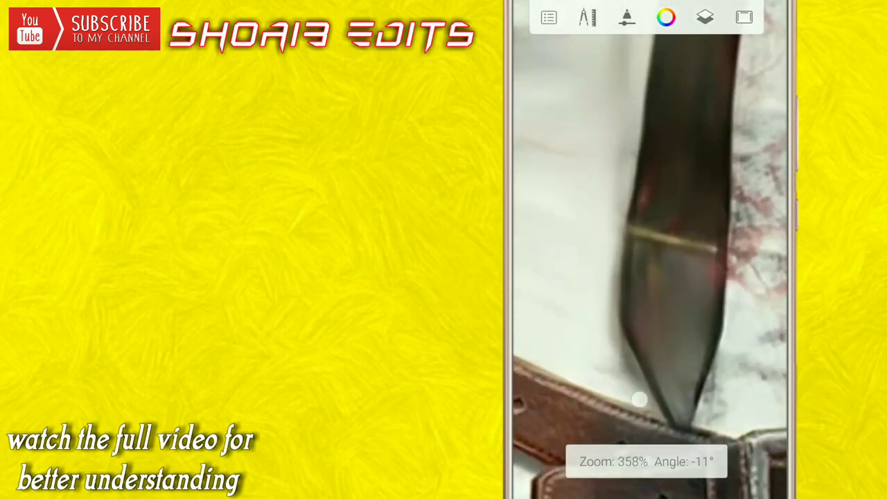
{"action": "mouse_move", "coordinate": [666, 347]}
{"action": "left_mouse_down"}
{"action": "mouse_move", "coordinate": [651, 277]}
{"action": "mouse_move", "coordinate": [706, 206]}
{"action": "mouse_move", "coordinate": [626, 237]}
{"action": "left_mouse_up"}
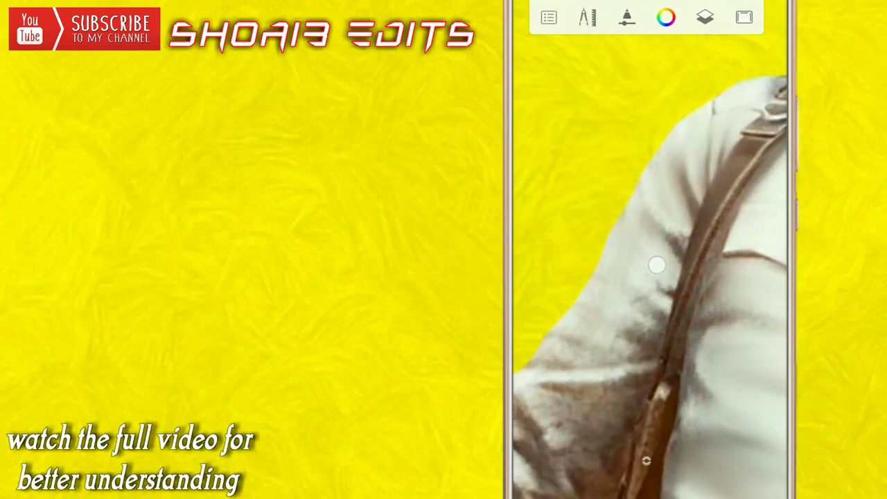
{"action": "left_click_drag", "start_coordinate": [675, 368], "coordinate": [660, 290]}
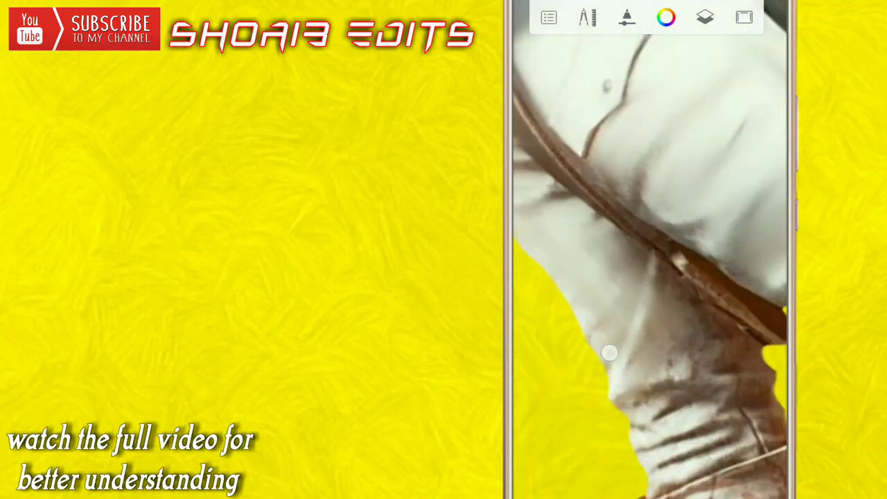
{"action": "left_click_drag", "start_coordinate": [609, 353], "coordinate": [745, 305]}
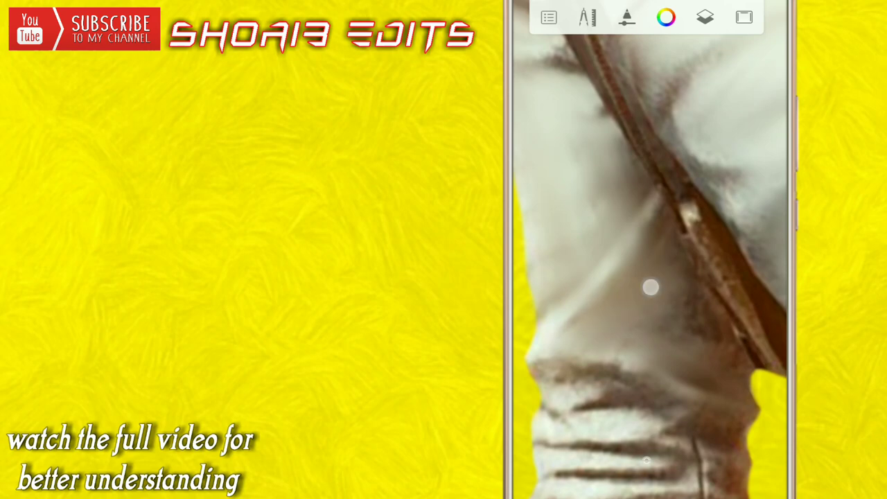
{"action": "mouse_move", "coordinate": [650, 286]}
{"action": "left_mouse_down"}
{"action": "mouse_move", "coordinate": [623, 353]}
{"action": "mouse_move", "coordinate": [648, 326]}
{"action": "left_mouse_up"}
{"action": "left_click_drag", "start_coordinate": [659, 291], "coordinate": [733, 259]}
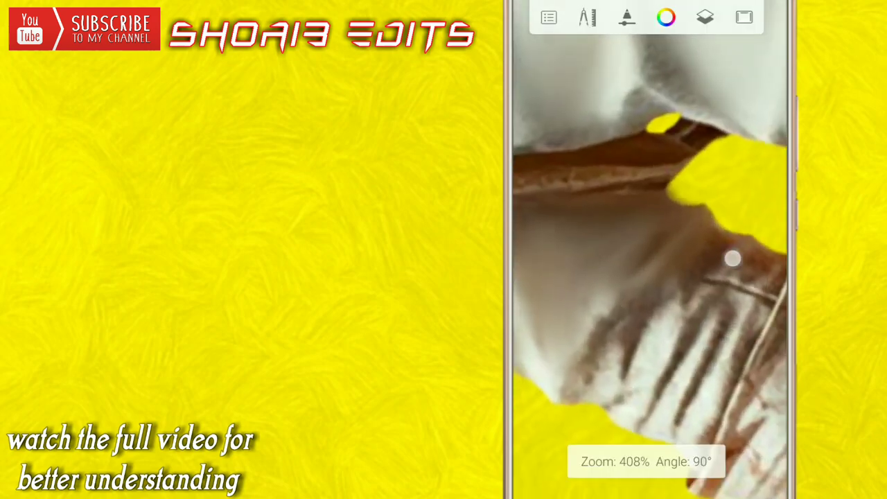
{"action": "left_click_drag", "start_coordinate": [630, 415], "coordinate": [585, 347]}
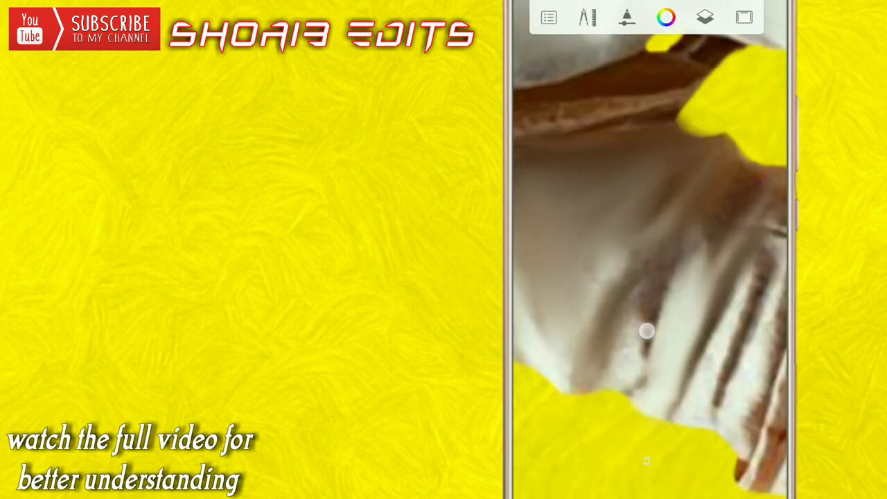
{"action": "left_click_drag", "start_coordinate": [743, 179], "coordinate": [706, 297]}
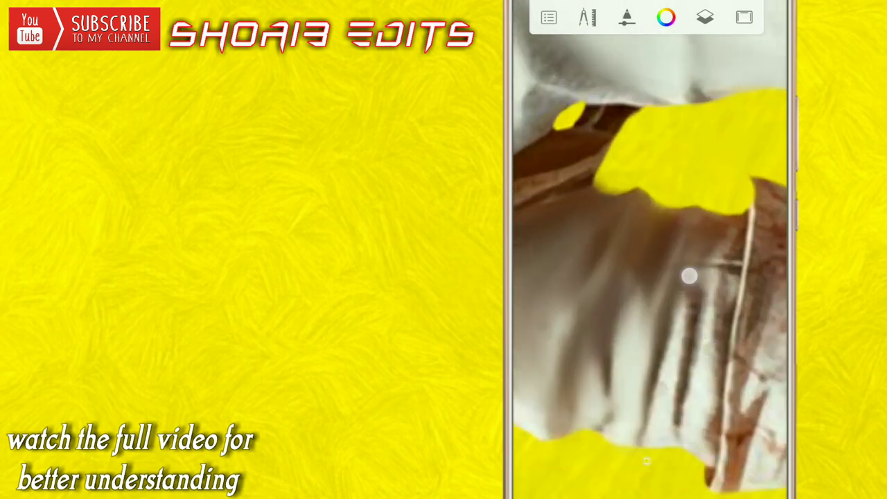
{"action": "left_click_drag", "start_coordinate": [707, 370], "coordinate": [645, 400]}
{"action": "mouse_move", "coordinate": [696, 355]}
{"action": "left_mouse_down"}
{"action": "mouse_move", "coordinate": [620, 388]}
{"action": "mouse_move", "coordinate": [669, 224]}
{"action": "left_mouse_up"}
{"action": "left_click_drag", "start_coordinate": [692, 188], "coordinate": [669, 294]}
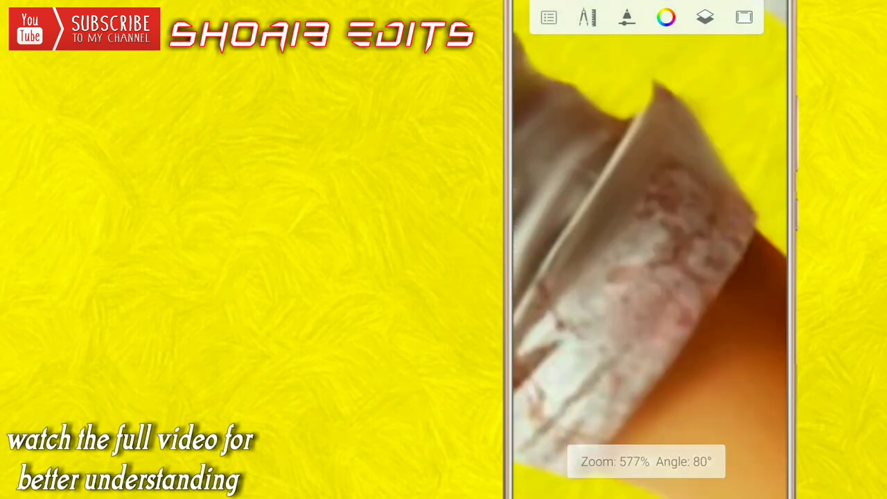
{"action": "left_click_drag", "start_coordinate": [603, 347], "coordinate": [649, 245]}
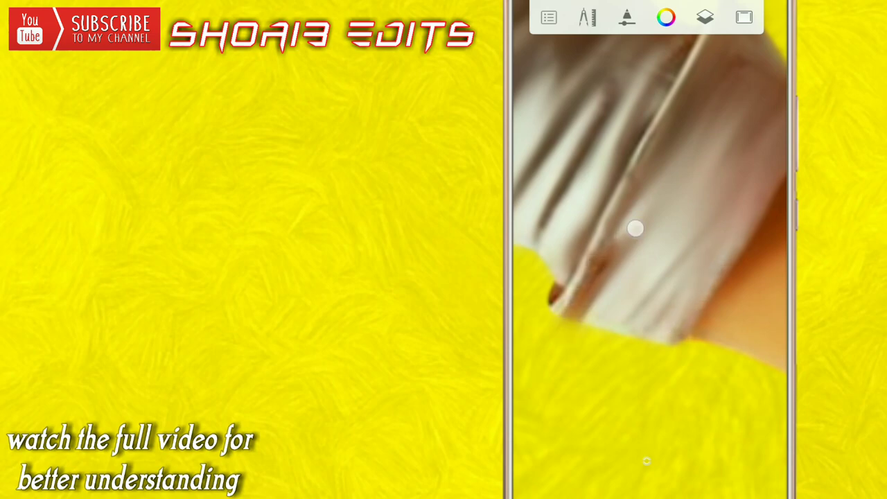
{"action": "left_click_drag", "start_coordinate": [636, 229], "coordinate": [543, 245]}
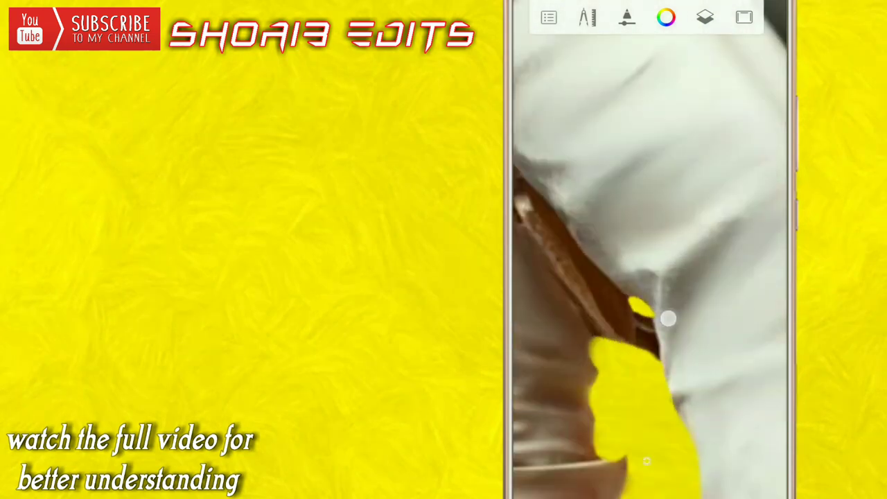
{"action": "left_click_drag", "start_coordinate": [667, 318], "coordinate": [698, 394]}
{"action": "left_click_drag", "start_coordinate": [600, 382], "coordinate": [679, 178]}
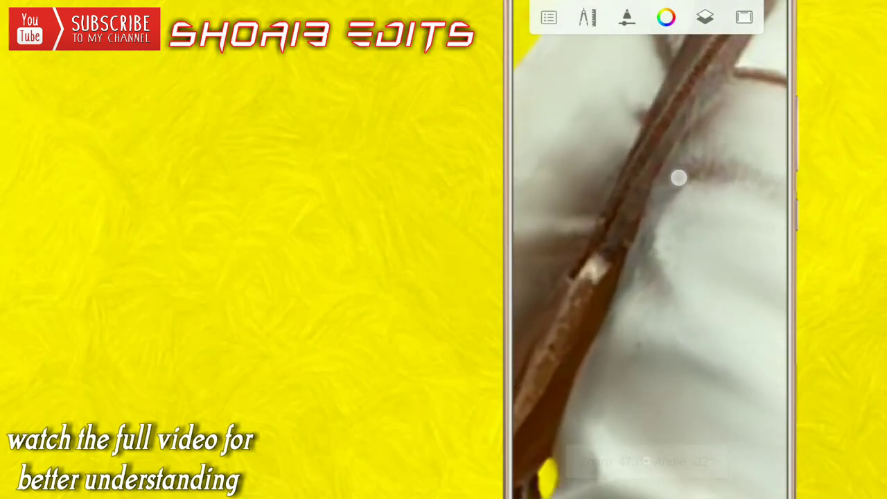
{"action": "left_click_drag", "start_coordinate": [672, 310], "coordinate": [721, 192]}
{"action": "left_click_drag", "start_coordinate": [751, 124], "coordinate": [683, 261]}
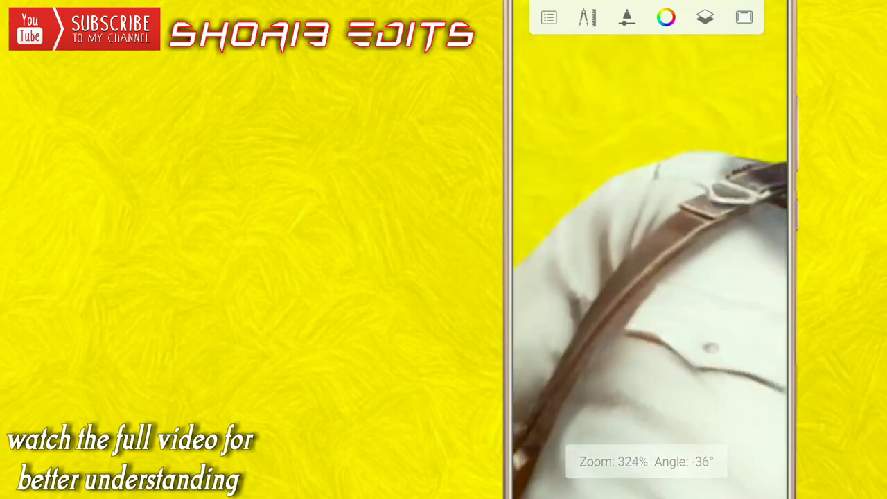
{"action": "mouse_move", "coordinate": [612, 312]}
{"action": "left_mouse_down"}
{"action": "mouse_move", "coordinate": [662, 180]}
{"action": "mouse_move", "coordinate": [658, 233]}
{"action": "mouse_move", "coordinate": [570, 236]}
{"action": "mouse_move", "coordinate": [734, 312]}
{"action": "mouse_move", "coordinate": [606, 318]}
{"action": "left_mouse_up"}
{"action": "left_click_drag", "start_coordinate": [665, 308], "coordinate": [730, 190]}
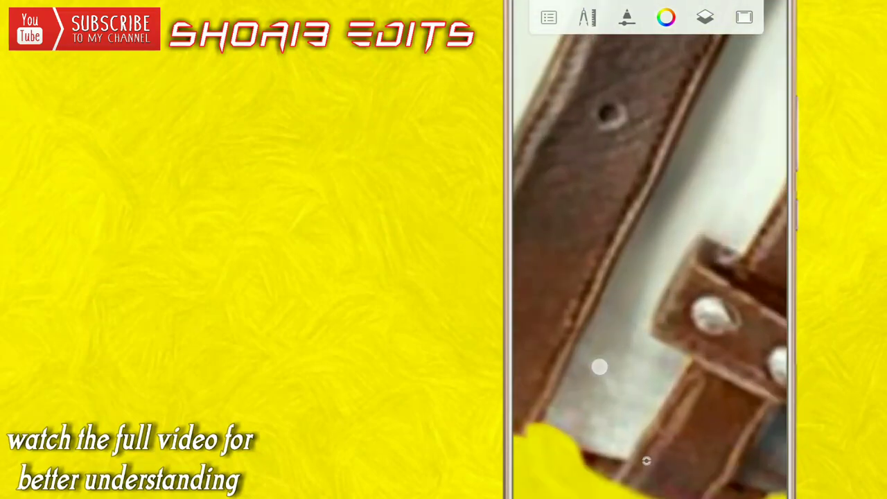
{"action": "mouse_move", "coordinate": [621, 458]}
{"action": "left_mouse_down"}
{"action": "mouse_move", "coordinate": [654, 307]}
{"action": "mouse_move", "coordinate": [645, 460]}
{"action": "left_mouse_up"}
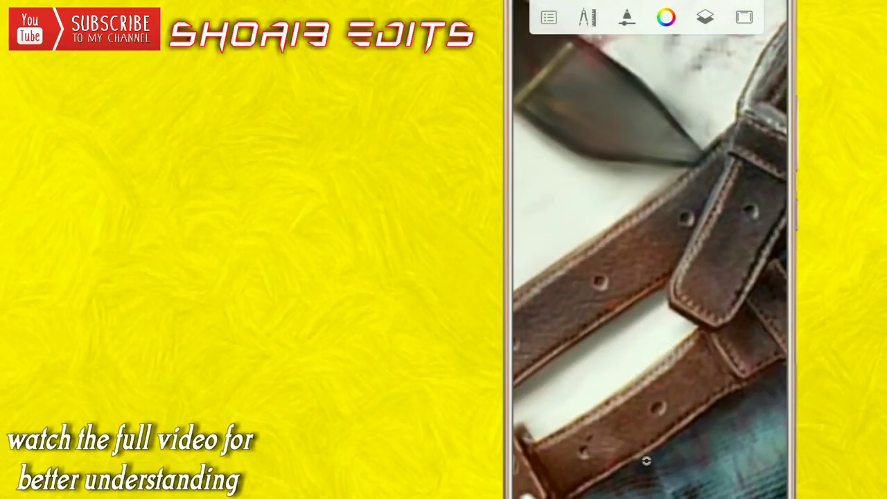
{"action": "mouse_move", "coordinate": [645, 275]}
{"action": "left_mouse_down"}
{"action": "mouse_move", "coordinate": [670, 285]}
{"action": "mouse_move", "coordinate": [670, 241]}
{"action": "left_mouse_up"}
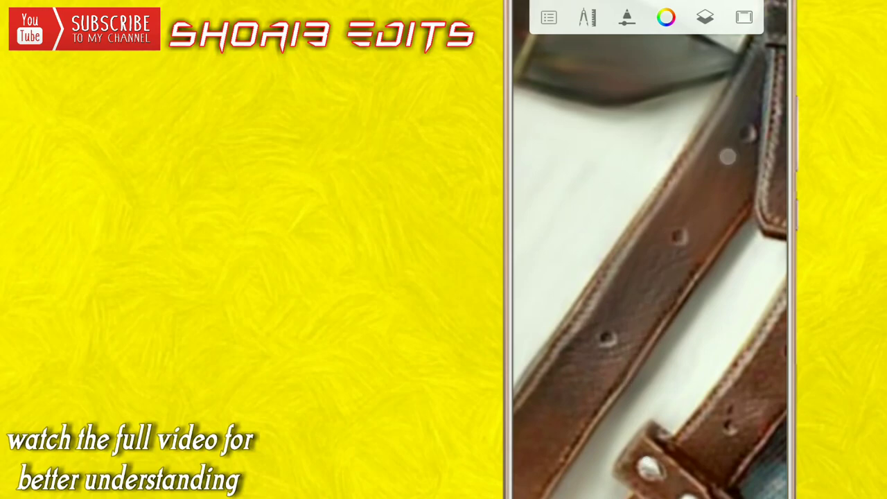
{"action": "left_click_drag", "start_coordinate": [728, 156], "coordinate": [646, 200]}
{"action": "left_click_drag", "start_coordinate": [634, 310], "coordinate": [640, 226]}
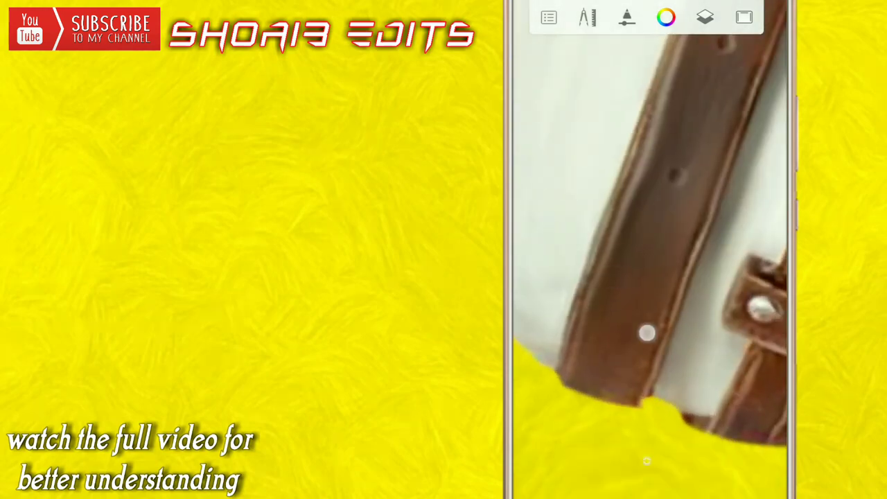
{"action": "left_click_drag", "start_coordinate": [646, 333], "coordinate": [573, 280]}
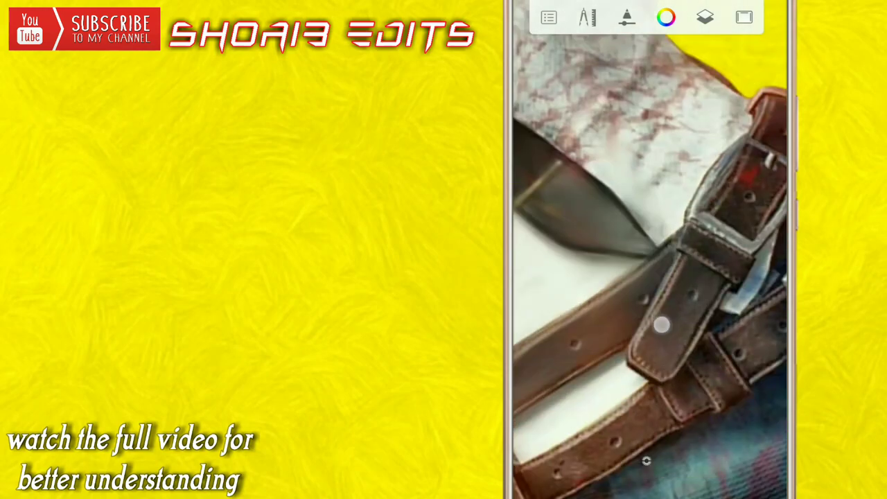
{"action": "left_click_drag", "start_coordinate": [585, 211], "coordinate": [721, 248]}
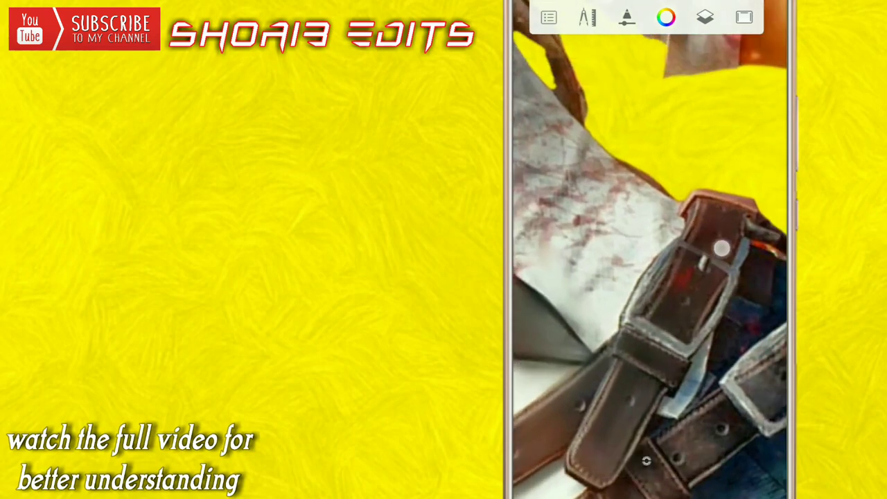
{"action": "left_click_drag", "start_coordinate": [716, 285], "coordinate": [734, 307]}
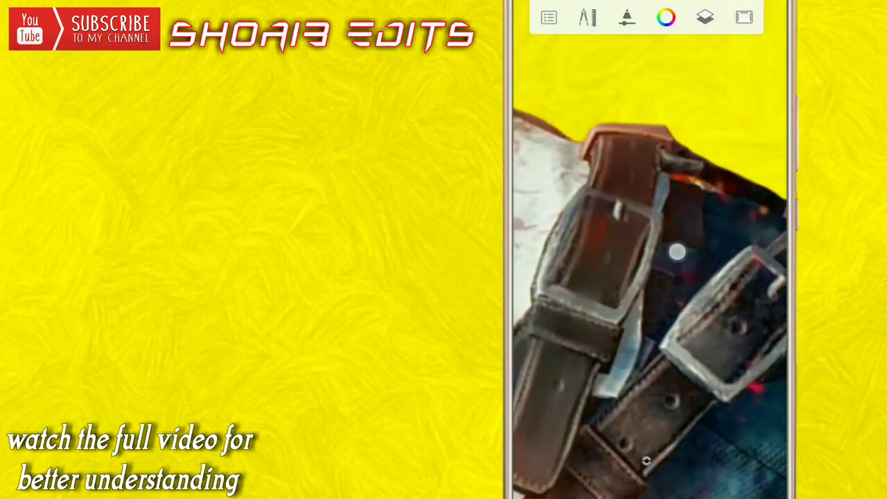
{"action": "left_click_drag", "start_coordinate": [678, 252], "coordinate": [632, 298]}
{"action": "mouse_move", "coordinate": [634, 395]}
{"action": "left_mouse_down"}
{"action": "mouse_move", "coordinate": [655, 291]}
{"action": "mouse_move", "coordinate": [709, 254]}
{"action": "mouse_move", "coordinate": [654, 300]}
{"action": "left_mouse_up"}
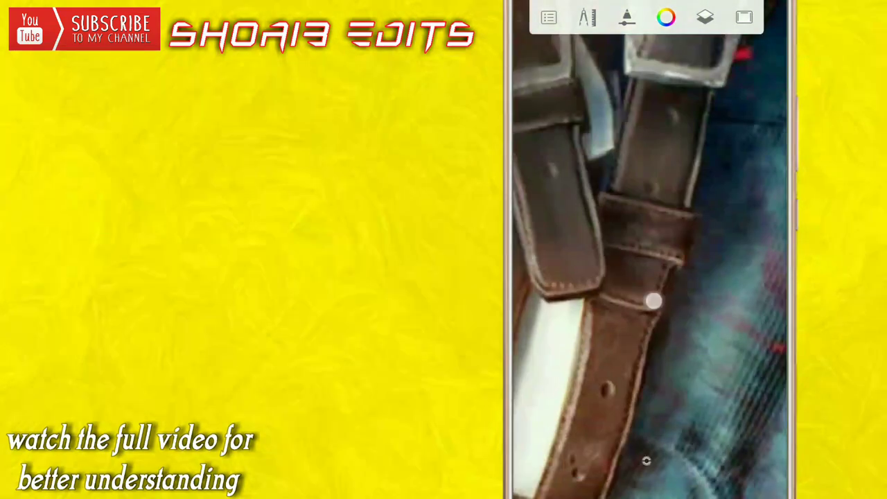
{"action": "mouse_move", "coordinate": [659, 235]}
{"action": "left_mouse_down"}
{"action": "mouse_move", "coordinate": [614, 241]}
{"action": "mouse_move", "coordinate": [596, 322]}
{"action": "mouse_move", "coordinate": [624, 208]}
{"action": "left_mouse_up"}
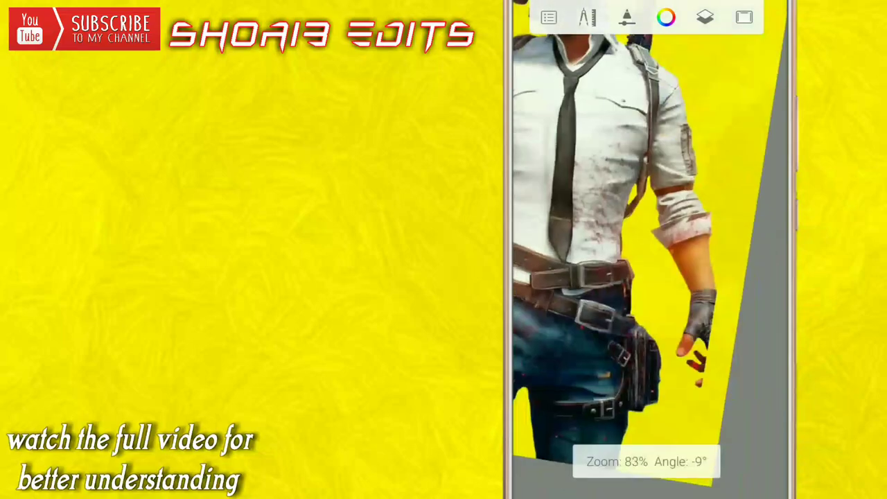
Smudge the collar, upper shirt and tie area up close.
{"action": "left_click_drag", "start_coordinate": [646, 460], "coordinate": [558, 239]}
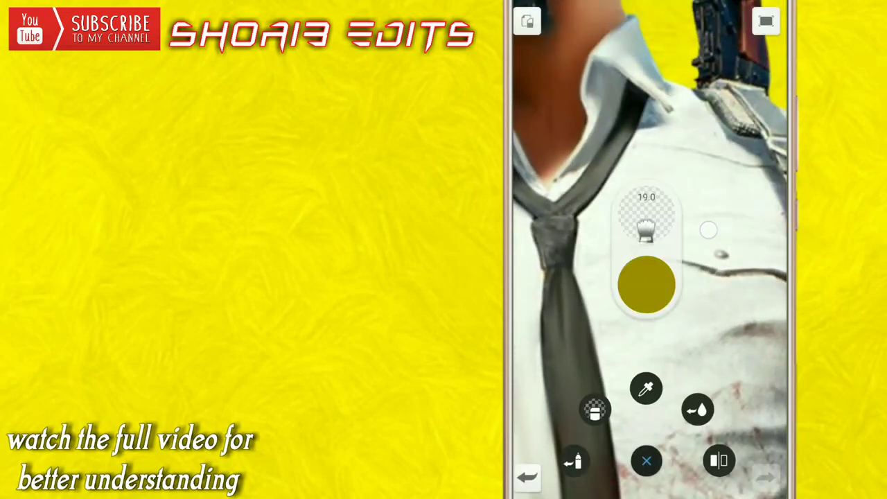
{"action": "mouse_move", "coordinate": [671, 227]}
{"action": "left_mouse_down"}
{"action": "mouse_move", "coordinate": [640, 141]}
{"action": "mouse_move", "coordinate": [705, 238]}
{"action": "mouse_move", "coordinate": [649, 210]}
{"action": "mouse_move", "coordinate": [688, 231]}
{"action": "left_mouse_up"}
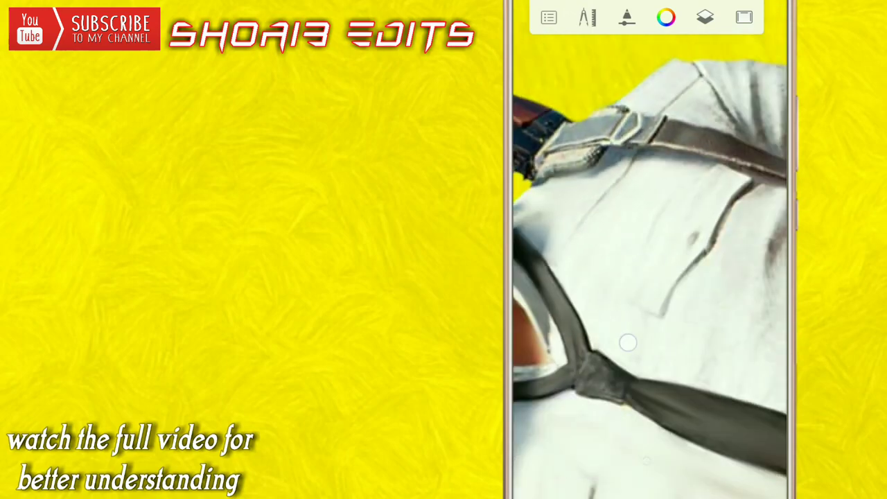
{"action": "mouse_move", "coordinate": [628, 342]}
{"action": "left_mouse_down"}
{"action": "mouse_move", "coordinate": [669, 283]}
{"action": "mouse_move", "coordinate": [639, 266]}
{"action": "left_mouse_up"}
{"action": "left_click_drag", "start_coordinate": [643, 231], "coordinate": [627, 172]}
{"action": "left_click_drag", "start_coordinate": [587, 307], "coordinate": [603, 363]}
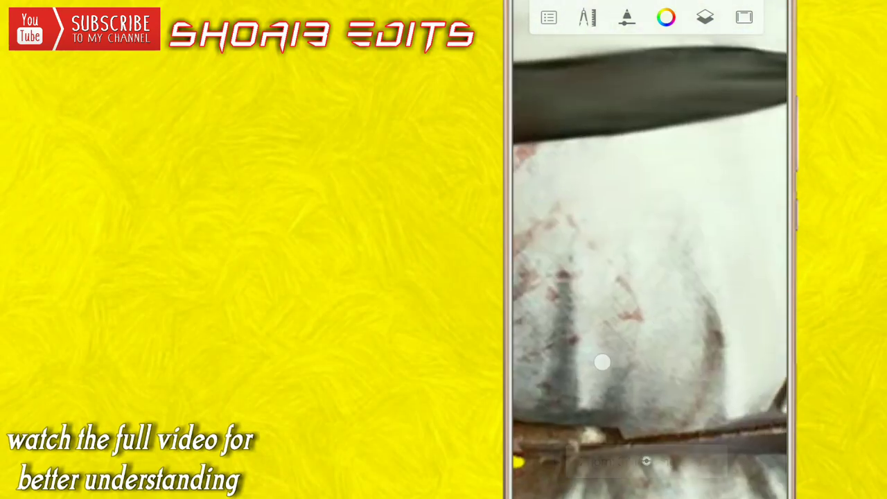
{"action": "mouse_move", "coordinate": [684, 378]}
{"action": "left_mouse_down"}
{"action": "mouse_move", "coordinate": [658, 226]}
{"action": "mouse_move", "coordinate": [589, 204]}
{"action": "left_mouse_up"}
{"action": "mouse_move", "coordinate": [685, 196]}
{"action": "left_mouse_down"}
{"action": "mouse_move", "coordinate": [677, 159]}
{"action": "mouse_move", "coordinate": [619, 253]}
{"action": "mouse_move", "coordinate": [736, 106]}
{"action": "mouse_move", "coordinate": [725, 204]}
{"action": "mouse_move", "coordinate": [697, 217]}
{"action": "mouse_move", "coordinate": [657, 308]}
{"action": "mouse_move", "coordinate": [692, 344]}
{"action": "mouse_move", "coordinate": [587, 335]}
{"action": "mouse_move", "coordinate": [573, 416]}
{"action": "left_mouse_up"}
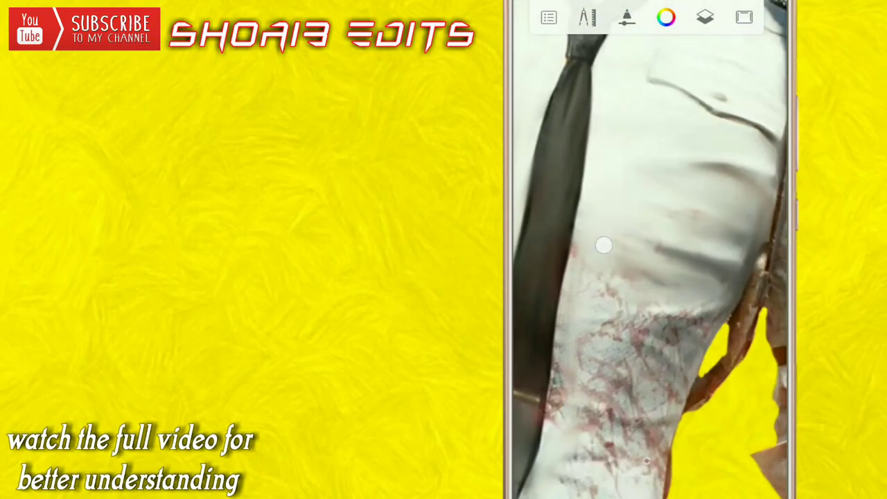
Rotate the shirt close-up at several angles to soften its folds.
{"action": "left_click_drag", "start_coordinate": [604, 245], "coordinate": [714, 241]}
{"action": "left_click_drag", "start_coordinate": [614, 303], "coordinate": [610, 360]}
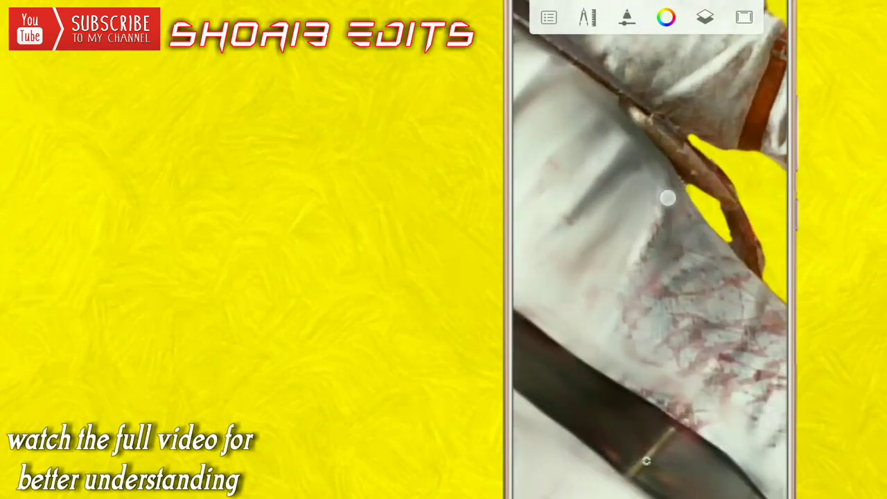
{"action": "left_click_drag", "start_coordinate": [635, 283], "coordinate": [610, 298]}
{"action": "left_click_drag", "start_coordinate": [657, 381], "coordinate": [691, 237]}
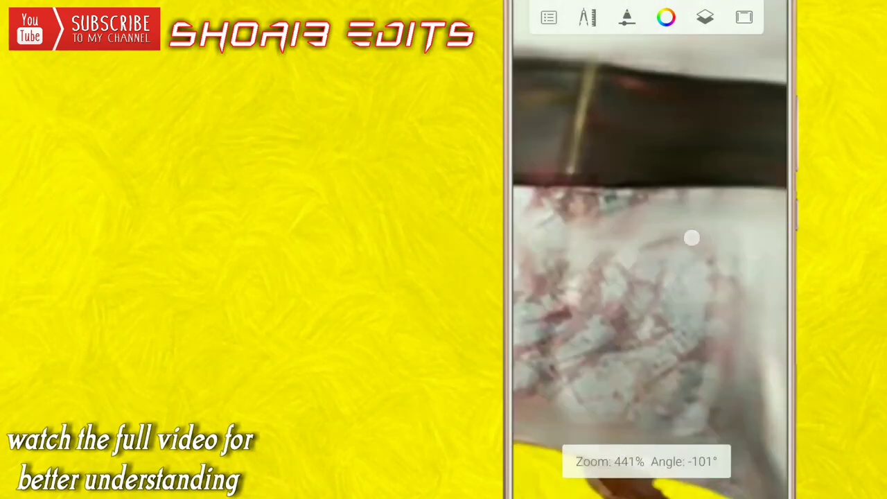
{"action": "left_click_drag", "start_coordinate": [697, 438], "coordinate": [658, 347]}
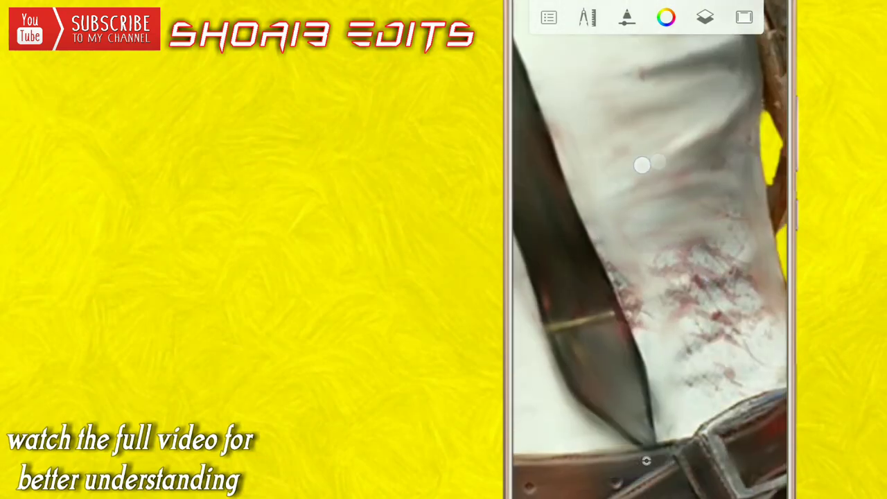
{"action": "left_click_drag", "start_coordinate": [642, 164], "coordinate": [579, 320]}
{"action": "mouse_move", "coordinate": [659, 284]}
{"action": "left_mouse_down"}
{"action": "mouse_move", "coordinate": [644, 311]}
{"action": "mouse_move", "coordinate": [657, 348]}
{"action": "left_mouse_up"}
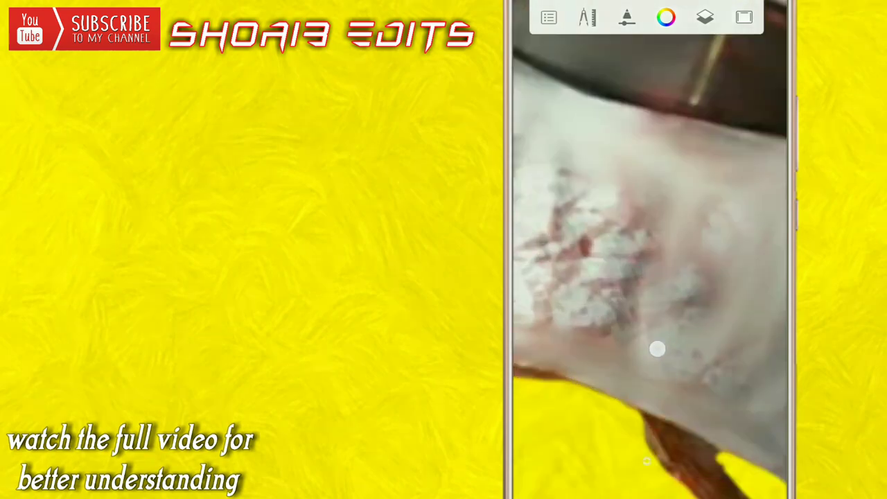
{"action": "mouse_move", "coordinate": [754, 347]}
{"action": "left_mouse_down"}
{"action": "mouse_move", "coordinate": [566, 259]}
{"action": "mouse_move", "coordinate": [604, 287]}
{"action": "left_mouse_up"}
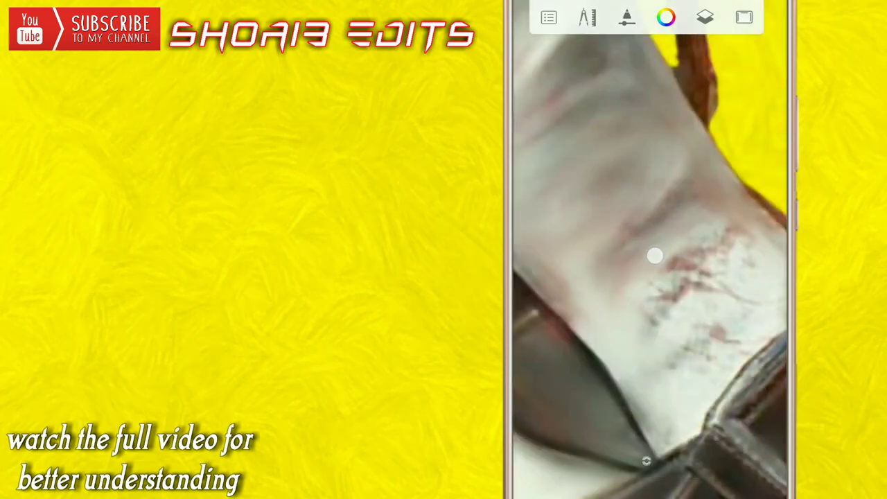
Blend the shirt toward the sleeve and strap, checking the poster overview between strokes.
{"action": "left_click_drag", "start_coordinate": [565, 227], "coordinate": [556, 215]}
{"action": "left_click_drag", "start_coordinate": [736, 279], "coordinate": [715, 293]}
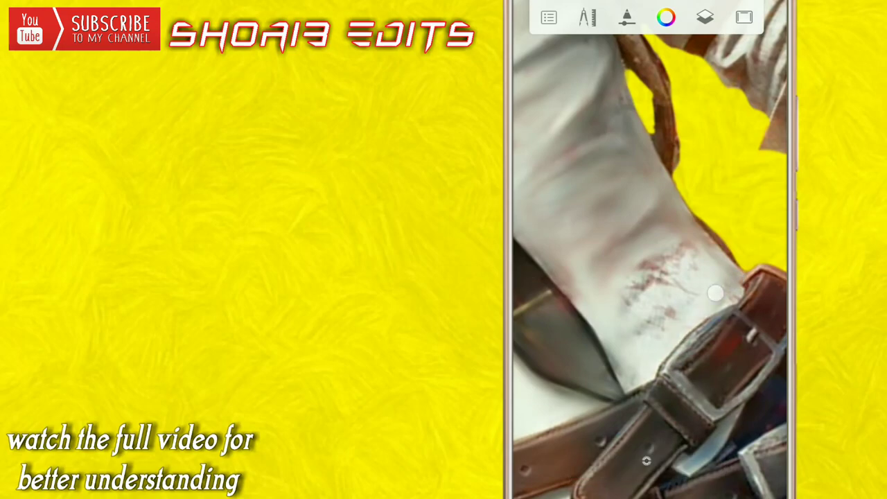
{"action": "left_click_drag", "start_coordinate": [656, 244], "coordinate": [631, 321]}
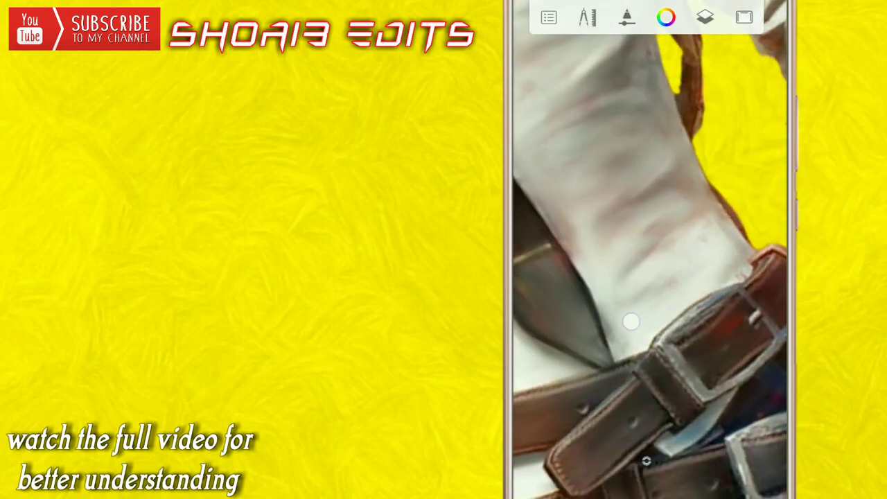
{"action": "left_click_drag", "start_coordinate": [696, 277], "coordinate": [723, 313]}
{"action": "left_click_drag", "start_coordinate": [645, 416], "coordinate": [639, 168]}
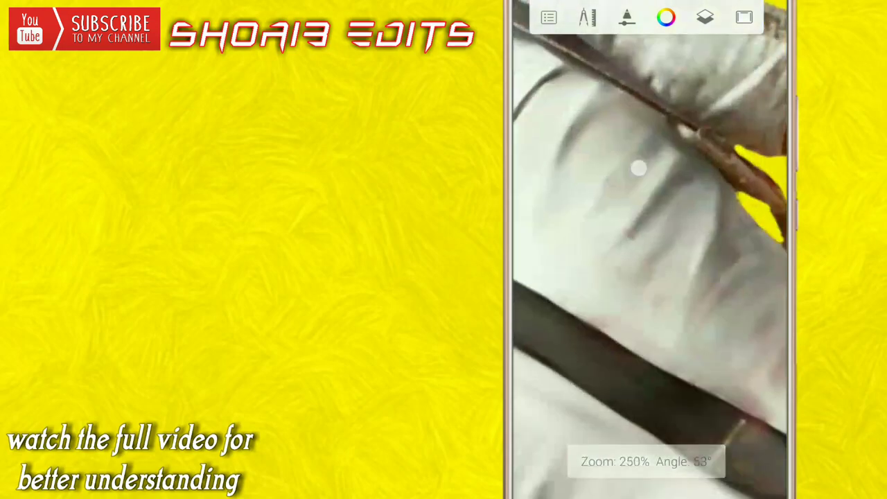
{"action": "left_click_drag", "start_coordinate": [636, 278], "coordinate": [685, 251]}
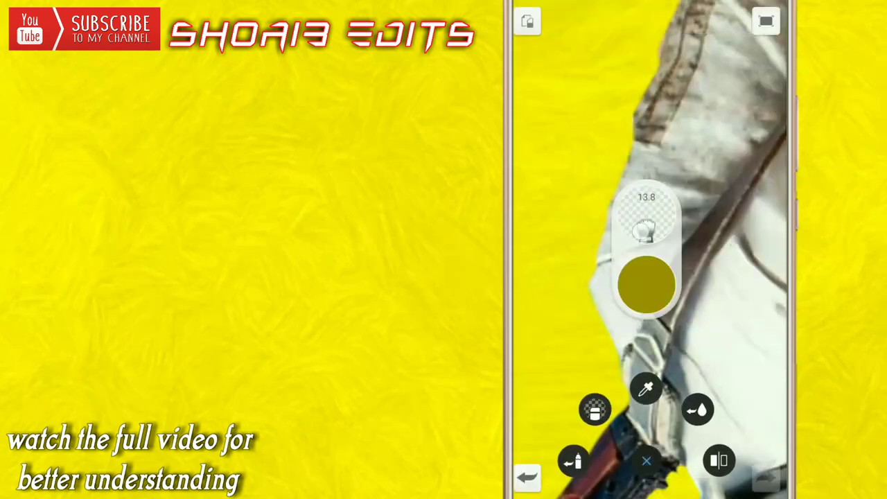
Smudge the upper shirt, strap and shirt pocket up close.
{"action": "left_click_drag", "start_coordinate": [539, 263], "coordinate": [639, 283]}
{"action": "left_click_drag", "start_coordinate": [653, 246], "coordinate": [600, 287]}
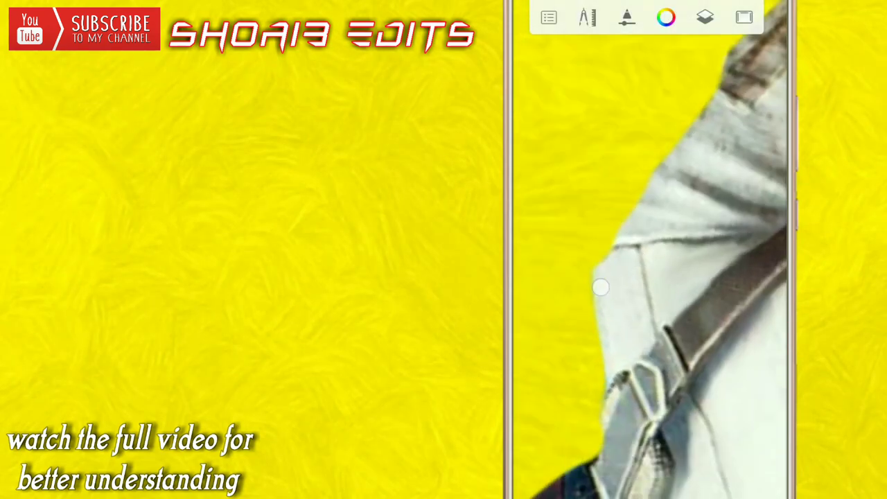
{"action": "left_click_drag", "start_coordinate": [624, 357], "coordinate": [720, 232]}
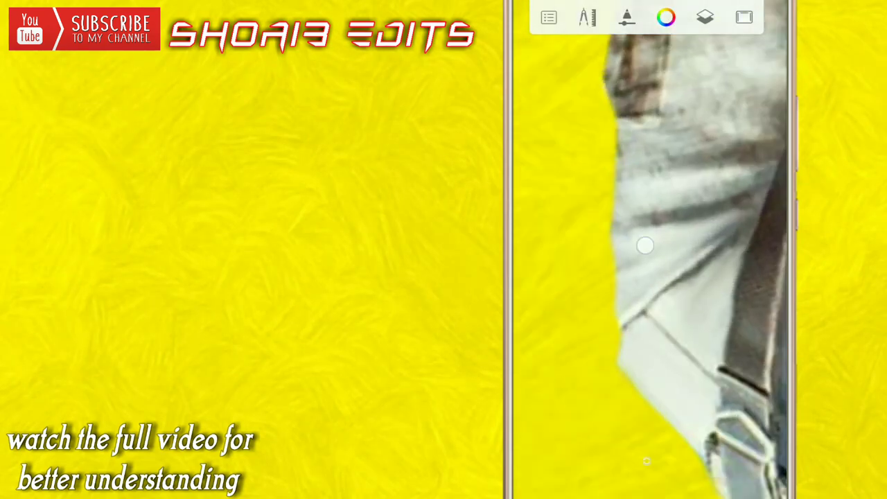
{"action": "left_click_drag", "start_coordinate": [645, 245], "coordinate": [686, 212]}
{"action": "mouse_move", "coordinate": [647, 235]}
{"action": "left_mouse_down"}
{"action": "mouse_move", "coordinate": [686, 215]}
{"action": "mouse_move", "coordinate": [692, 168]}
{"action": "left_mouse_up"}
{"action": "left_click_drag", "start_coordinate": [641, 385], "coordinate": [702, 336]}
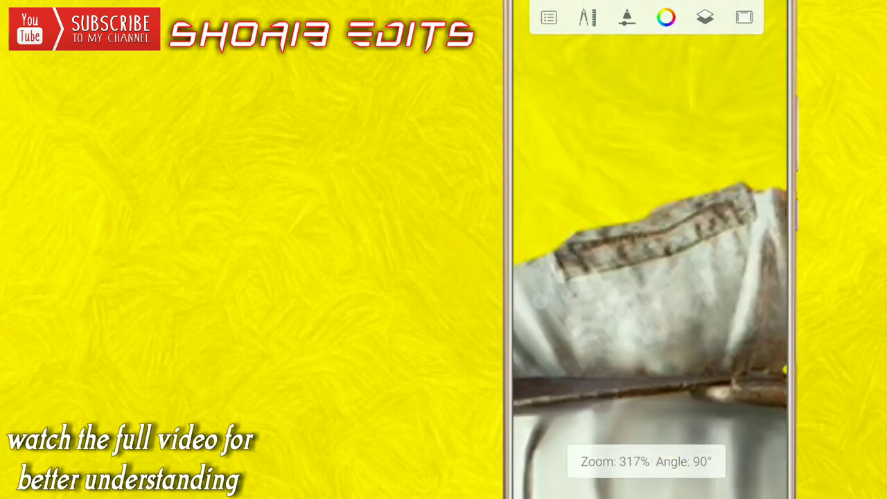
{"action": "mouse_move", "coordinate": [646, 340]}
{"action": "left_mouse_down"}
{"action": "mouse_move", "coordinate": [586, 254]}
{"action": "mouse_move", "coordinate": [671, 218]}
{"action": "left_mouse_up"}
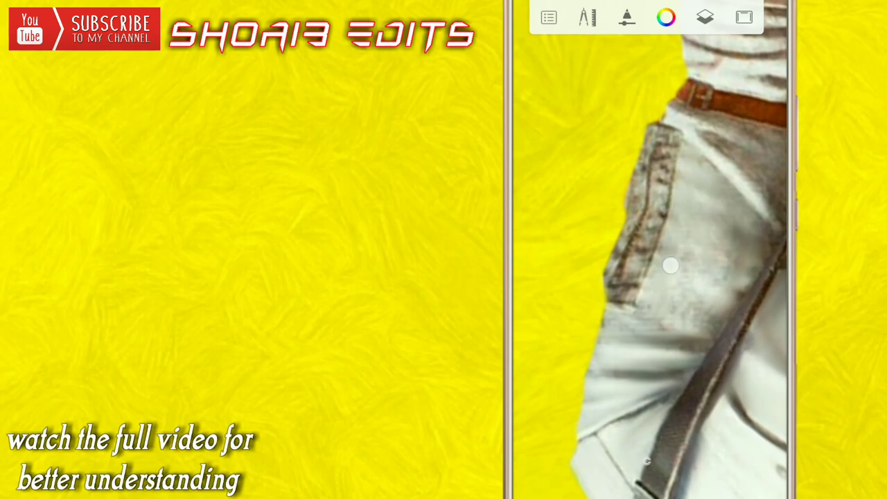
{"action": "mouse_move", "coordinate": [718, 199]}
{"action": "left_mouse_down"}
{"action": "mouse_move", "coordinate": [685, 309]}
{"action": "mouse_move", "coordinate": [667, 287]}
{"action": "mouse_move", "coordinate": [707, 311]}
{"action": "left_mouse_up"}
Smooth the belt and rolled sleeve cuff, then move on toward the jeans.
{"action": "mouse_move", "coordinate": [545, 298]}
{"action": "left_mouse_down"}
{"action": "mouse_move", "coordinate": [624, 192]}
{"action": "mouse_move", "coordinate": [656, 273]}
{"action": "left_mouse_up"}
{"action": "left_click_drag", "start_coordinate": [693, 314], "coordinate": [617, 246]}
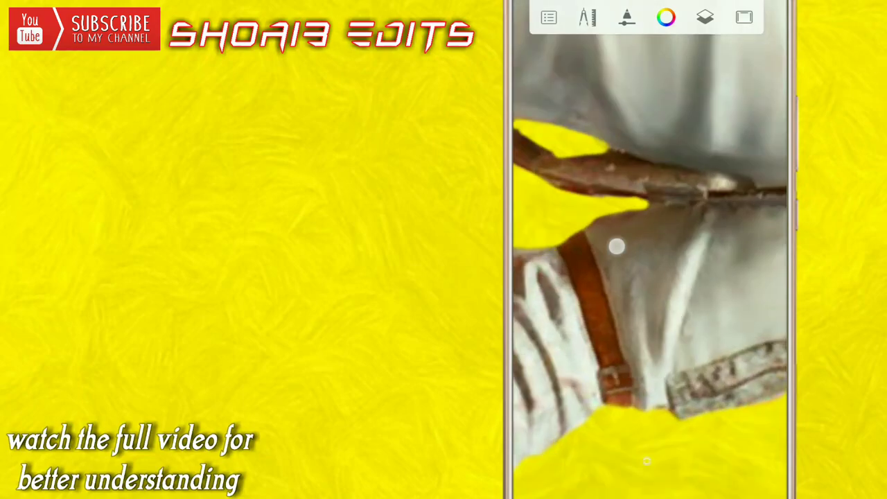
{"action": "mouse_move", "coordinate": [682, 230]}
{"action": "left_mouse_down"}
{"action": "mouse_move", "coordinate": [673, 347]}
{"action": "mouse_move", "coordinate": [612, 126]}
{"action": "left_mouse_up"}
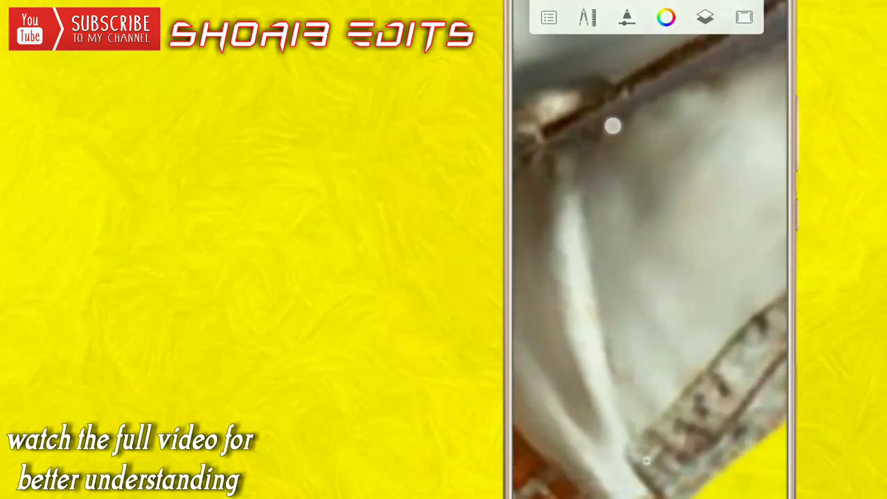
{"action": "mouse_move", "coordinate": [719, 332]}
{"action": "left_mouse_down"}
{"action": "mouse_move", "coordinate": [628, 277]}
{"action": "mouse_move", "coordinate": [596, 208]}
{"action": "left_mouse_up"}
{"action": "mouse_move", "coordinate": [646, 460]}
{"action": "left_mouse_down"}
{"action": "mouse_move", "coordinate": [697, 267]}
{"action": "mouse_move", "coordinate": [655, 326]}
{"action": "mouse_move", "coordinate": [715, 276]}
{"action": "mouse_move", "coordinate": [633, 220]}
{"action": "left_mouse_up"}
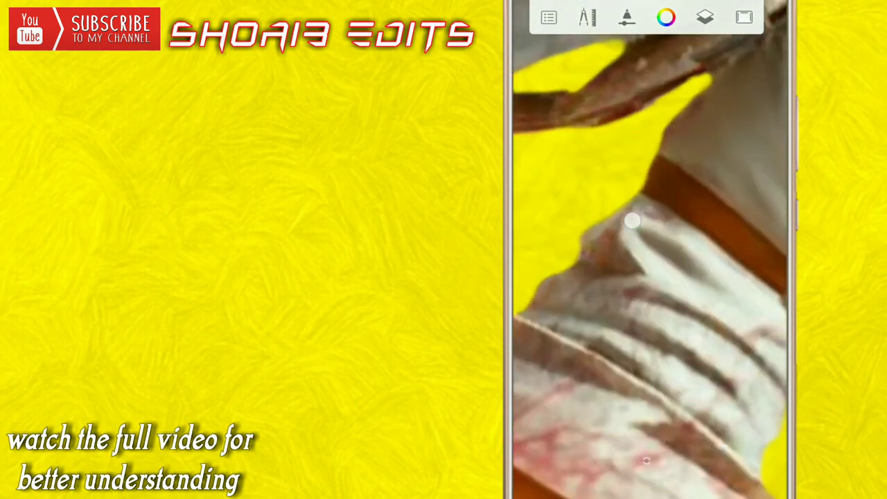
{"action": "mouse_move", "coordinate": [570, 197]}
{"action": "left_mouse_down"}
{"action": "mouse_move", "coordinate": [707, 198]}
{"action": "mouse_move", "coordinate": [716, 259]}
{"action": "mouse_move", "coordinate": [702, 177]}
{"action": "left_mouse_up"}
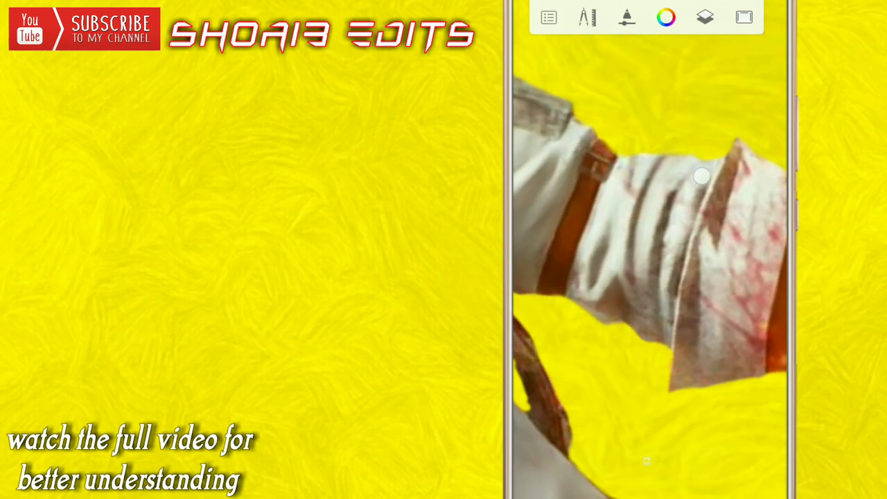
{"action": "mouse_move", "coordinate": [639, 286]}
{"action": "left_mouse_down"}
{"action": "mouse_move", "coordinate": [696, 243]}
{"action": "mouse_move", "coordinate": [701, 223]}
{"action": "left_mouse_up"}
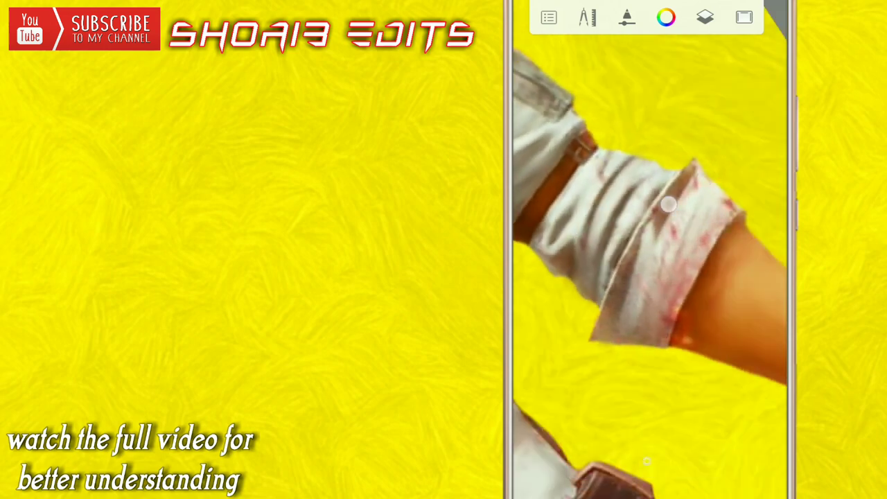
{"action": "mouse_move", "coordinate": [668, 203]}
{"action": "left_mouse_down"}
{"action": "mouse_move", "coordinate": [624, 243]}
{"action": "mouse_move", "coordinate": [573, 265]}
{"action": "mouse_move", "coordinate": [564, 259]}
{"action": "mouse_move", "coordinate": [639, 255]}
{"action": "mouse_move", "coordinate": [682, 187]}
{"action": "left_mouse_up"}
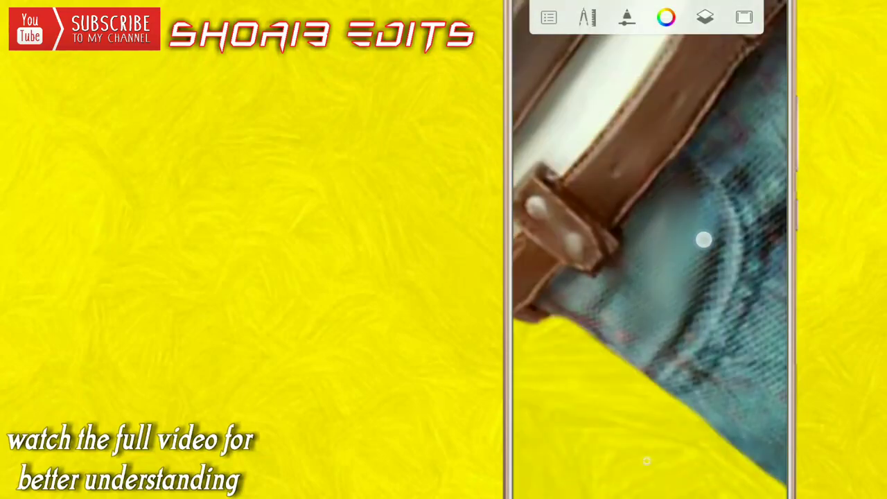
Smudge the belt straps and upper jeans into soft painterly strokes.
{"action": "mouse_move", "coordinate": [707, 300]}
{"action": "left_mouse_down"}
{"action": "mouse_move", "coordinate": [700, 293]}
{"action": "mouse_move", "coordinate": [723, 259]}
{"action": "mouse_move", "coordinate": [743, 353]}
{"action": "mouse_move", "coordinate": [631, 359]}
{"action": "mouse_move", "coordinate": [774, 208]}
{"action": "mouse_move", "coordinate": [736, 265]}
{"action": "mouse_move", "coordinate": [647, 293]}
{"action": "left_mouse_up"}
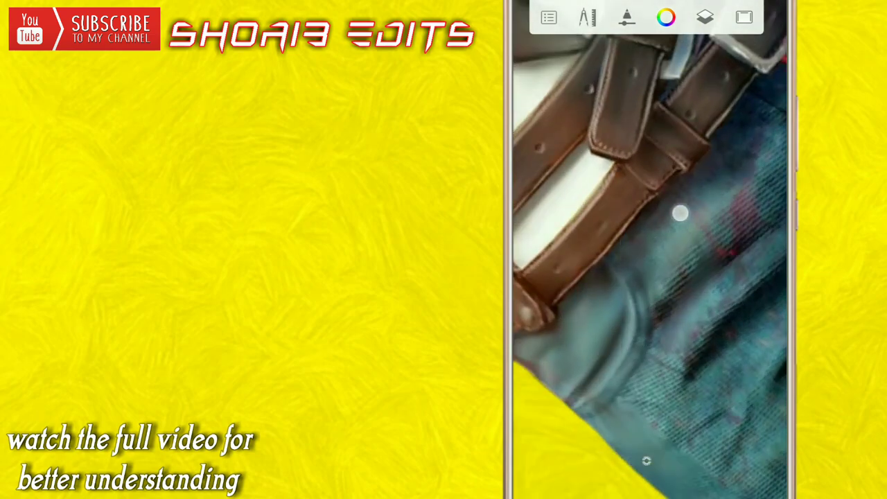
{"action": "mouse_move", "coordinate": [680, 213]}
{"action": "left_mouse_down"}
{"action": "mouse_move", "coordinate": [647, 267]}
{"action": "mouse_move", "coordinate": [679, 224]}
{"action": "left_mouse_up"}
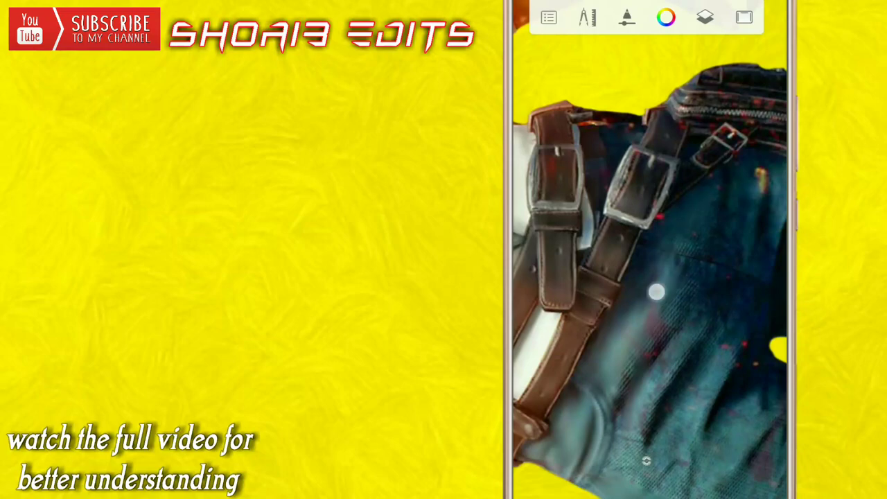
{"action": "left_click_drag", "start_coordinate": [695, 295], "coordinate": [722, 192]}
{"action": "mouse_move", "coordinate": [705, 298]}
{"action": "left_mouse_down"}
{"action": "mouse_move", "coordinate": [702, 309]}
{"action": "mouse_move", "coordinate": [647, 208]}
{"action": "mouse_move", "coordinate": [656, 239]}
{"action": "left_mouse_up"}
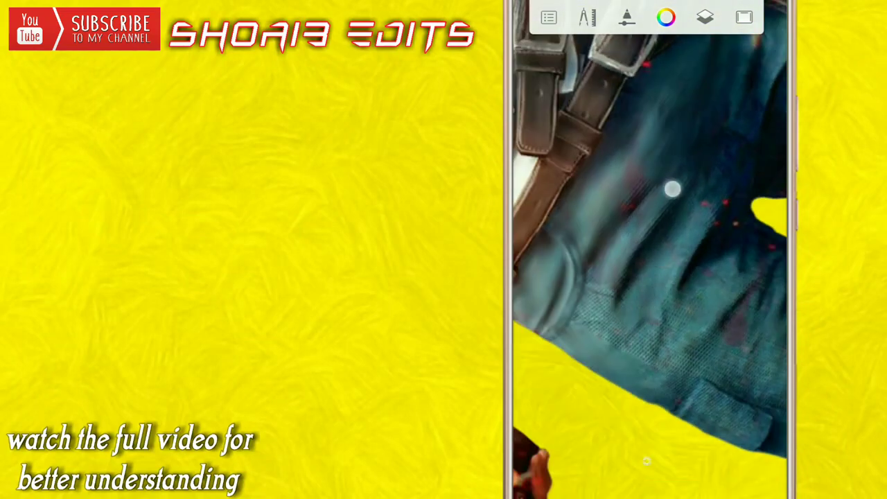
{"action": "mouse_move", "coordinate": [672, 188]}
{"action": "left_mouse_down"}
{"action": "mouse_move", "coordinate": [602, 306]}
{"action": "mouse_move", "coordinate": [706, 163]}
{"action": "left_mouse_up"}
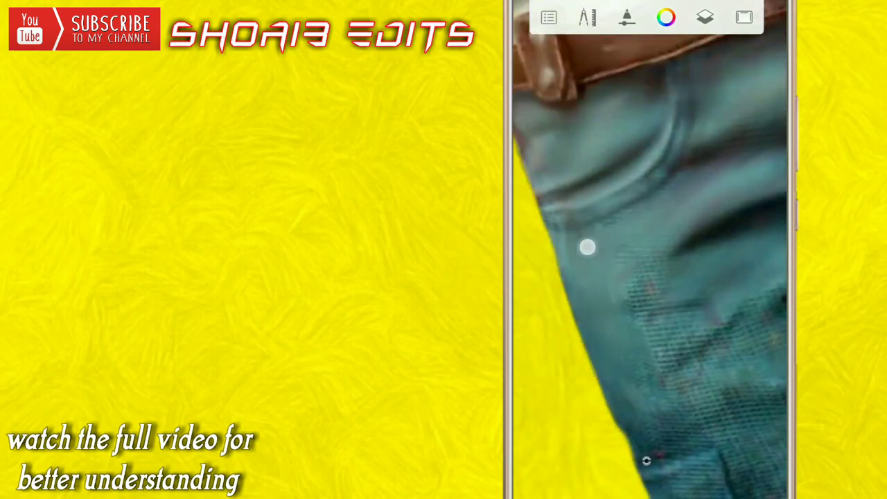
{"action": "mouse_move", "coordinate": [587, 247]}
{"action": "left_mouse_down"}
{"action": "mouse_move", "coordinate": [690, 191]}
{"action": "mouse_move", "coordinate": [746, 275]}
{"action": "mouse_move", "coordinate": [665, 296]}
{"action": "left_mouse_up"}
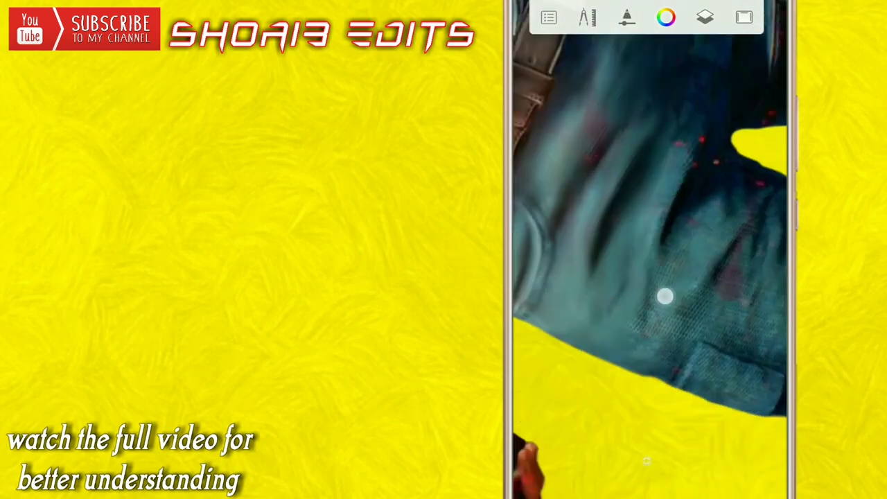
{"action": "left_click_drag", "start_coordinate": [697, 142], "coordinate": [668, 260]}
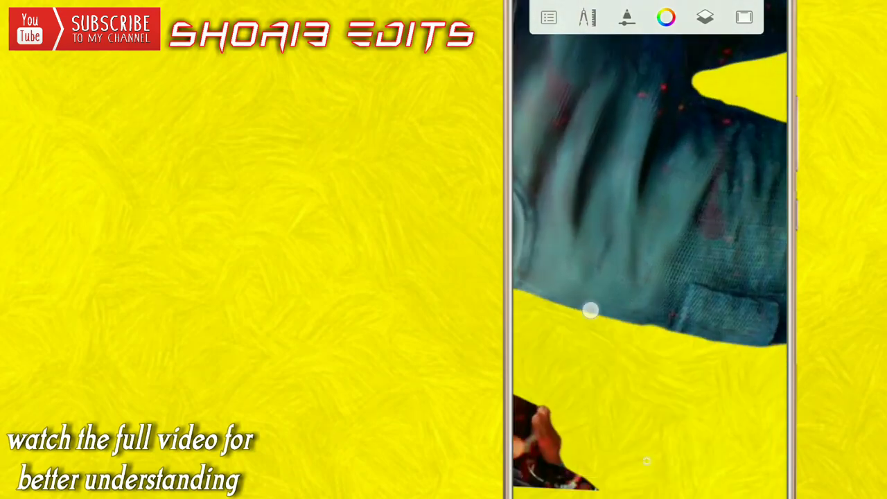
{"action": "mouse_move", "coordinate": [611, 207]}
{"action": "left_mouse_down"}
{"action": "mouse_move", "coordinate": [705, 162]}
{"action": "mouse_move", "coordinate": [695, 182]}
{"action": "left_mouse_up"}
Smudge the lower jeans and the area around the belt buckle.
{"action": "left_click_drag", "start_coordinate": [643, 304], "coordinate": [636, 354]}
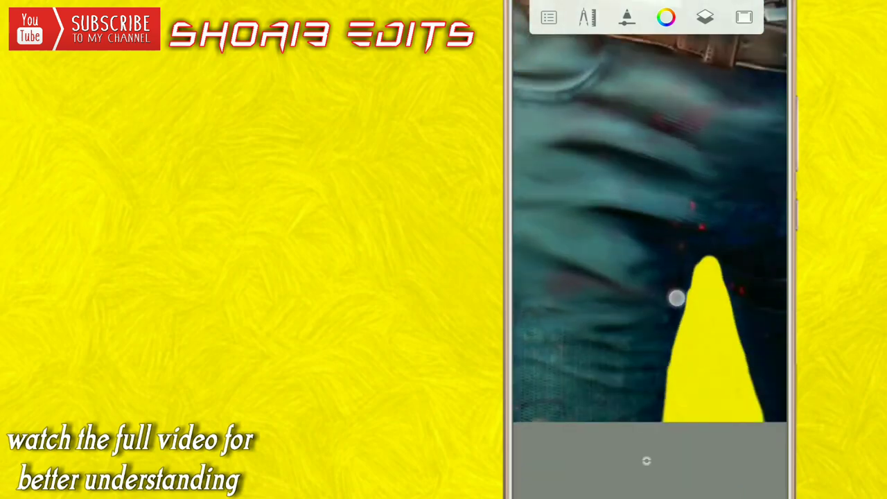
{"action": "mouse_move", "coordinate": [723, 240]}
{"action": "left_mouse_down"}
{"action": "mouse_move", "coordinate": [686, 259]}
{"action": "mouse_move", "coordinate": [658, 220]}
{"action": "left_mouse_up"}
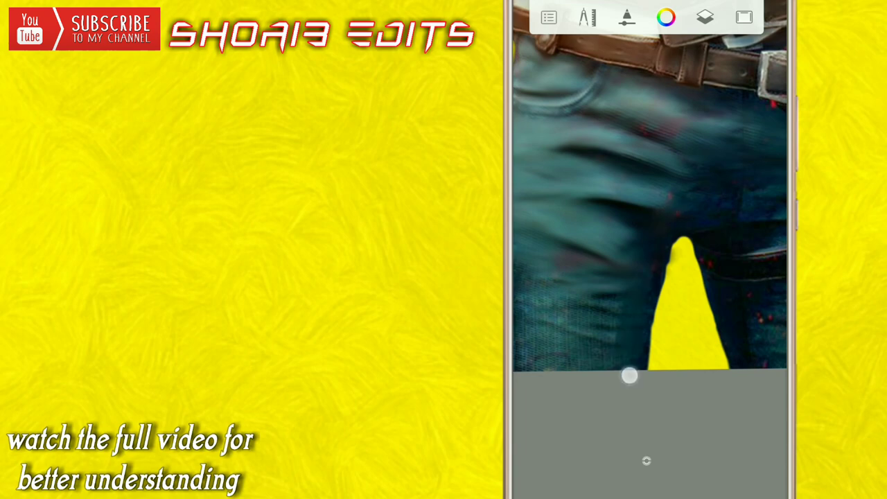
{"action": "mouse_move", "coordinate": [629, 376]}
{"action": "left_mouse_down"}
{"action": "mouse_move", "coordinate": [641, 257]}
{"action": "mouse_move", "coordinate": [663, 270]}
{"action": "mouse_move", "coordinate": [674, 216]}
{"action": "mouse_move", "coordinate": [712, 135]}
{"action": "mouse_move", "coordinate": [559, 247]}
{"action": "left_mouse_up"}
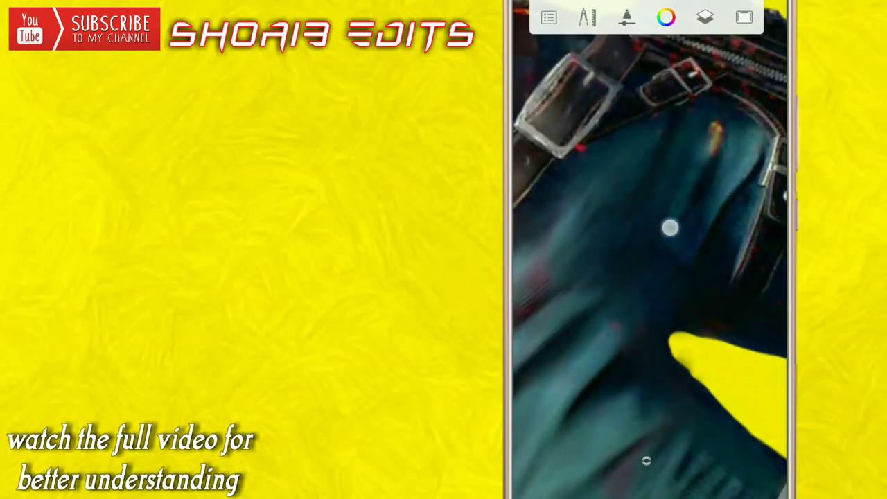
{"action": "mouse_move", "coordinate": [669, 228]}
{"action": "left_mouse_down"}
{"action": "mouse_move", "coordinate": [659, 257]}
{"action": "mouse_move", "coordinate": [560, 234]}
{"action": "mouse_move", "coordinate": [554, 185]}
{"action": "mouse_move", "coordinate": [673, 293]}
{"action": "mouse_move", "coordinate": [555, 299]}
{"action": "left_mouse_up"}
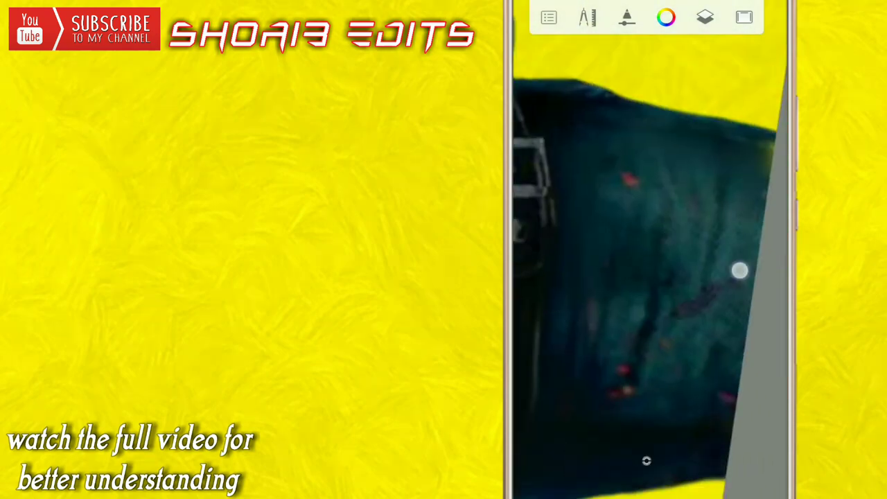
{"action": "left_click_drag", "start_coordinate": [739, 270], "coordinate": [718, 219]}
{"action": "left_click_drag", "start_coordinate": [662, 361], "coordinate": [641, 318]}
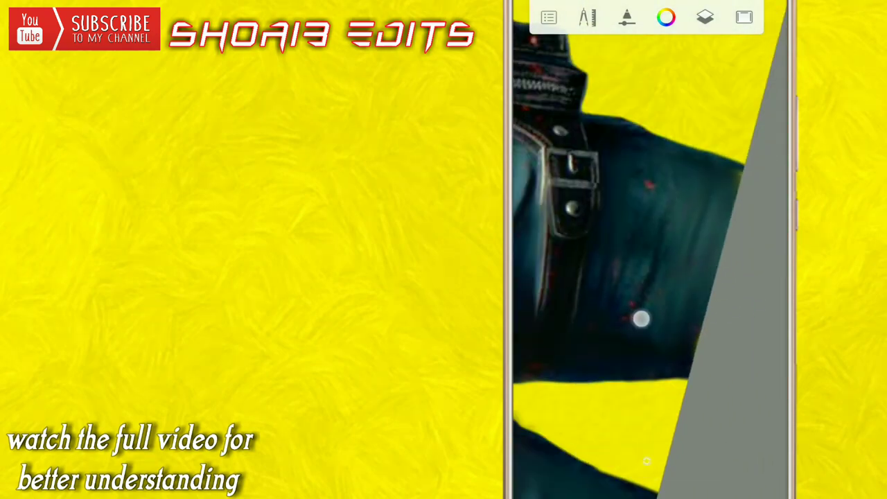
{"action": "mouse_move", "coordinate": [647, 164]}
{"action": "left_mouse_down"}
{"action": "mouse_move", "coordinate": [730, 136]}
{"action": "mouse_move", "coordinate": [630, 247]}
{"action": "mouse_move", "coordinate": [721, 242]}
{"action": "mouse_move", "coordinate": [644, 188]}
{"action": "mouse_move", "coordinate": [638, 321]}
{"action": "mouse_move", "coordinate": [718, 417]}
{"action": "left_mouse_up"}
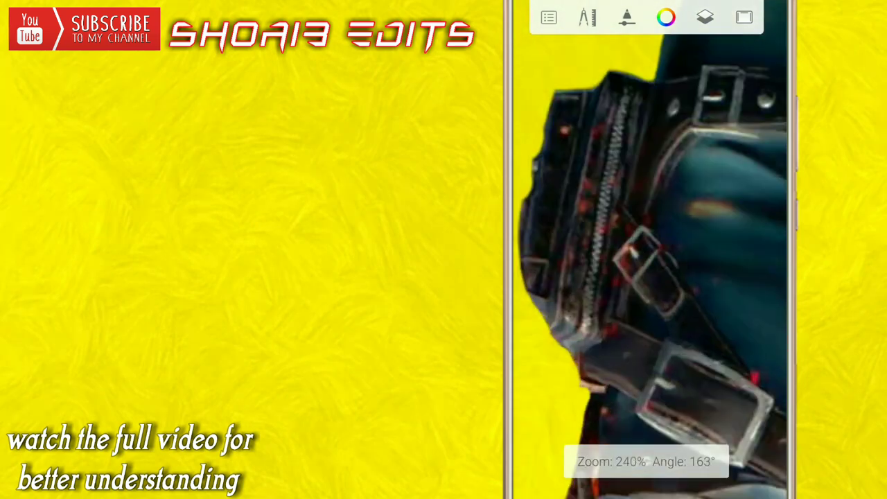
{"action": "left_click_drag", "start_coordinate": [580, 249], "coordinate": [581, 333]}
Smudge the jeans pocket, rotating the canvas to reach it.
{"action": "mouse_move", "coordinate": [592, 406]}
{"action": "left_mouse_down"}
{"action": "mouse_move", "coordinate": [747, 232]}
{"action": "mouse_move", "coordinate": [574, 234]}
{"action": "mouse_move", "coordinate": [636, 262]}
{"action": "left_mouse_up"}
{"action": "mouse_move", "coordinate": [715, 168]}
{"action": "left_mouse_down"}
{"action": "mouse_move", "coordinate": [709, 224]}
{"action": "mouse_move", "coordinate": [665, 147]}
{"action": "left_mouse_up"}
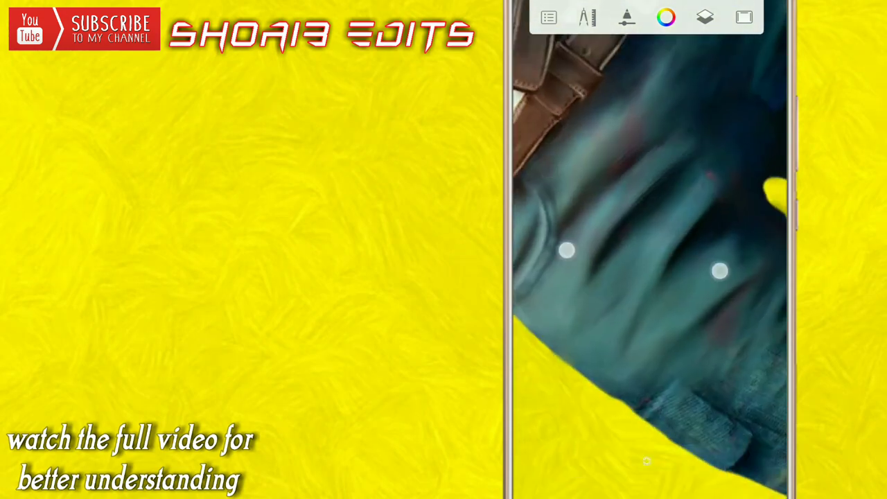
{"action": "mouse_move", "coordinate": [568, 247]}
{"action": "left_mouse_down"}
{"action": "mouse_move", "coordinate": [544, 198]}
{"action": "mouse_move", "coordinate": [548, 184]}
{"action": "mouse_move", "coordinate": [580, 212]}
{"action": "mouse_move", "coordinate": [658, 182]}
{"action": "left_mouse_up"}
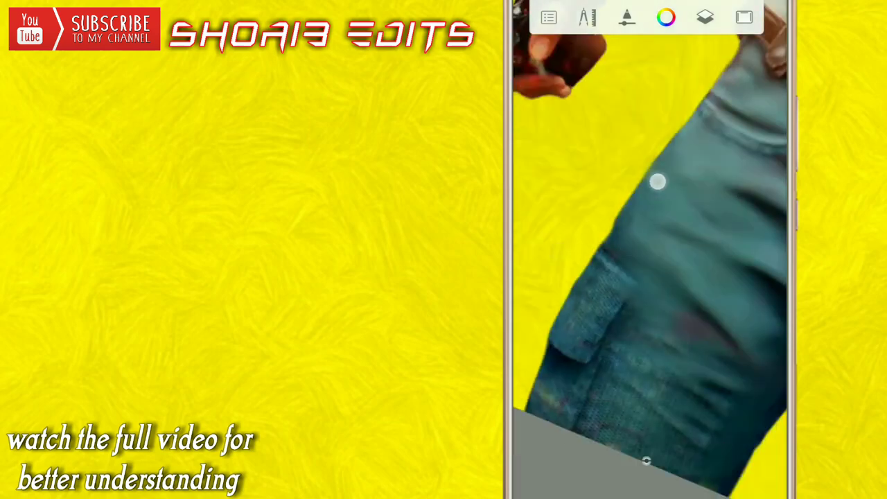
{"action": "mouse_move", "coordinate": [646, 252]}
{"action": "left_mouse_down"}
{"action": "mouse_move", "coordinate": [632, 224]}
{"action": "mouse_move", "coordinate": [681, 267]}
{"action": "left_mouse_up"}
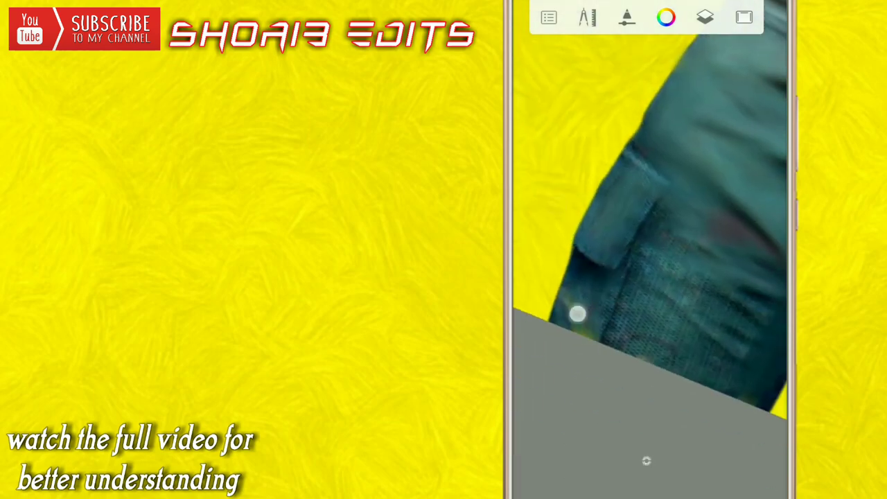
{"action": "mouse_move", "coordinate": [607, 400]}
{"action": "left_mouse_down"}
{"action": "mouse_move", "coordinate": [663, 148]}
{"action": "mouse_move", "coordinate": [602, 312]}
{"action": "mouse_move", "coordinate": [642, 269]}
{"action": "left_mouse_up"}
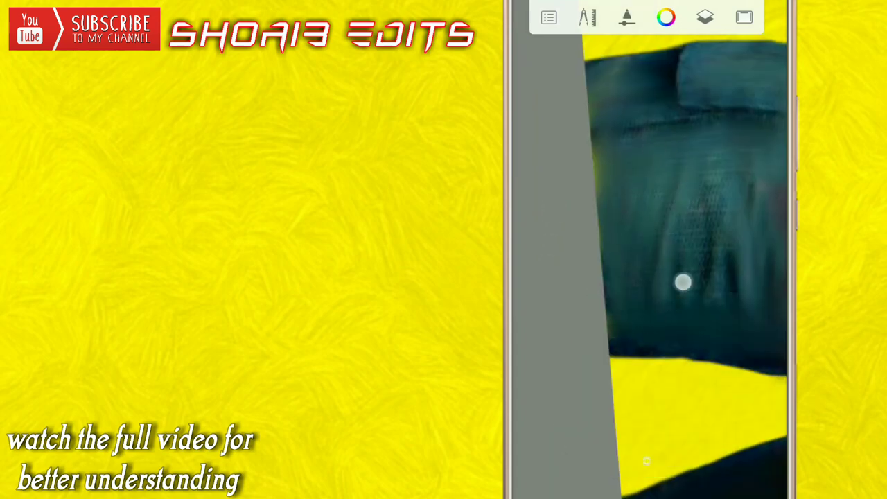
{"action": "mouse_move", "coordinate": [723, 219]}
{"action": "left_mouse_down"}
{"action": "mouse_move", "coordinate": [564, 196]}
{"action": "mouse_move", "coordinate": [650, 304]}
{"action": "left_mouse_up"}
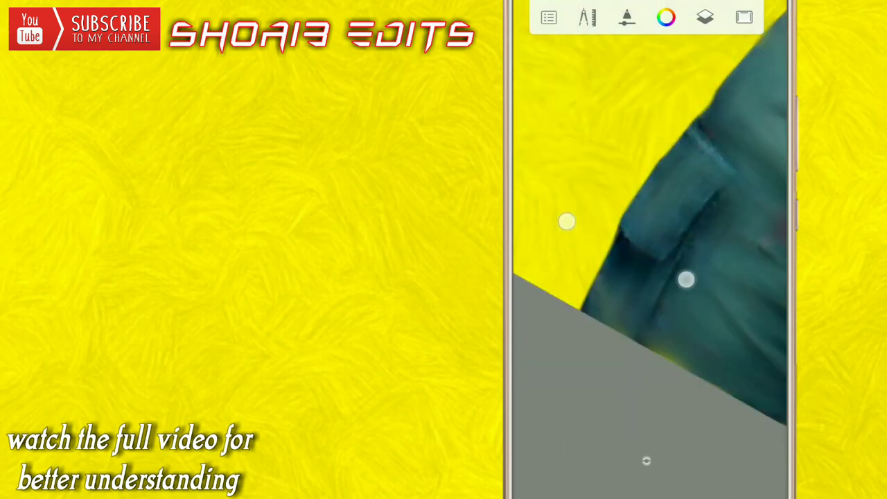
{"action": "left_click_drag", "start_coordinate": [686, 279], "coordinate": [669, 238]}
{"action": "mouse_move", "coordinate": [648, 278]}
{"action": "left_mouse_down"}
{"action": "mouse_move", "coordinate": [750, 317]}
{"action": "mouse_move", "coordinate": [535, 191]}
{"action": "left_mouse_up"}
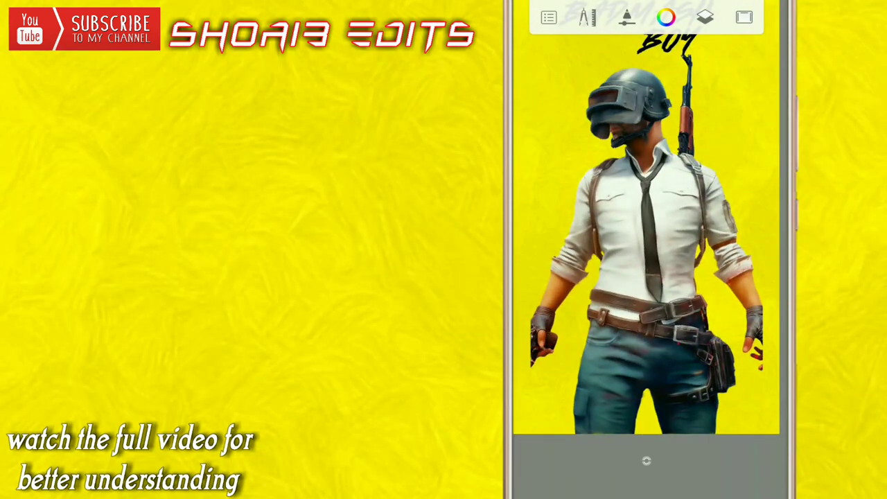
Smudge the tie and belt area into soft strokes.
{"action": "left_click_drag", "start_coordinate": [665, 242], "coordinate": [742, 342]}
{"action": "left_click", "coordinate": [647, 461]}
{"action": "left_click", "coordinate": [710, 113]}
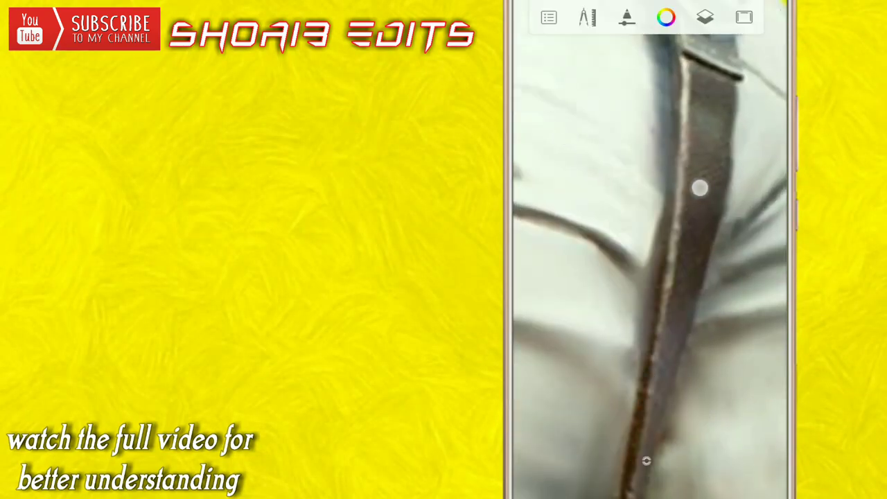
{"action": "left_click_drag", "start_coordinate": [676, 337], "coordinate": [663, 208]}
{"action": "left_click_drag", "start_coordinate": [651, 344], "coordinate": [679, 328]}
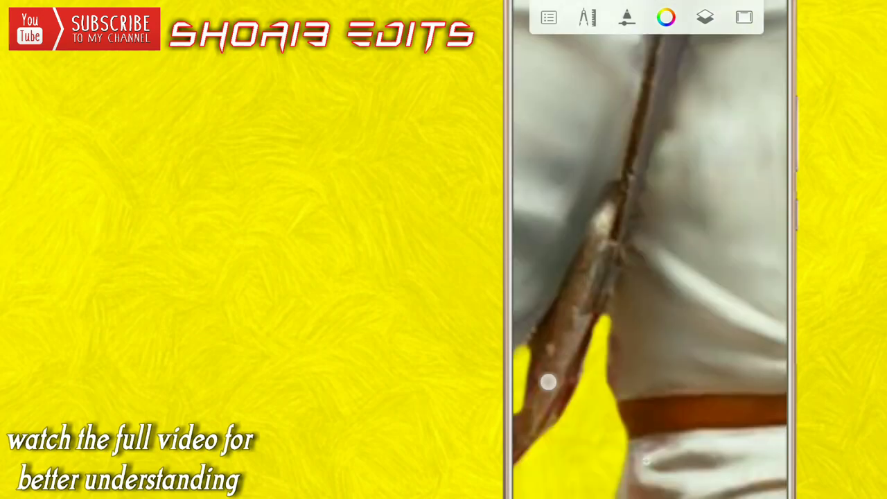
{"action": "left_click_drag", "start_coordinate": [547, 378], "coordinate": [539, 149]}
Smudge the shoulder strap and rifle barrel, then fit the whole poster in view.
{"action": "left_click_drag", "start_coordinate": [615, 325], "coordinate": [673, 157]}
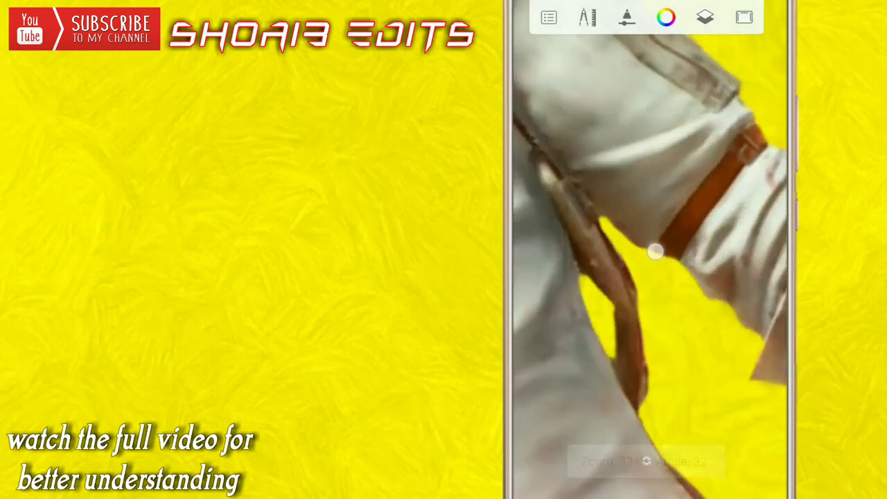
{"action": "mouse_move", "coordinate": [568, 444]}
{"action": "left_mouse_down"}
{"action": "mouse_move", "coordinate": [665, 368]}
{"action": "mouse_move", "coordinate": [693, 158]}
{"action": "mouse_move", "coordinate": [720, 271]}
{"action": "left_mouse_up"}
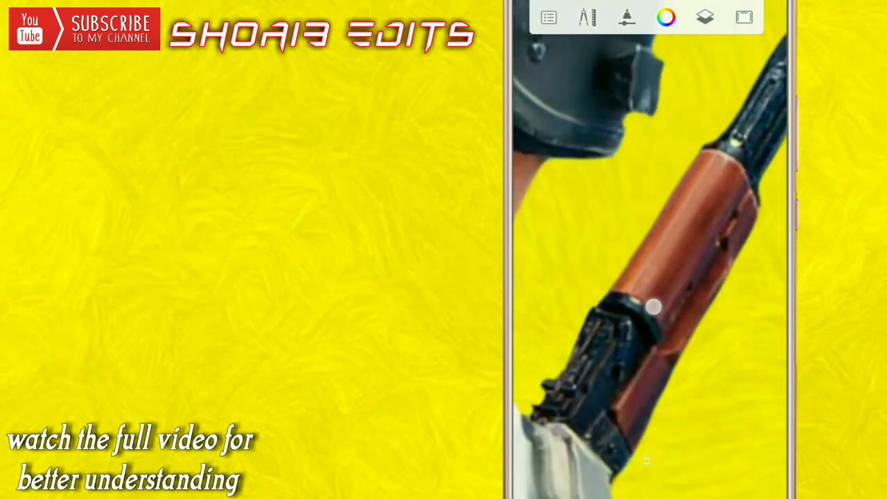
{"action": "mouse_move", "coordinate": [654, 307]}
{"action": "left_mouse_down"}
{"action": "mouse_move", "coordinate": [706, 273]}
{"action": "mouse_move", "coordinate": [676, 243]}
{"action": "left_mouse_up"}
{"action": "left_click_drag", "start_coordinate": [699, 143], "coordinate": [646, 330]}
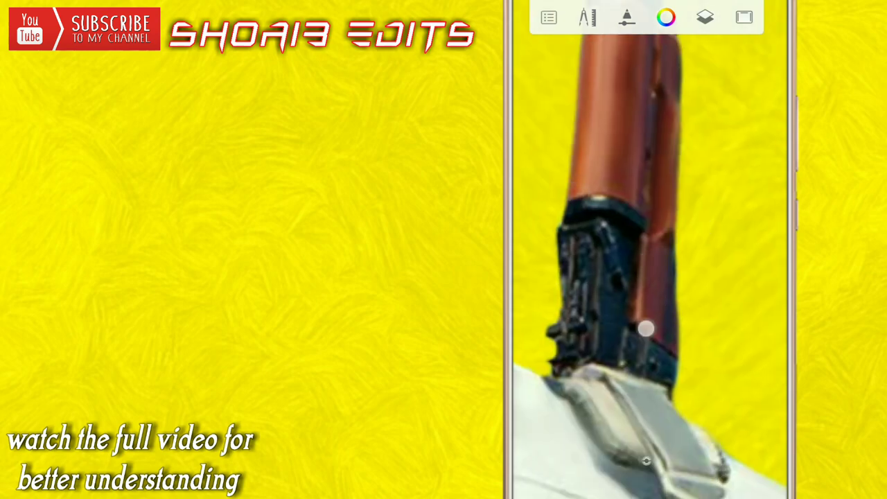
{"action": "left_click_drag", "start_coordinate": [703, 249], "coordinate": [645, 127]}
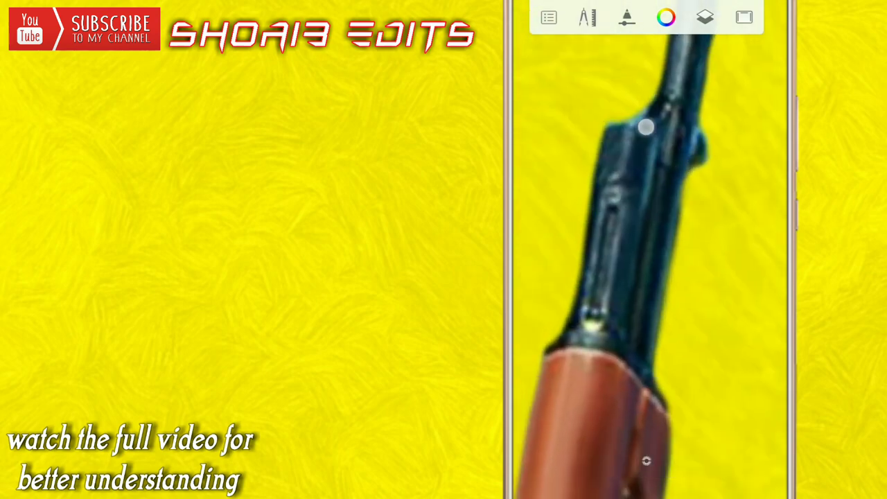
{"action": "mouse_move", "coordinate": [624, 345]}
{"action": "left_mouse_down"}
{"action": "mouse_move", "coordinate": [656, 238]}
{"action": "mouse_move", "coordinate": [715, 214]}
{"action": "mouse_move", "coordinate": [672, 150]}
{"action": "left_mouse_up"}
{"action": "mouse_move", "coordinate": [711, 203]}
{"action": "left_mouse_down"}
{"action": "mouse_move", "coordinate": [713, 258]}
{"action": "mouse_move", "coordinate": [652, 292]}
{"action": "mouse_move", "coordinate": [550, 185]}
{"action": "left_mouse_up"}
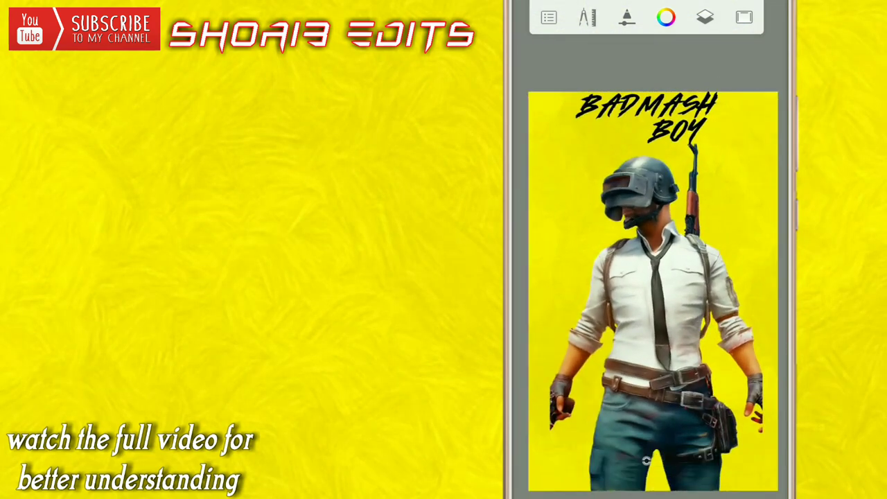
Set the paint colour to black by dragging lightness to 0.
{"action": "left_click", "coordinate": [645, 284]}
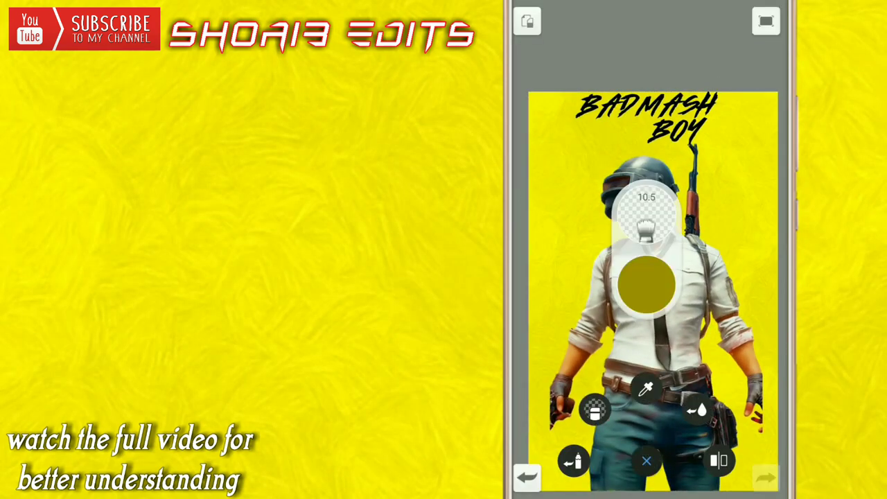
{"action": "left_click", "coordinate": [646, 284]}
{"action": "left_click_drag", "start_coordinate": [619, 278], "coordinate": [575, 279]}
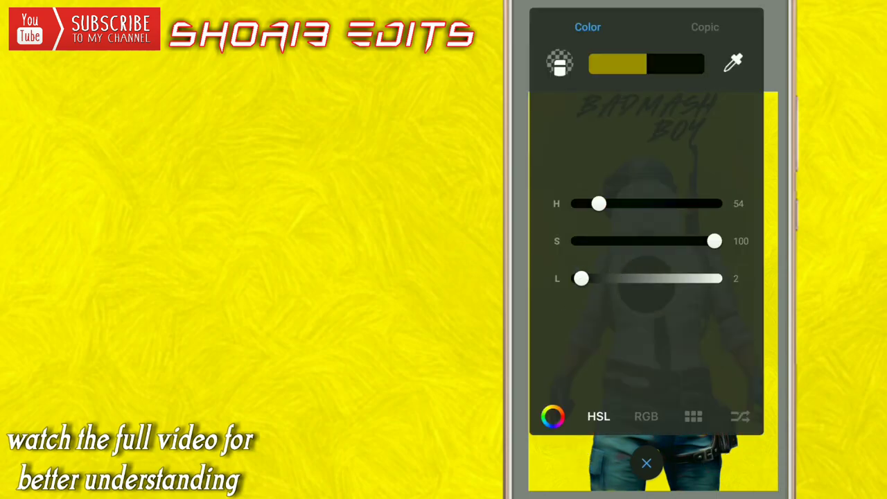
{"action": "left_click", "coordinate": [646, 457]}
Switch to the Hard Airbrush and add a new empty layer on top.
{"action": "left_click", "coordinate": [646, 222]}
{"action": "scroll", "coordinate": [646, 278], "scroll_direction": "up", "scroll_amount": 5}
{"action": "scroll", "coordinate": [646, 277], "scroll_direction": "up", "scroll_amount": 5}
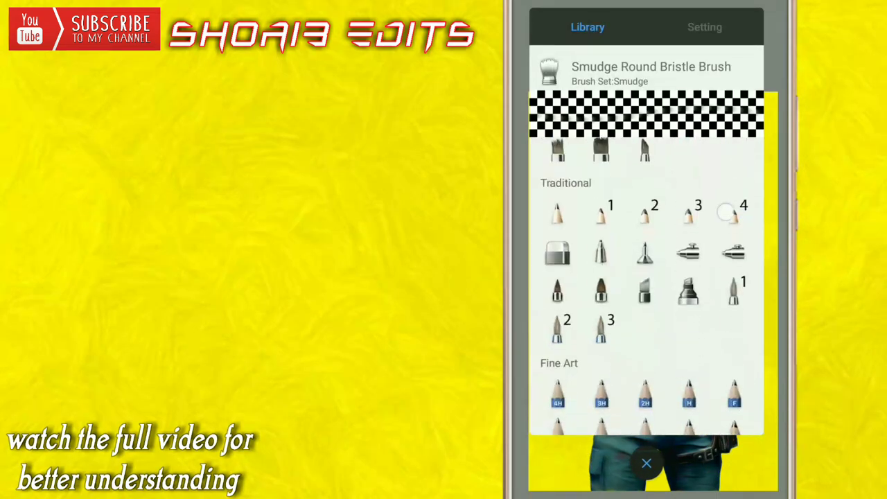
{"action": "scroll", "coordinate": [646, 278], "scroll_direction": "up", "scroll_amount": 2}
{"action": "left_click", "coordinate": [734, 329]}
{"action": "left_click", "coordinate": [646, 462]}
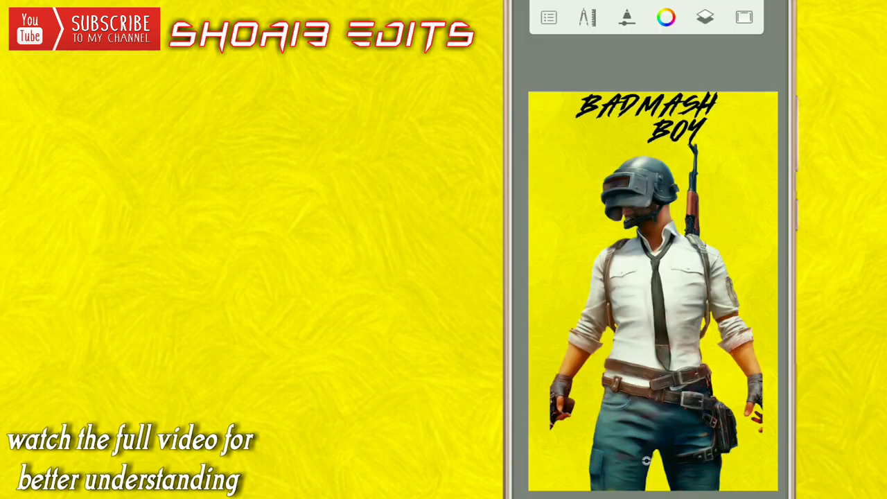
{"action": "left_click", "coordinate": [705, 17]}
{"action": "left_click", "coordinate": [752, 111]}
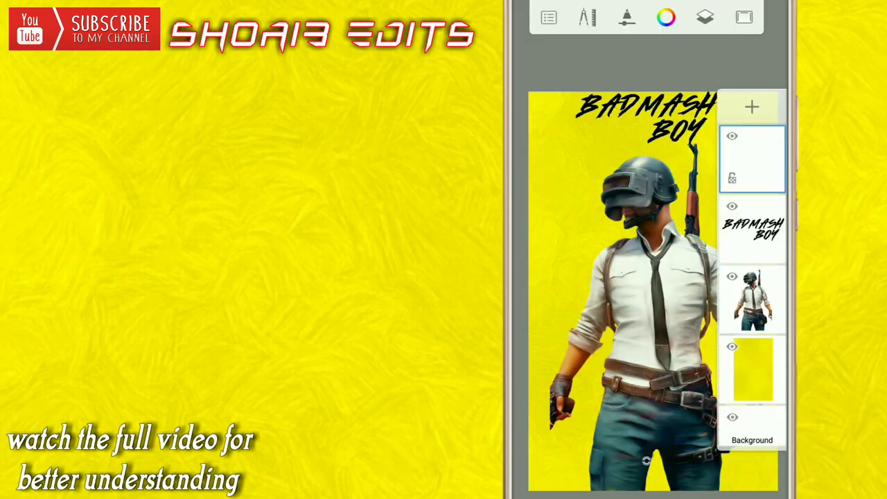
Shrink the brush to about 12 and draw black fold lines on the shirt.
{"action": "left_click", "coordinate": [705, 18]}
{"action": "mouse_move", "coordinate": [645, 278]}
{"action": "left_mouse_down"}
{"action": "mouse_move", "coordinate": [678, 228]}
{"action": "mouse_move", "coordinate": [676, 447]}
{"action": "left_mouse_up"}
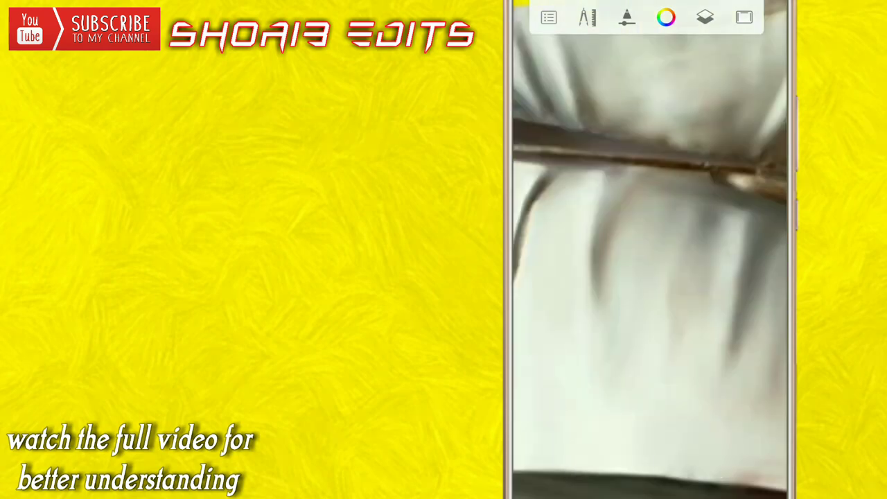
{"action": "left_click_drag", "start_coordinate": [589, 262], "coordinate": [540, 295]}
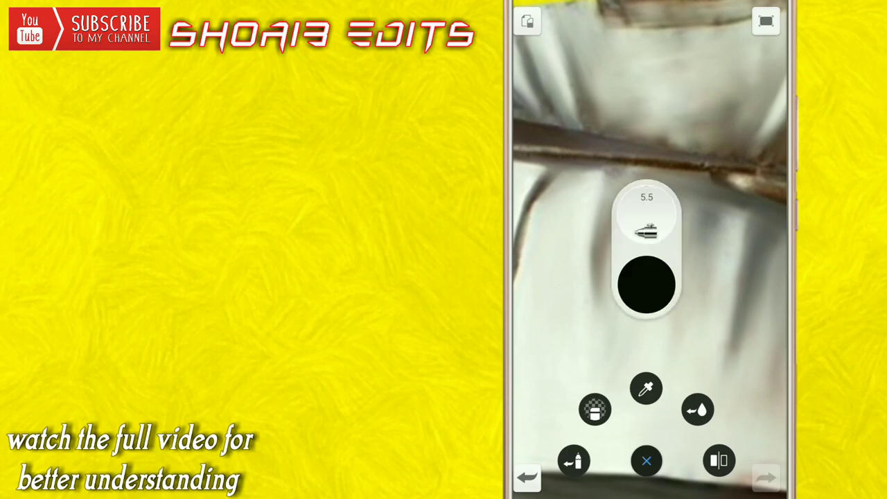
{"action": "left_click", "coordinate": [528, 476]}
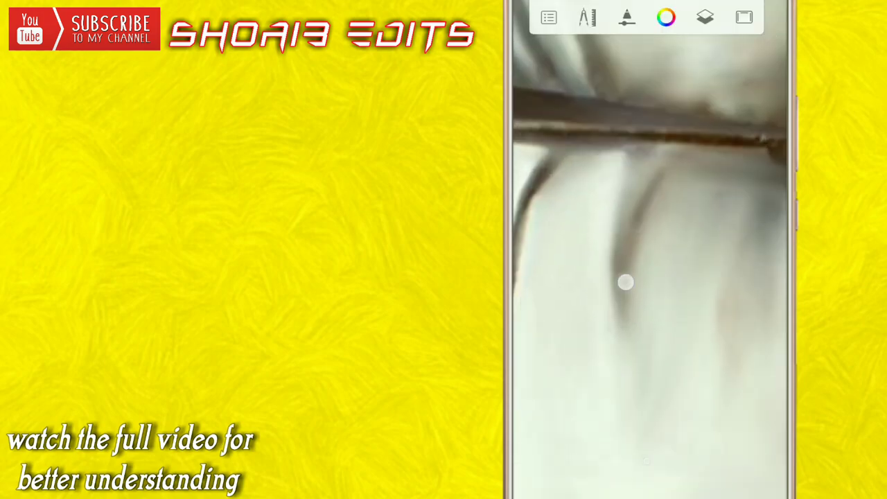
{"action": "mouse_move", "coordinate": [626, 284]}
{"action": "left_mouse_down"}
{"action": "mouse_move", "coordinate": [608, 365]}
{"action": "mouse_move", "coordinate": [616, 265]}
{"action": "left_mouse_up"}
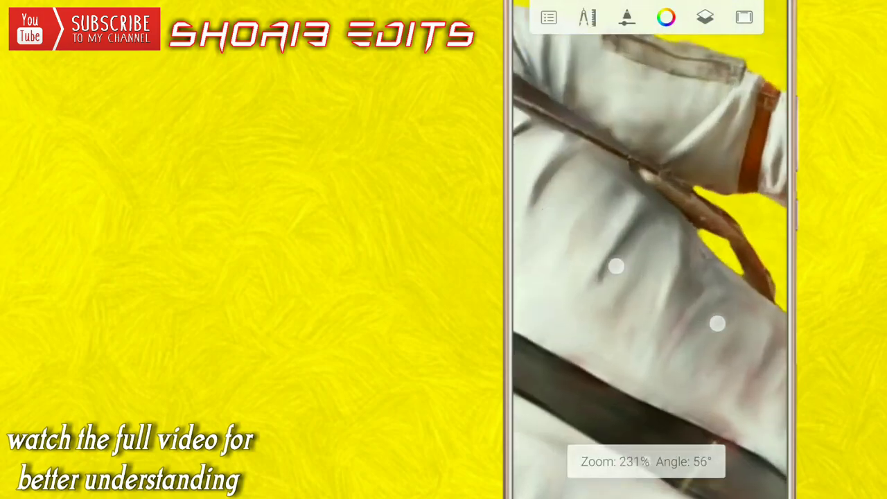
{"action": "mouse_move", "coordinate": [745, 287]}
{"action": "left_mouse_down"}
{"action": "mouse_move", "coordinate": [655, 260]}
{"action": "mouse_move", "coordinate": [572, 278]}
{"action": "mouse_move", "coordinate": [728, 172]}
{"action": "left_mouse_up"}
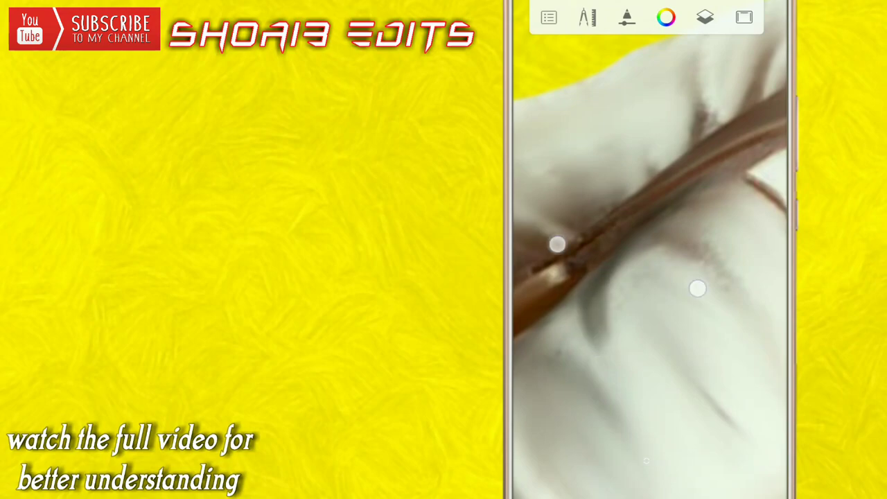
{"action": "left_click_drag", "start_coordinate": [697, 288], "coordinate": [687, 258]}
{"action": "mouse_move", "coordinate": [680, 370]}
{"action": "left_mouse_down"}
{"action": "mouse_move", "coordinate": [622, 291]}
{"action": "mouse_move", "coordinate": [680, 264]}
{"action": "mouse_move", "coordinate": [669, 281]}
{"action": "mouse_move", "coordinate": [702, 267]}
{"action": "mouse_move", "coordinate": [646, 305]}
{"action": "mouse_move", "coordinate": [653, 356]}
{"action": "mouse_move", "coordinate": [692, 290]}
{"action": "mouse_move", "coordinate": [756, 220]}
{"action": "mouse_move", "coordinate": [661, 311]}
{"action": "mouse_move", "coordinate": [701, 268]}
{"action": "mouse_move", "coordinate": [737, 253]}
{"action": "mouse_move", "coordinate": [703, 208]}
{"action": "mouse_move", "coordinate": [678, 235]}
{"action": "mouse_move", "coordinate": [699, 208]}
{"action": "left_mouse_up"}
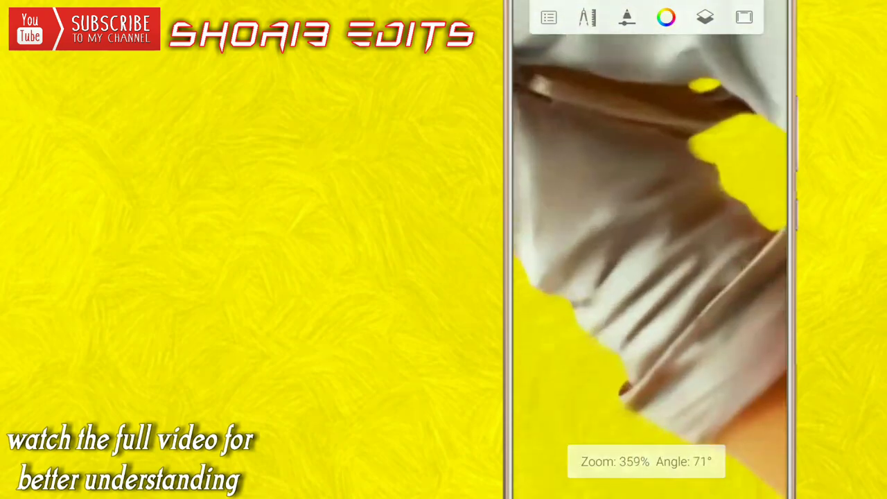
{"action": "mouse_move", "coordinate": [712, 260]}
{"action": "left_mouse_down"}
{"action": "mouse_move", "coordinate": [545, 221]}
{"action": "mouse_move", "coordinate": [691, 228]}
{"action": "mouse_move", "coordinate": [717, 182]}
{"action": "mouse_move", "coordinate": [687, 226]}
{"action": "left_mouse_up"}
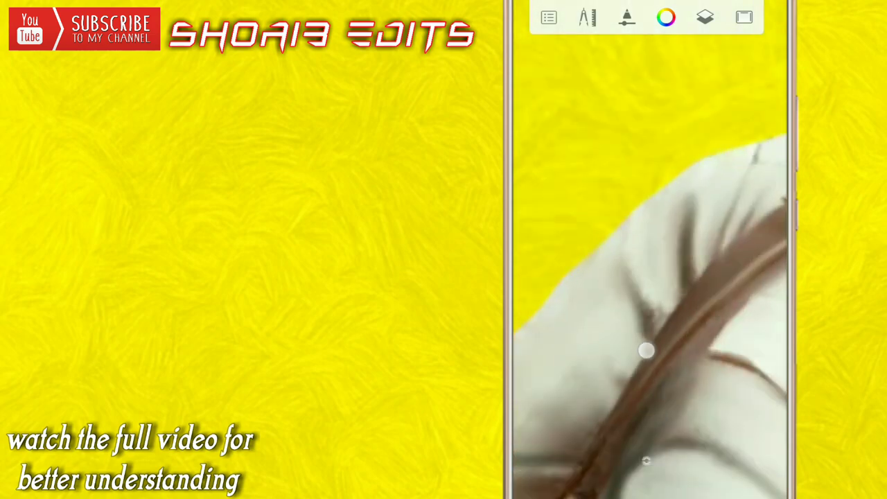
{"action": "left_click_drag", "start_coordinate": [646, 351], "coordinate": [665, 291]}
Reduce the brush to 3.4 and trace fine lines along the shirt and strap.
{"action": "left_click", "coordinate": [646, 460]}
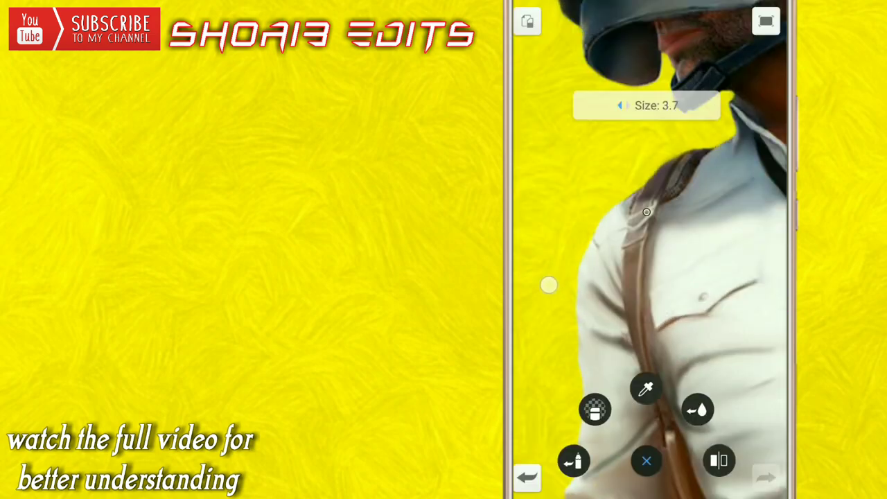
{"action": "left_click_drag", "start_coordinate": [548, 284], "coordinate": [646, 461]}
{"action": "left_click_drag", "start_coordinate": [557, 249], "coordinate": [665, 249]}
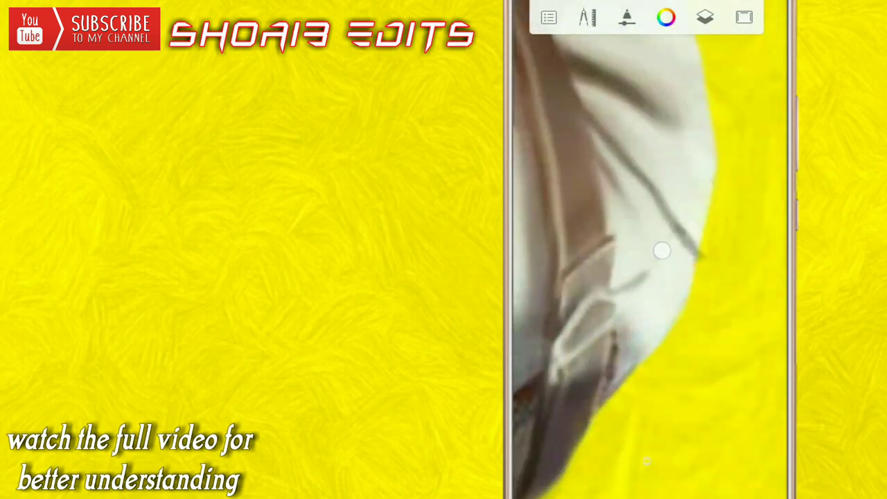
{"action": "left_click", "coordinate": [646, 461]}
{"action": "mouse_move", "coordinate": [589, 291]}
{"action": "left_mouse_down"}
{"action": "mouse_move", "coordinate": [624, 208]}
{"action": "mouse_move", "coordinate": [614, 243]}
{"action": "left_mouse_up"}
{"action": "left_click_drag", "start_coordinate": [554, 253], "coordinate": [682, 268]}
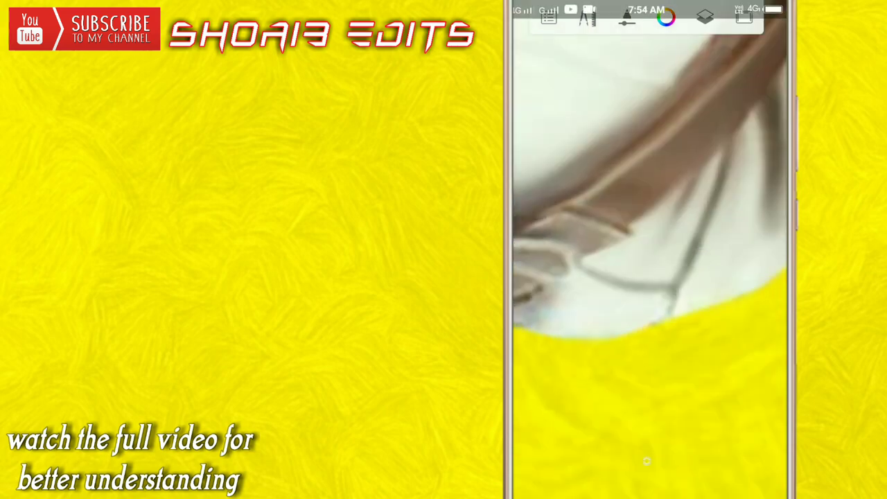
{"action": "mouse_move", "coordinate": [739, 299]}
{"action": "left_mouse_down"}
{"action": "mouse_move", "coordinate": [652, 271]}
{"action": "mouse_move", "coordinate": [623, 208]}
{"action": "left_mouse_up"}
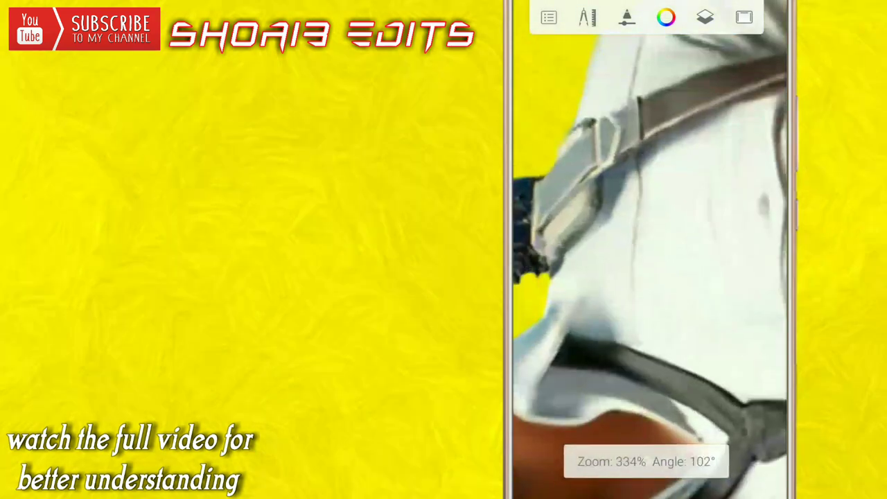
{"action": "left_click_drag", "start_coordinate": [707, 210], "coordinate": [686, 139]}
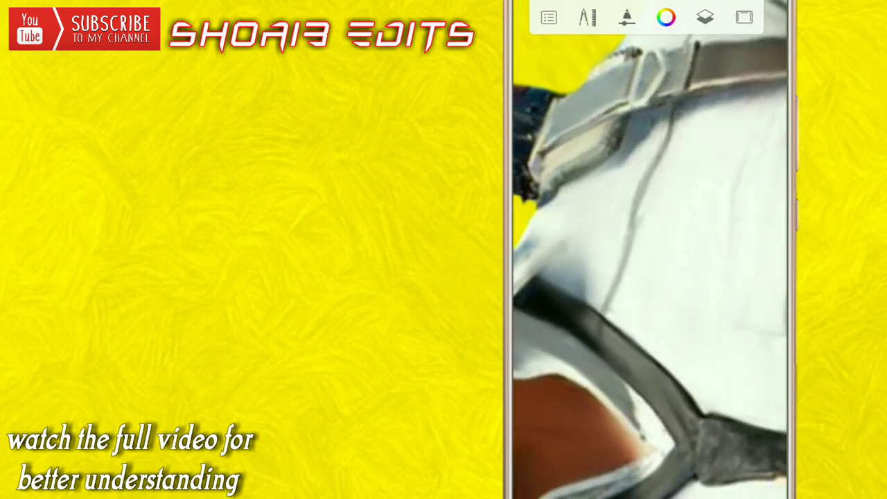
{"action": "mouse_move", "coordinate": [651, 277]}
{"action": "left_mouse_down"}
{"action": "mouse_move", "coordinate": [547, 287]}
{"action": "mouse_move", "coordinate": [594, 307]}
{"action": "mouse_move", "coordinate": [612, 279]}
{"action": "mouse_move", "coordinate": [582, 304]}
{"action": "mouse_move", "coordinate": [580, 282]}
{"action": "mouse_move", "coordinate": [674, 163]}
{"action": "mouse_move", "coordinate": [614, 248]}
{"action": "mouse_move", "coordinate": [624, 337]}
{"action": "mouse_move", "coordinate": [675, 201]}
{"action": "mouse_move", "coordinate": [733, 313]}
{"action": "mouse_move", "coordinate": [697, 341]}
{"action": "mouse_move", "coordinate": [715, 322]}
{"action": "mouse_move", "coordinate": [748, 236]}
{"action": "left_mouse_up"}
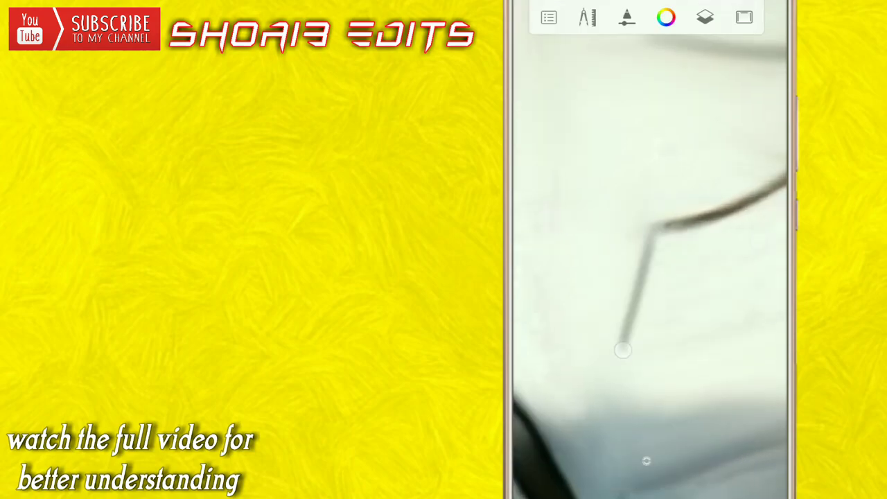
Zoom and rotate to inspect the painted belt and jeans up close.
{"action": "mouse_move", "coordinate": [622, 352]}
{"action": "left_mouse_down"}
{"action": "mouse_move", "coordinate": [651, 277]}
{"action": "mouse_move", "coordinate": [738, 346]}
{"action": "left_mouse_up"}
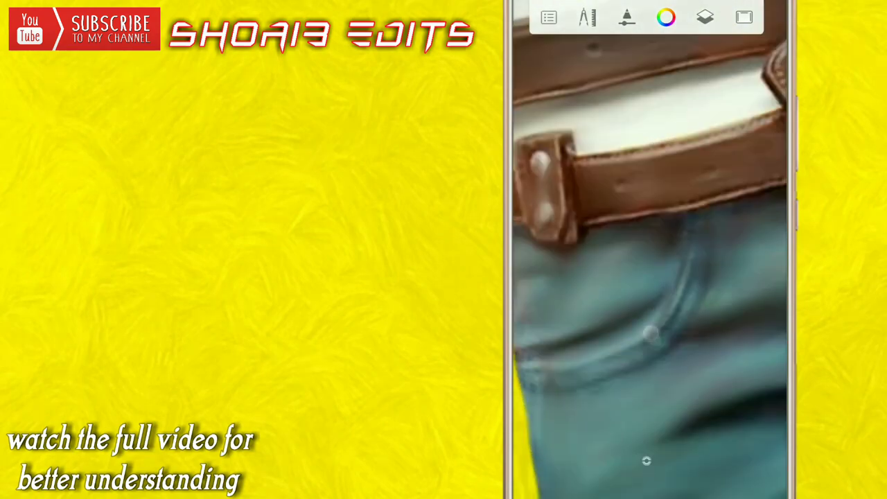
{"action": "left_click_drag", "start_coordinate": [649, 334], "coordinate": [677, 214]}
{"action": "left_click_drag", "start_coordinate": [664, 336], "coordinate": [644, 360]}
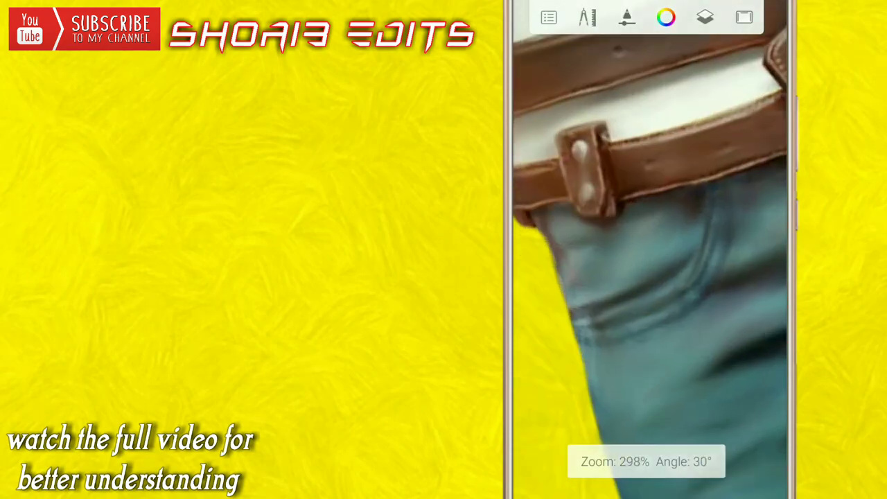
{"action": "left_click", "coordinate": [650, 454]}
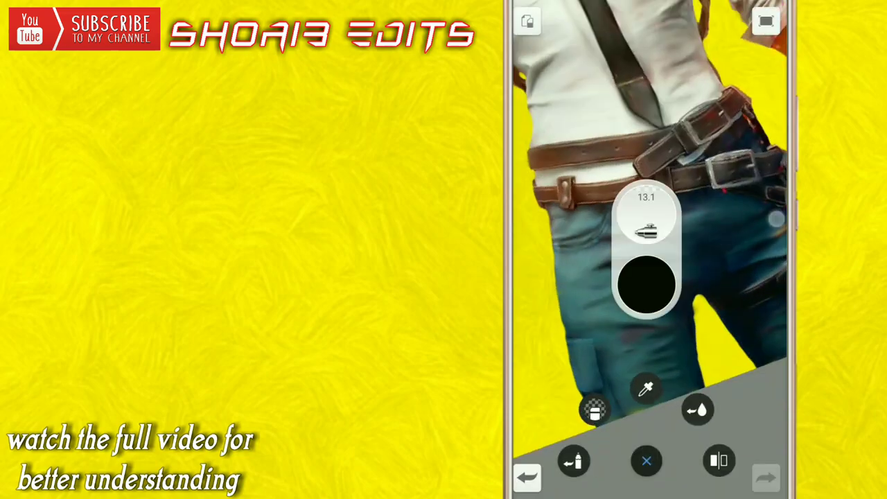
{"action": "left_click_drag", "start_coordinate": [645, 298], "coordinate": [620, 325]}
{"action": "left_click_drag", "start_coordinate": [704, 219], "coordinate": [693, 340]}
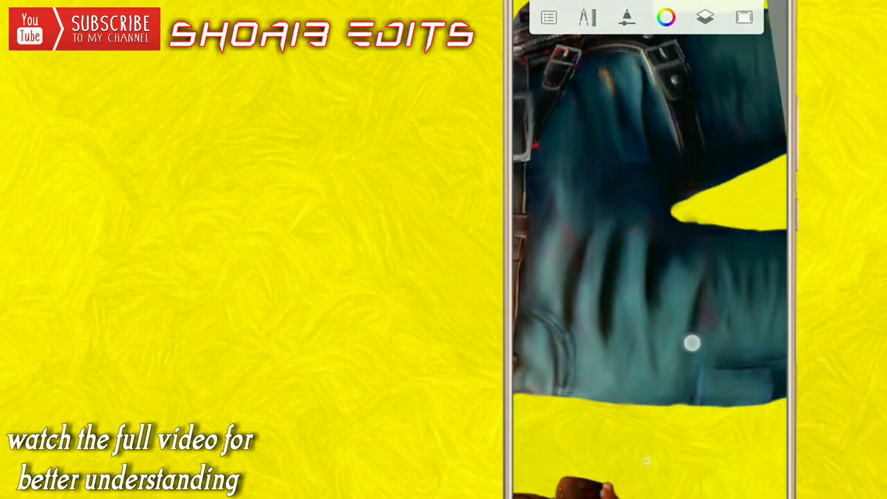
{"action": "left_click_drag", "start_coordinate": [732, 311], "coordinate": [711, 253]}
{"action": "left_click_drag", "start_coordinate": [555, 222], "coordinate": [560, 249]}
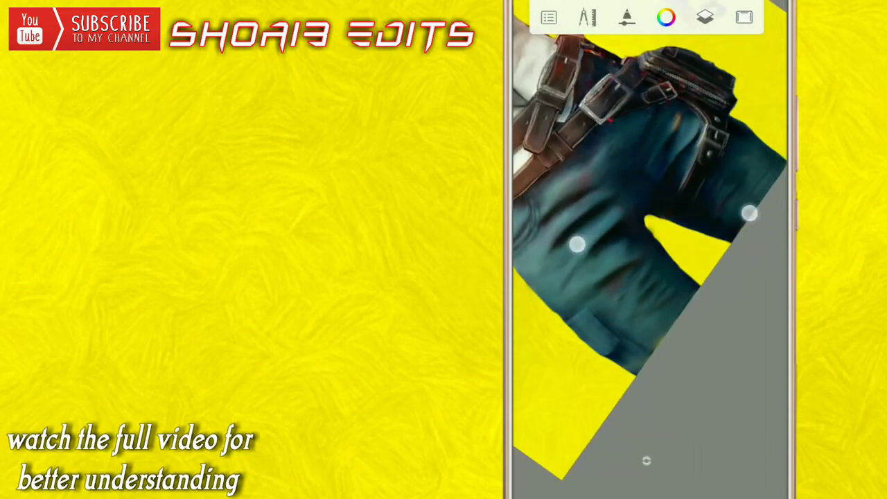
{"action": "left_click_drag", "start_coordinate": [748, 209], "coordinate": [714, 296]}
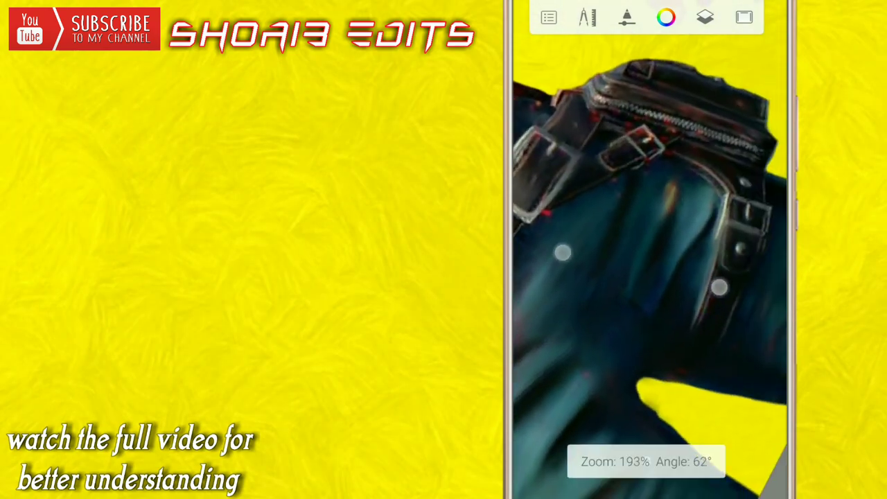
Check the jeans pocket, then zoom out to show the whole poster.
{"action": "left_click_drag", "start_coordinate": [560, 249], "coordinate": [615, 252]}
{"action": "mouse_move", "coordinate": [714, 297]}
{"action": "left_mouse_down"}
{"action": "mouse_move", "coordinate": [686, 299]}
{"action": "mouse_move", "coordinate": [735, 173]}
{"action": "left_mouse_up"}
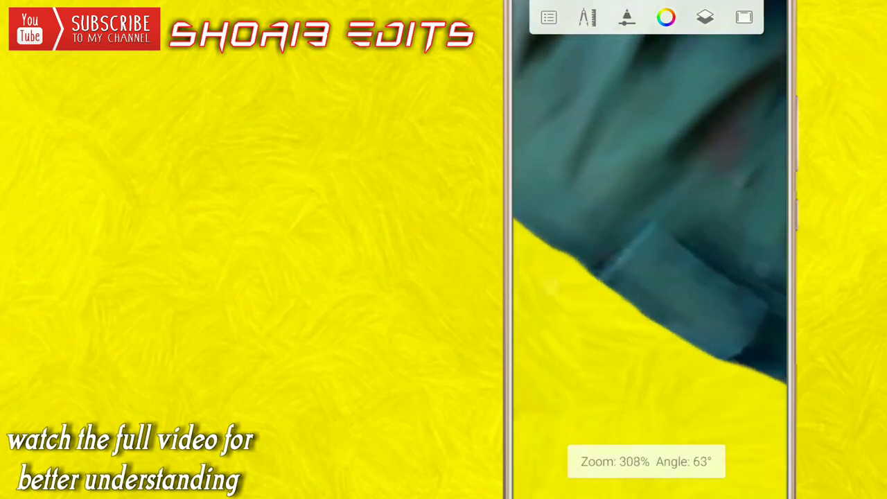
{"action": "left_click", "coordinate": [574, 268]}
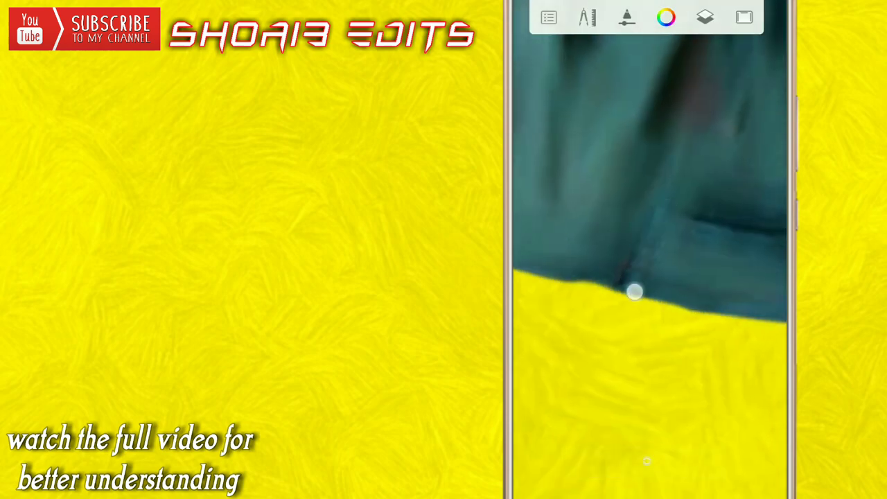
{"action": "left_click_drag", "start_coordinate": [633, 291], "coordinate": [566, 257]}
{"action": "left_click_drag", "start_coordinate": [685, 299], "coordinate": [685, 299]}
{"action": "mouse_move", "coordinate": [647, 228]}
{"action": "left_mouse_down"}
{"action": "mouse_move", "coordinate": [623, 377]}
{"action": "mouse_move", "coordinate": [717, 366]}
{"action": "mouse_move", "coordinate": [644, 353]}
{"action": "left_mouse_up"}
{"action": "mouse_move", "coordinate": [674, 291]}
{"action": "left_mouse_down"}
{"action": "mouse_move", "coordinate": [603, 194]}
{"action": "mouse_move", "coordinate": [541, 181]}
{"action": "mouse_move", "coordinate": [545, 148]}
{"action": "left_mouse_up"}
Merge the BADMASH BOY title layer into the soldier layer and copy the merged layer.
{"action": "left_click", "coordinate": [705, 18]}
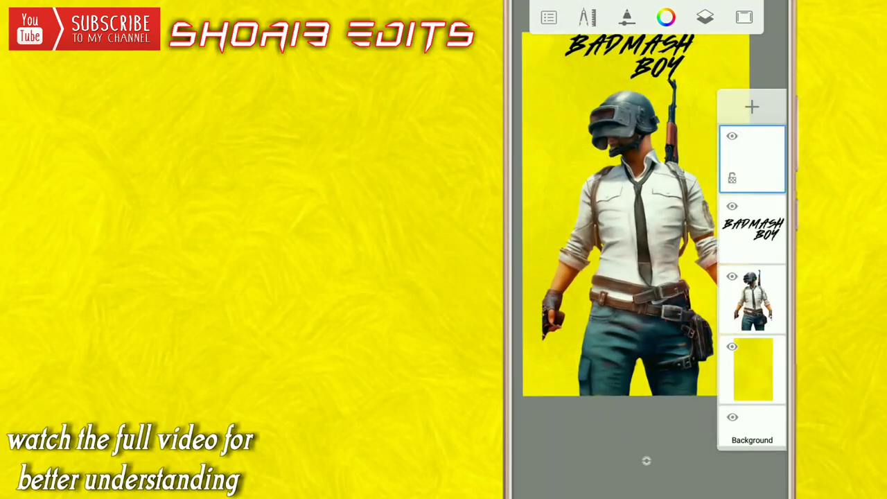
{"action": "left_click", "coordinate": [705, 17]}
{"action": "left_click_drag", "start_coordinate": [704, 176], "coordinate": [727, 247]}
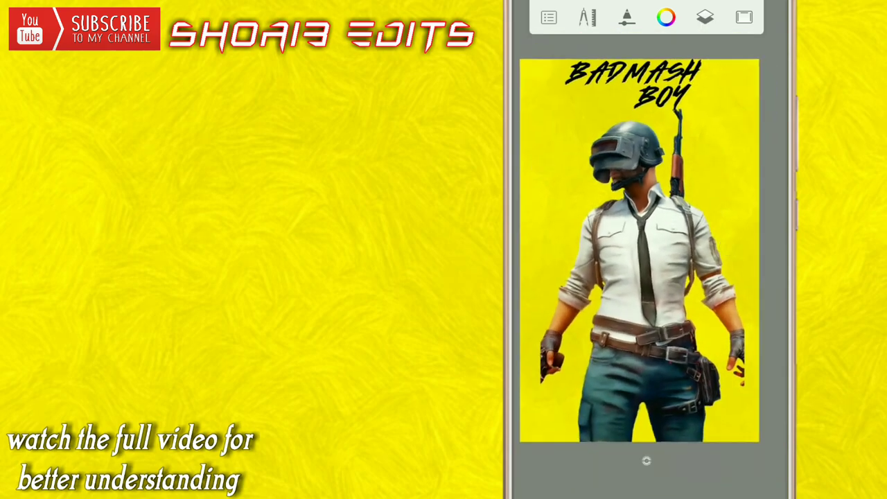
{"action": "left_click", "coordinate": [704, 17]}
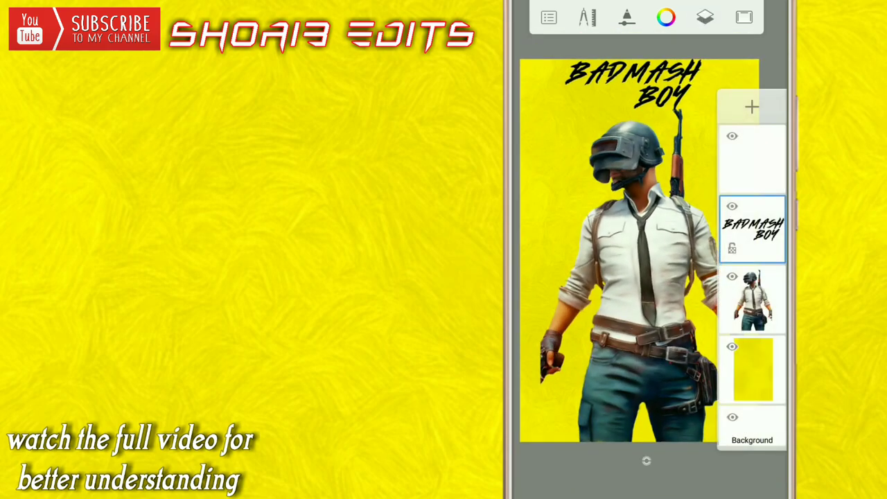
{"action": "left_click", "coordinate": [763, 229]}
{"action": "left_click", "coordinate": [617, 123]}
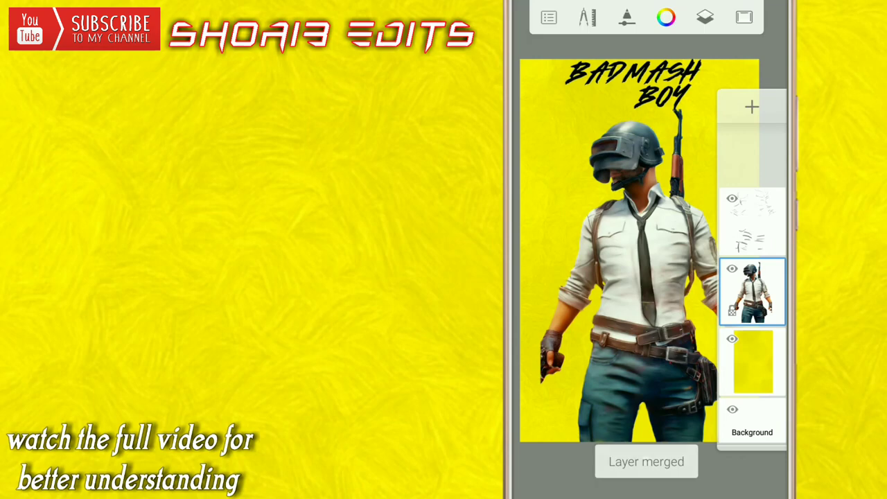
{"action": "left_click", "coordinate": [752, 291]}
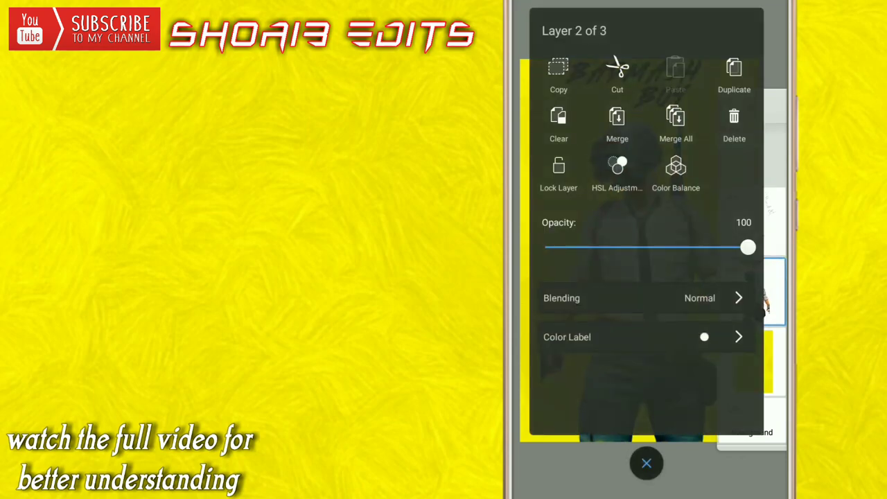
{"action": "left_click", "coordinate": [559, 69]}
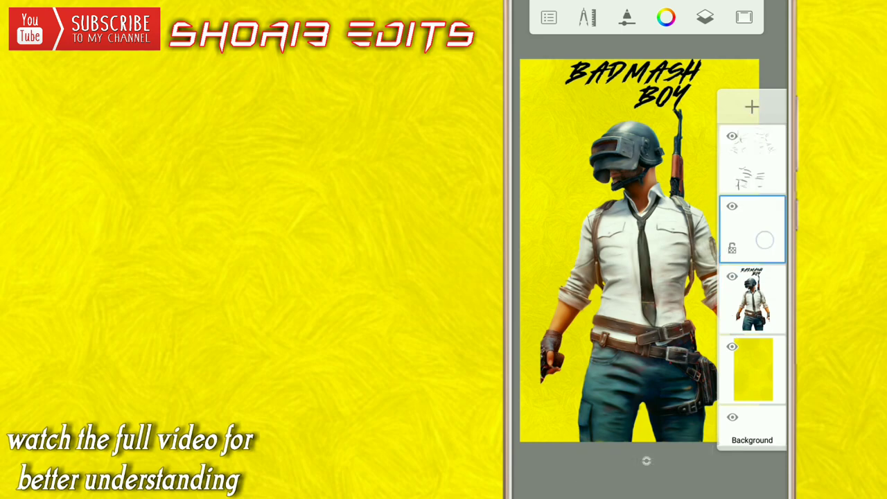
Paste the copied figure into the empty layer below the figure layer.
{"action": "left_click_drag", "start_coordinate": [764, 239], "coordinate": [752, 298]}
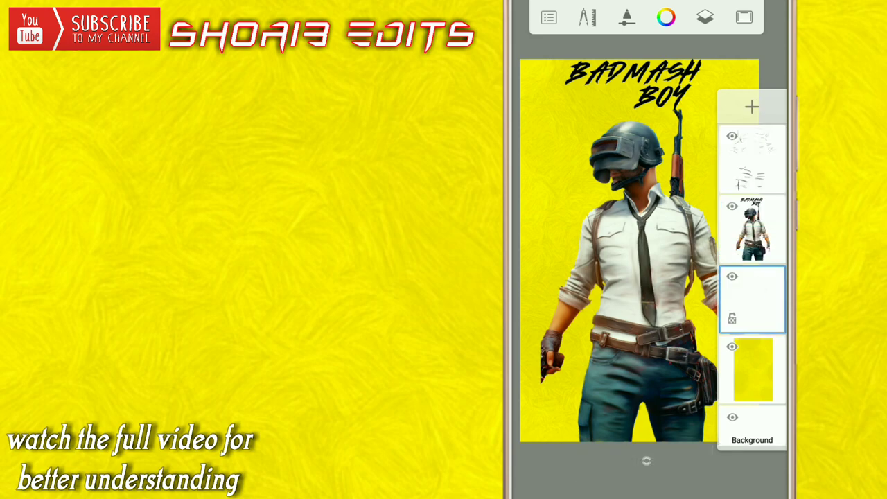
{"action": "left_click", "coordinate": [751, 298]}
{"action": "left_click", "coordinate": [676, 74]}
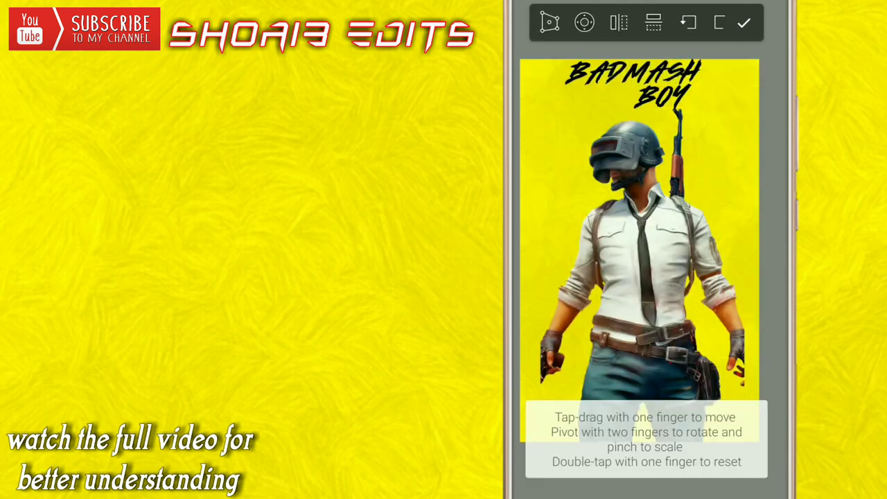
{"action": "left_click", "coordinate": [744, 23]}
Darken the pasted copy to solid black with HSL Adjustment.
{"action": "left_click", "coordinate": [704, 13]}
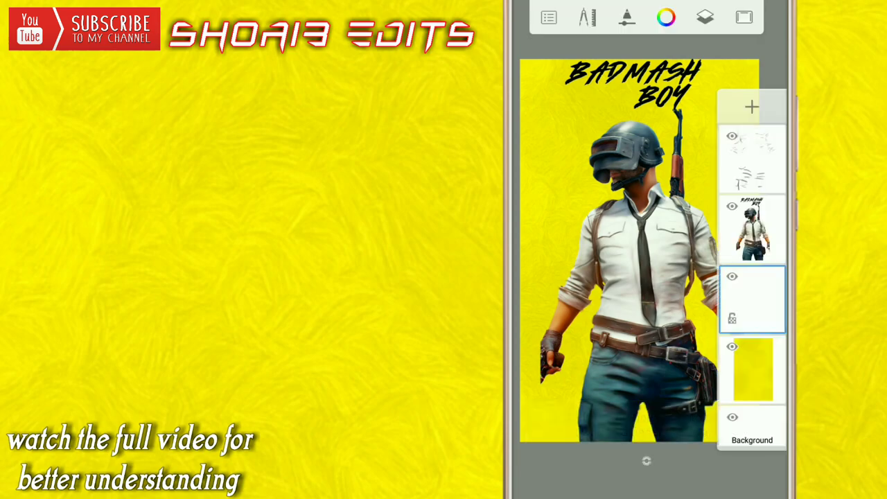
{"action": "left_click", "coordinate": [752, 298]}
{"action": "left_click", "coordinate": [616, 172]}
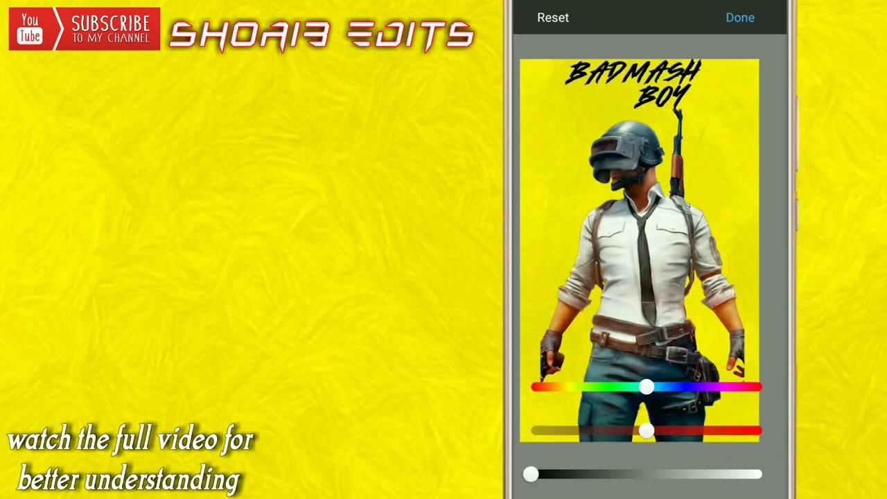
{"action": "left_click", "coordinate": [739, 15]}
Shift the black copy left behind the figure as a shadow.
{"action": "left_click", "coordinate": [587, 17]}
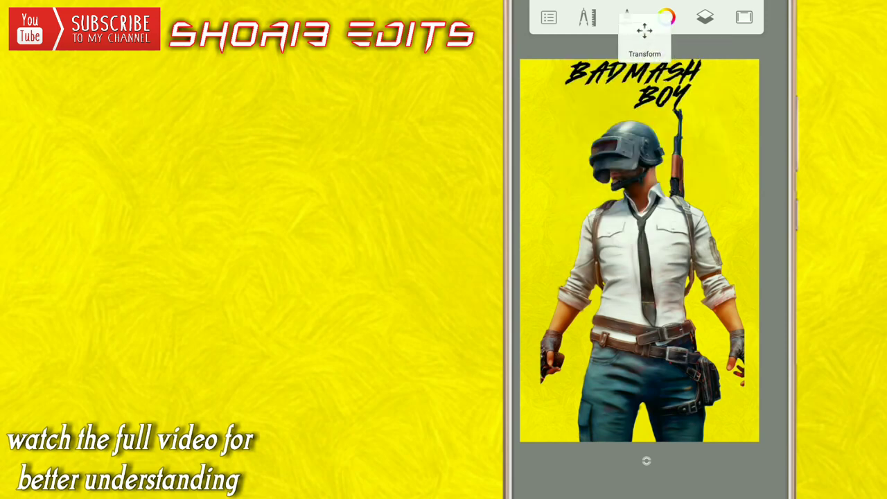
{"action": "left_click", "coordinate": [645, 25]}
{"action": "mouse_move", "coordinate": [683, 294]}
{"action": "left_mouse_down"}
{"action": "mouse_move", "coordinate": [669, 291]}
{"action": "mouse_move", "coordinate": [678, 290]}
{"action": "left_mouse_up"}
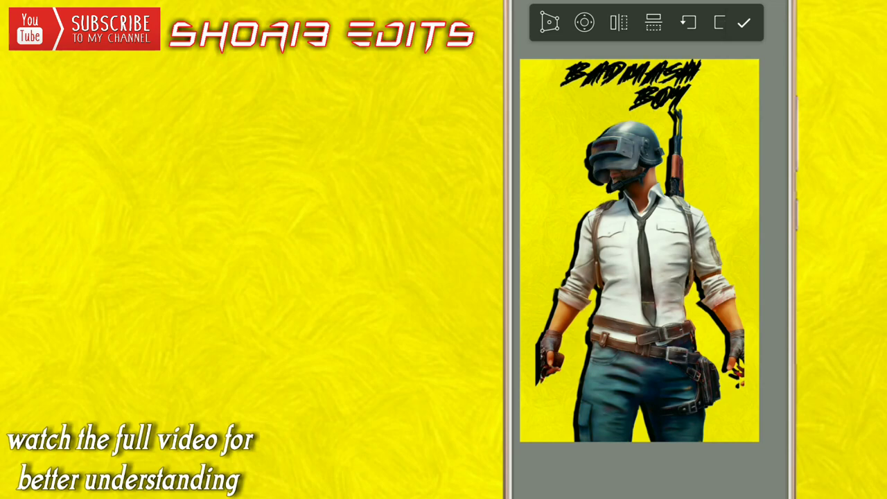
{"action": "left_click", "coordinate": [744, 23]}
Lower the shadow layer's opacity to 24%.
{"action": "left_click", "coordinate": [702, 16]}
{"action": "left_click", "coordinate": [754, 298]}
{"action": "left_click_drag", "start_coordinate": [744, 247], "coordinate": [643, 247]}
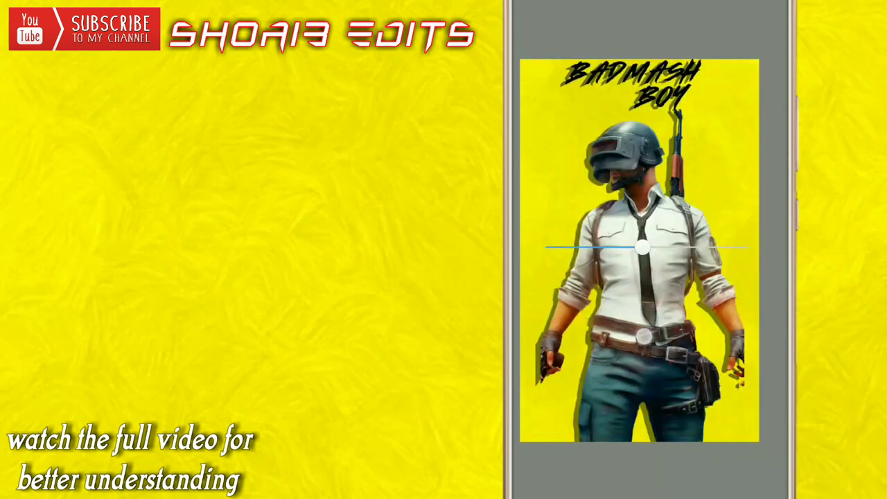
{"action": "left_click_drag", "start_coordinate": [643, 336], "coordinate": [601, 354]}
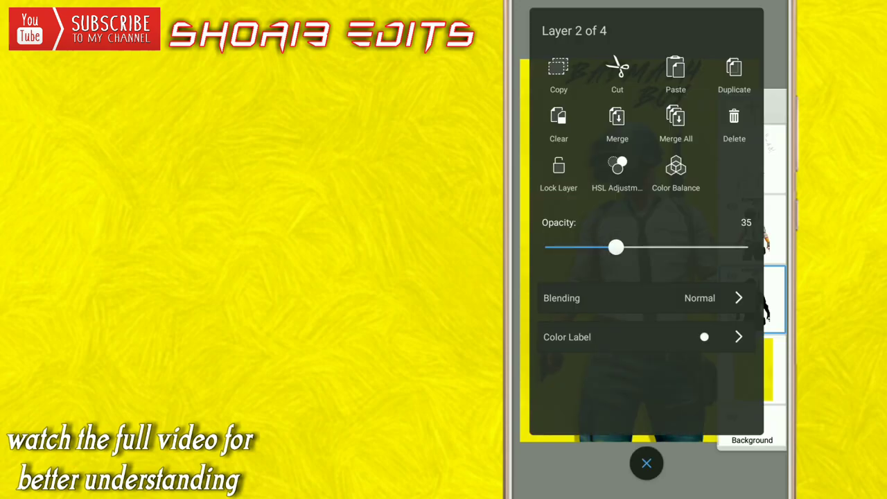
{"action": "left_click", "coordinate": [646, 463]}
{"action": "left_click", "coordinate": [752, 298]}
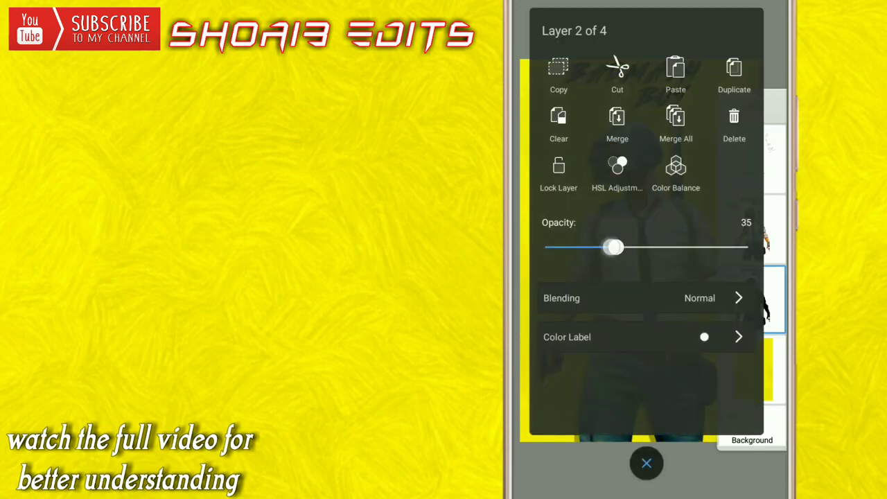
{"action": "left_click_drag", "start_coordinate": [611, 247], "coordinate": [593, 250]}
{"action": "left_click", "coordinate": [646, 462]}
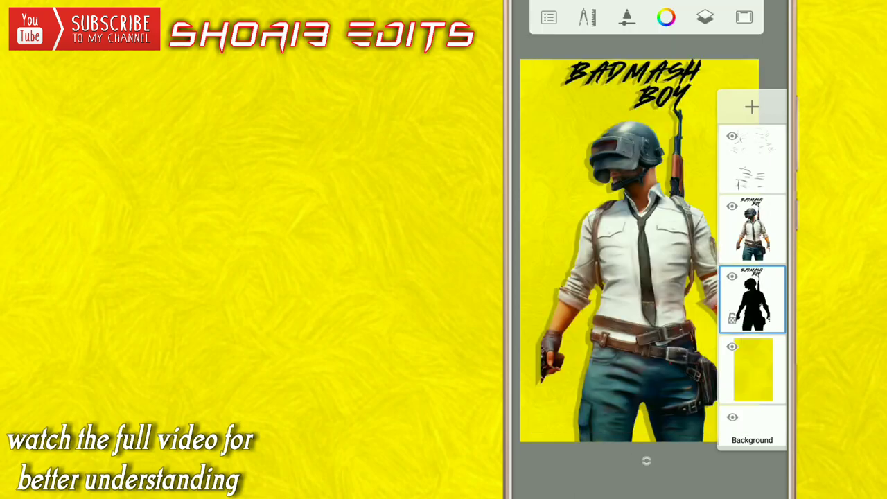
Nudge the shadow's offset behind the soldier and title.
{"action": "left_click", "coordinate": [587, 17]}
{"action": "left_click", "coordinate": [643, 58]}
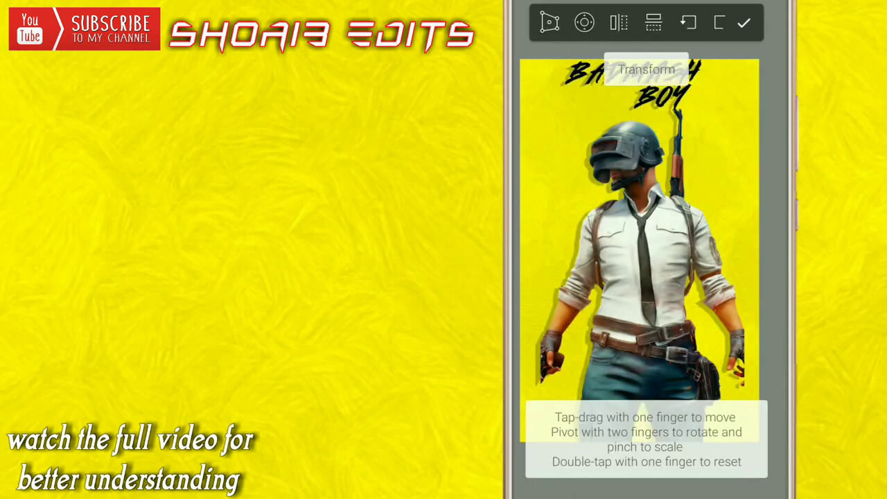
{"action": "left_click_drag", "start_coordinate": [706, 357], "coordinate": [708, 355]}
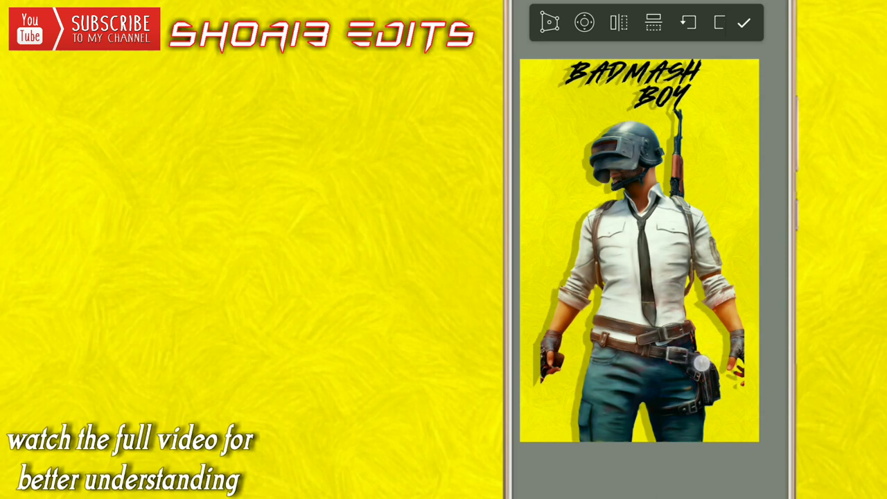
{"action": "left_click_drag", "start_coordinate": [706, 361], "coordinate": [694, 370]}
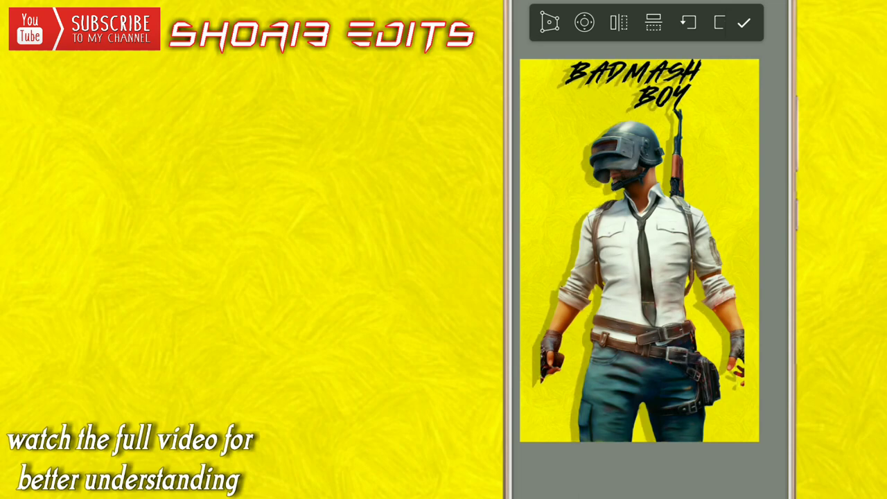
Confirm the shadow position and merge the figure layer down onto its shadow.
{"action": "left_click", "coordinate": [744, 23]}
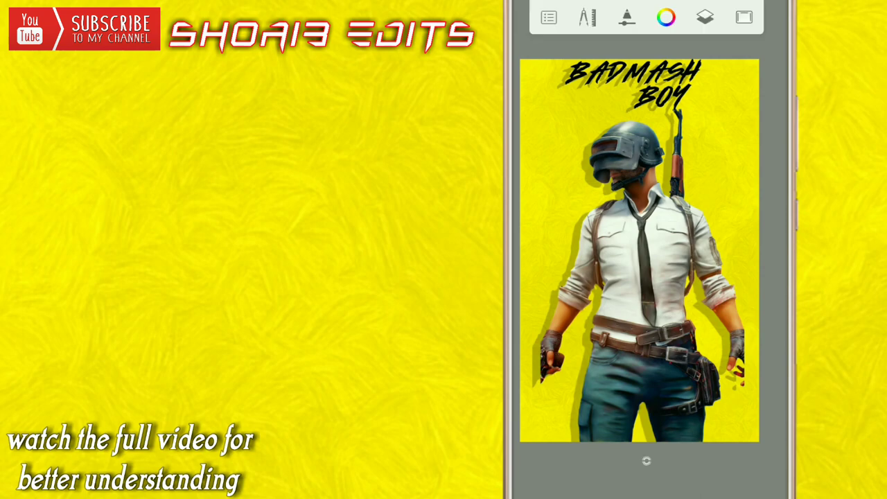
{"action": "left_click", "coordinate": [706, 17]}
{"action": "left_click", "coordinate": [752, 229]}
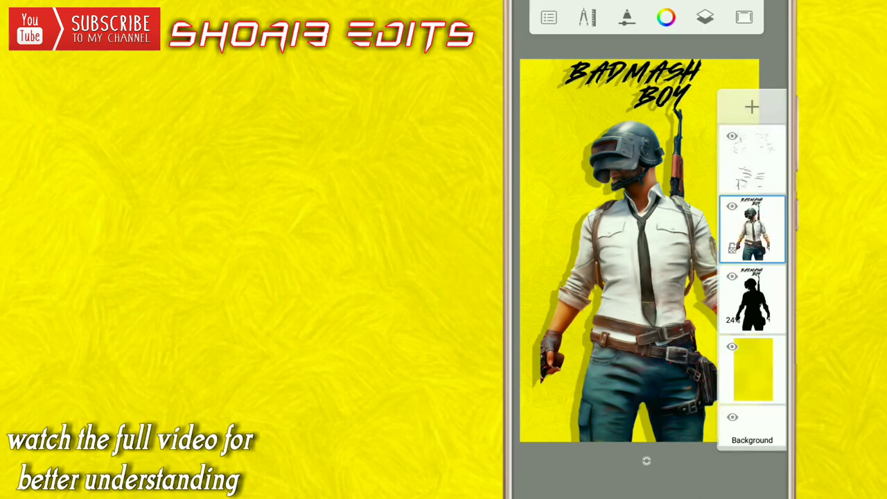
{"action": "left_click", "coordinate": [752, 229]}
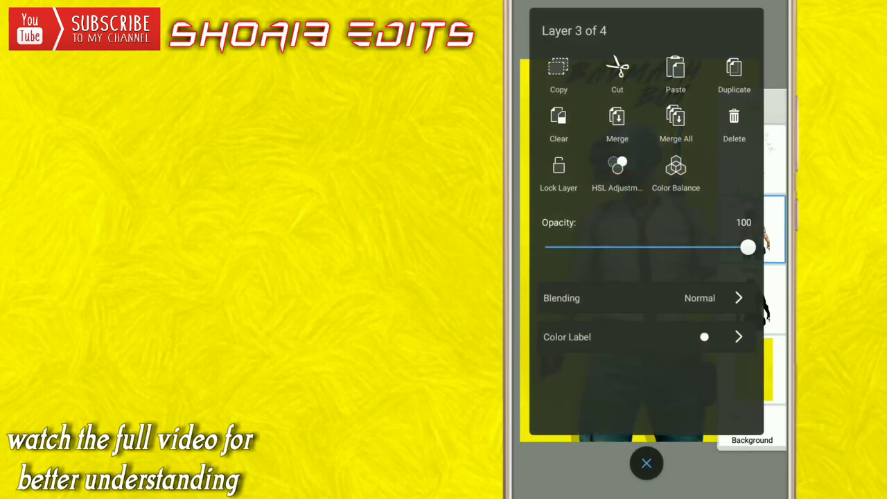
{"action": "left_click", "coordinate": [617, 125]}
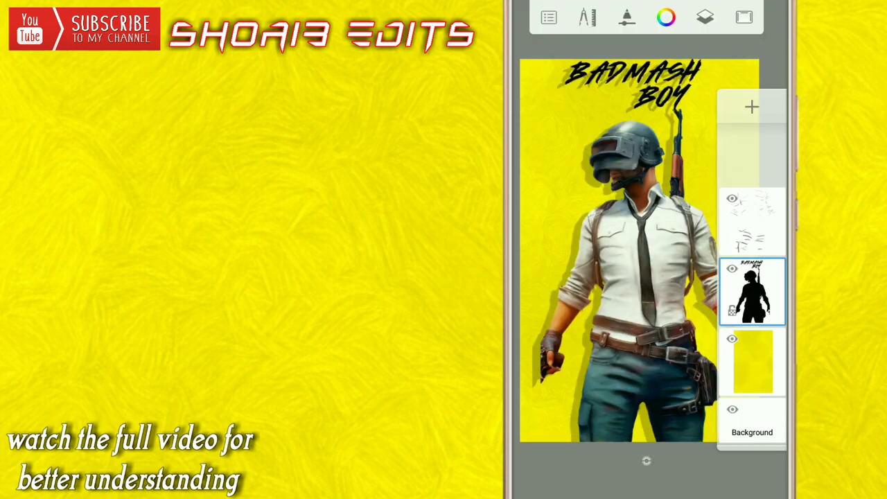
{"action": "left_click", "coordinate": [743, 18]}
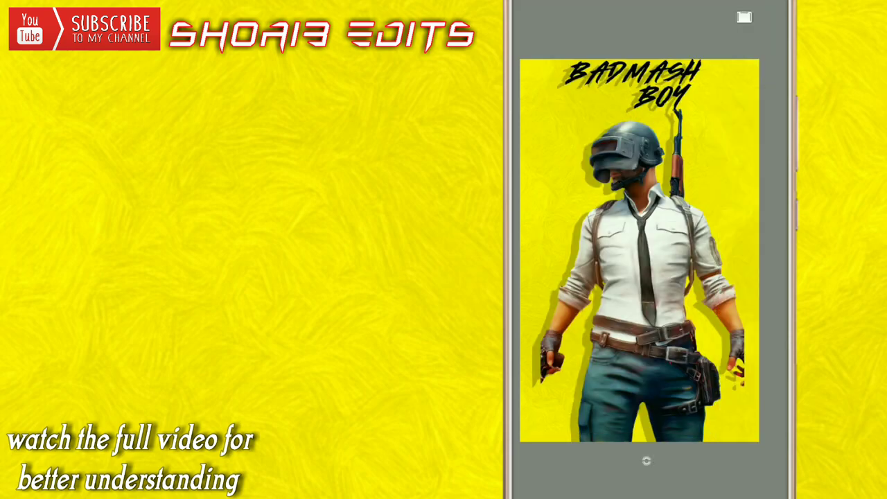
Choose the Paint Splatter 3 brush from the library's Splatter set.
{"action": "left_click", "coordinate": [646, 461]}
{"action": "left_click", "coordinate": [596, 409]}
{"action": "scroll", "coordinate": [644, 277], "scroll_direction": "down", "scroll_amount": 3}
{"action": "scroll", "coordinate": [644, 277], "scroll_direction": "down", "scroll_amount": 5}
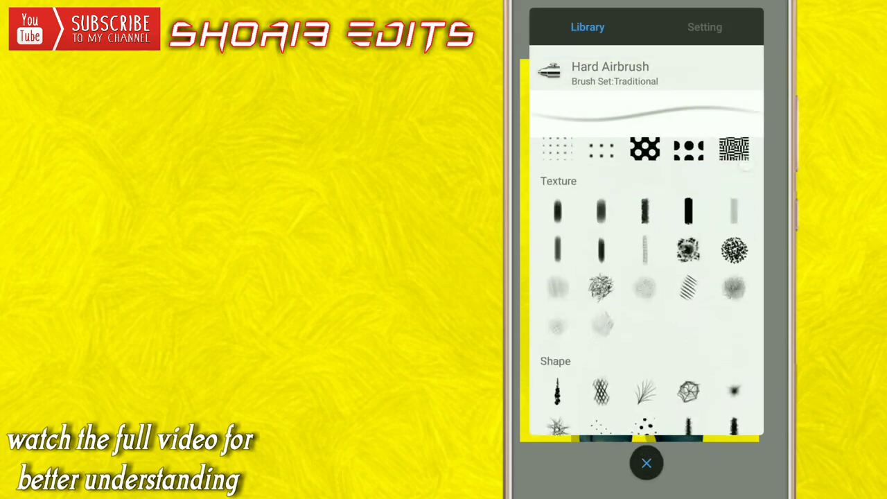
{"action": "scroll", "coordinate": [644, 284], "scroll_direction": "down", "scroll_amount": 5}
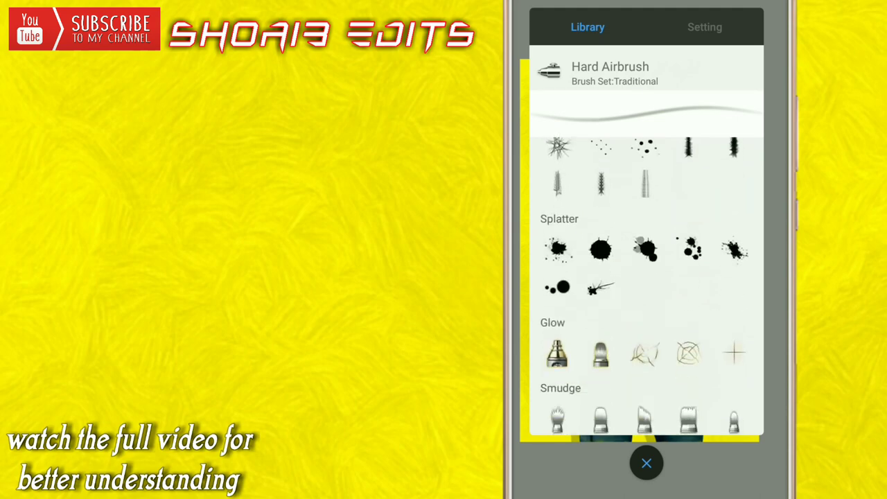
{"action": "left_click", "coordinate": [689, 249]}
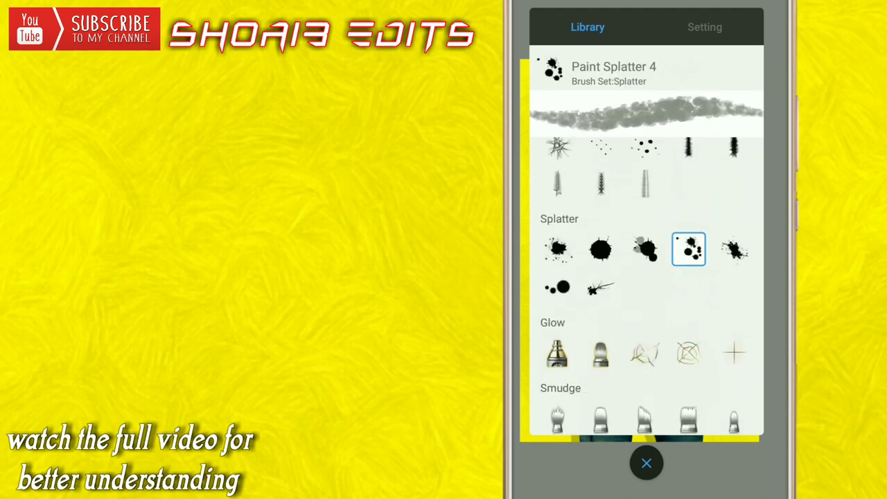
{"action": "left_click", "coordinate": [644, 249]}
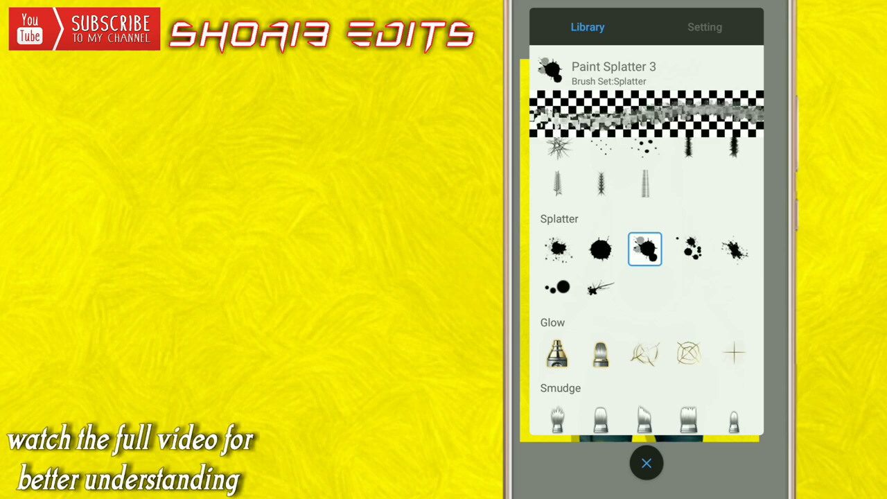
{"action": "left_click", "coordinate": [651, 460]}
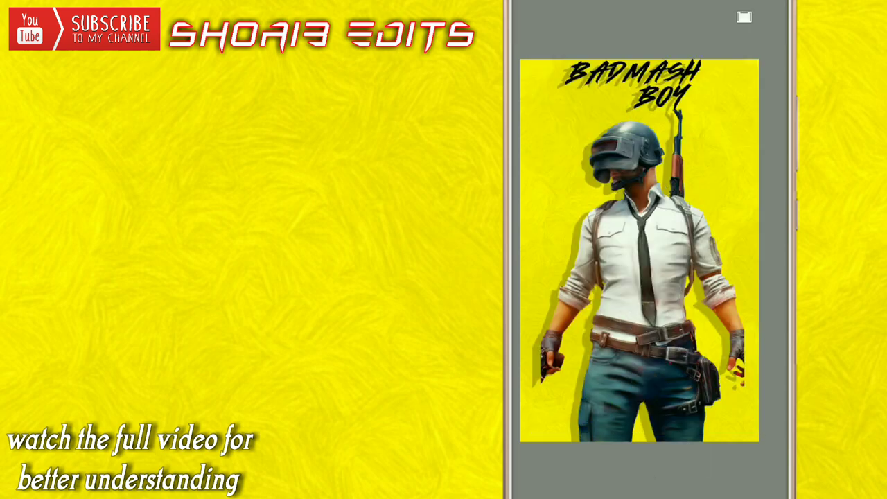
Shrink the brush to about 153 and paint over the stains on the hand and leg.
{"action": "left_click_drag", "start_coordinate": [646, 285], "coordinate": [623, 284]}
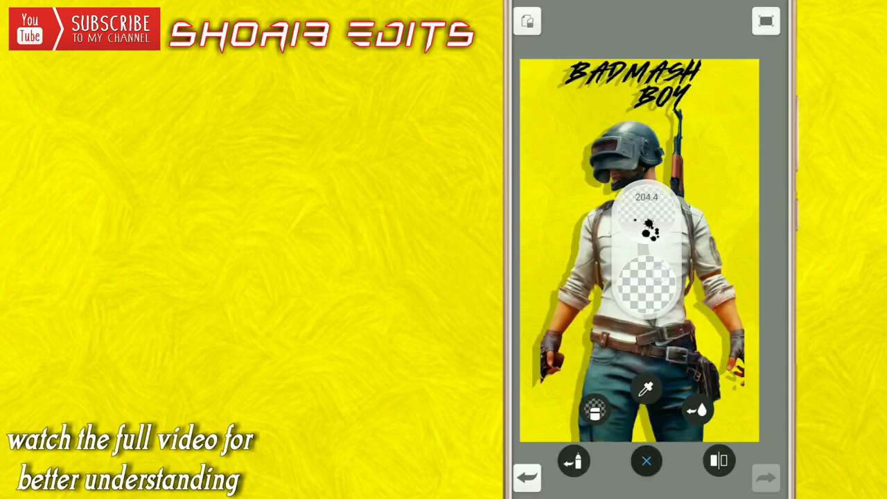
{"action": "left_click_drag", "start_coordinate": [647, 229], "coordinate": [597, 252]}
{"action": "scroll", "coordinate": [651, 249], "scroll_direction": "up", "scroll_amount": 3}
{"action": "scroll", "coordinate": [652, 249], "scroll_direction": "up", "scroll_amount": 3}
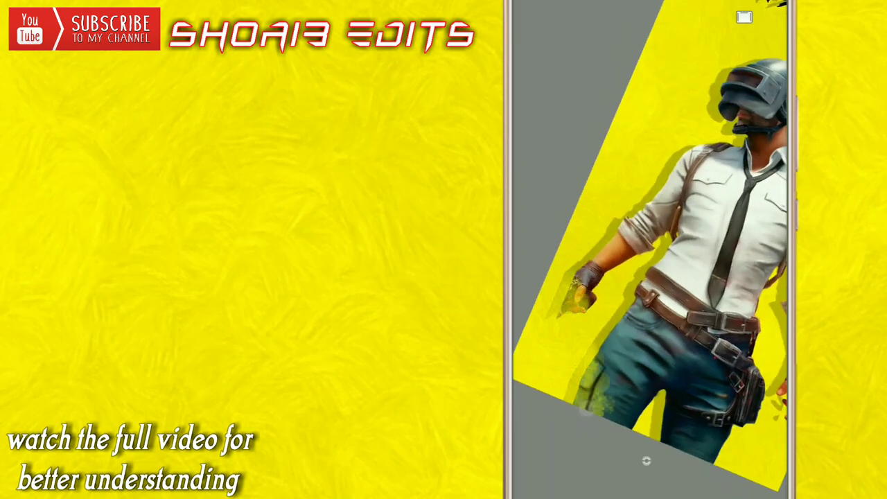
{"action": "left_click_drag", "start_coordinate": [596, 388], "coordinate": [566, 311]}
{"action": "left_click_drag", "start_coordinate": [589, 361], "coordinate": [644, 451]}
{"action": "mouse_move", "coordinate": [610, 402]}
{"action": "left_mouse_down"}
{"action": "mouse_move", "coordinate": [568, 358]}
{"action": "mouse_move", "coordinate": [547, 356]}
{"action": "left_mouse_up"}
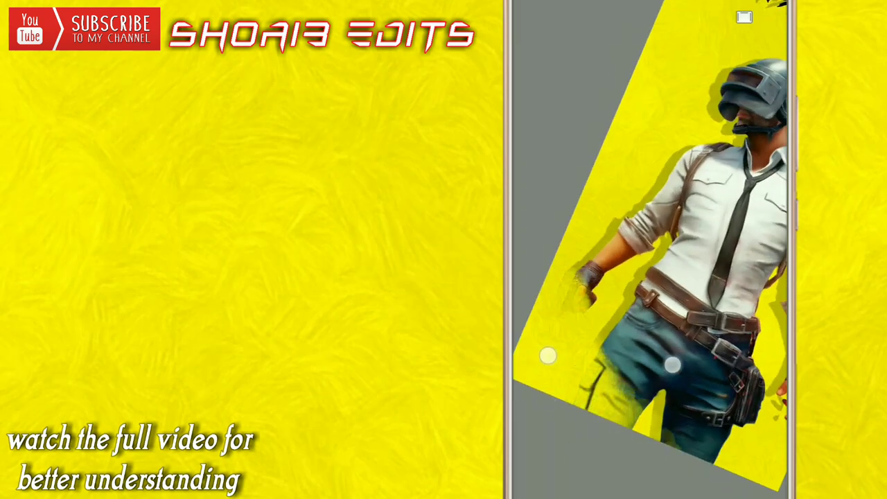
With the canvas turned about 36°, dab strokes over the torso, fade the hand and rework the hip.
{"action": "left_click_drag", "start_coordinate": [672, 365], "coordinate": [628, 429]}
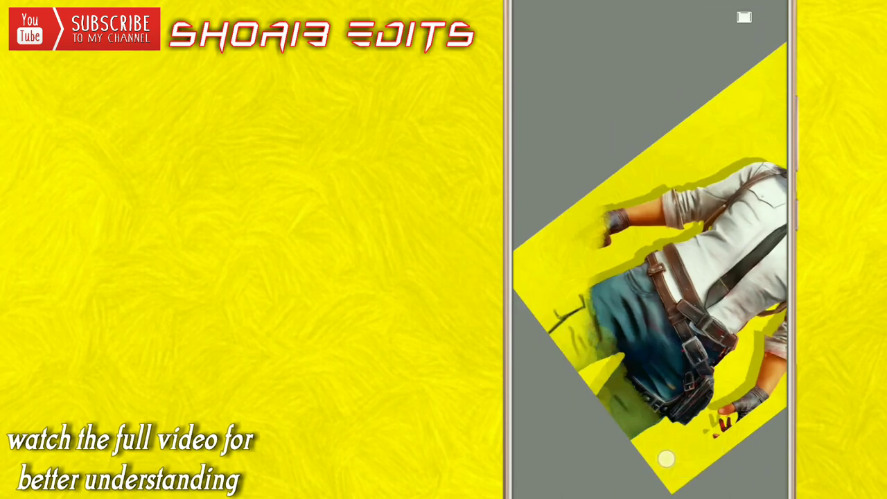
{"action": "mouse_move", "coordinate": [666, 458]}
{"action": "left_mouse_down"}
{"action": "mouse_move", "coordinate": [649, 289]}
{"action": "mouse_move", "coordinate": [629, 197]}
{"action": "left_mouse_up"}
{"action": "left_click_drag", "start_coordinate": [623, 257], "coordinate": [635, 350]}
{"action": "mouse_move", "coordinate": [638, 308]}
{"action": "left_mouse_down"}
{"action": "mouse_move", "coordinate": [607, 357]}
{"action": "mouse_move", "coordinate": [633, 277]}
{"action": "left_mouse_up"}
{"action": "mouse_move", "coordinate": [638, 225]}
{"action": "left_mouse_down"}
{"action": "mouse_move", "coordinate": [636, 214]}
{"action": "mouse_move", "coordinate": [645, 259]}
{"action": "mouse_move", "coordinate": [602, 368]}
{"action": "mouse_move", "coordinate": [699, 313]}
{"action": "left_mouse_up"}
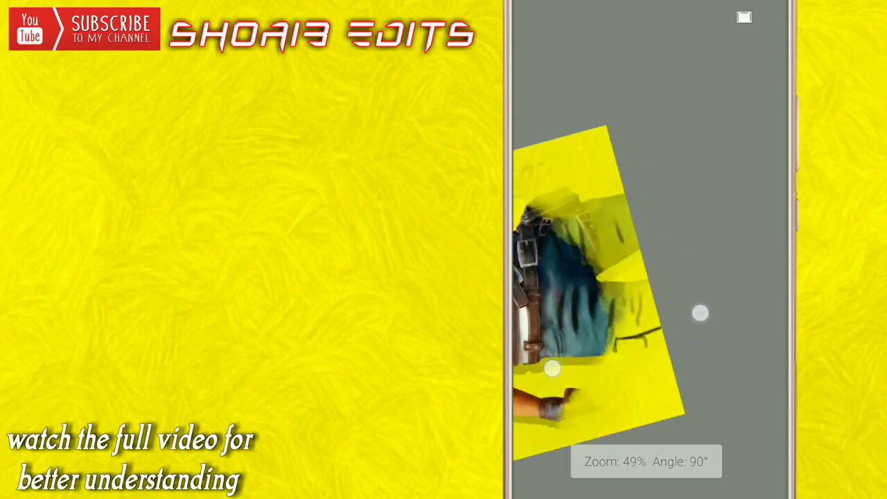
{"action": "left_click_drag", "start_coordinate": [661, 243], "coordinate": [594, 399]}
{"action": "mouse_move", "coordinate": [646, 285]}
{"action": "left_mouse_down"}
{"action": "mouse_move", "coordinate": [638, 201]}
{"action": "mouse_move", "coordinate": [682, 338]}
{"action": "mouse_move", "coordinate": [654, 313]}
{"action": "mouse_move", "coordinate": [679, 241]}
{"action": "left_mouse_up"}
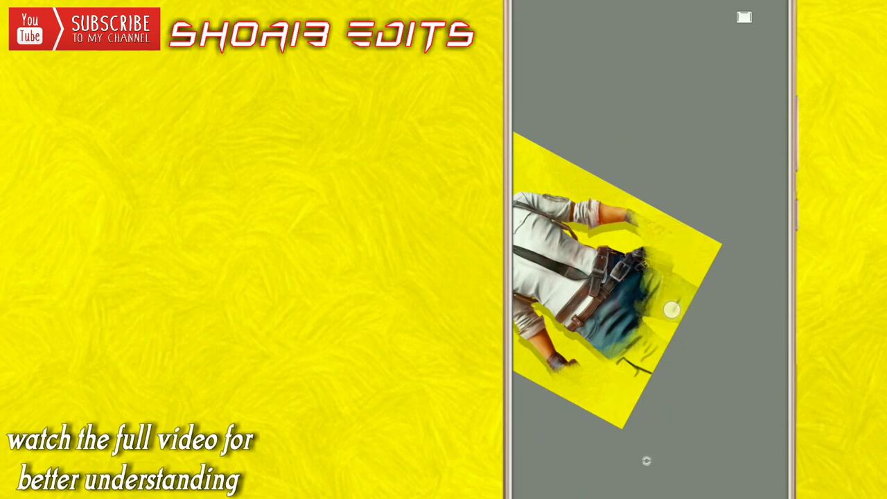
Paint rough strokes over the hip and jeans with the canvas tilted 45°, then turn it upright.
{"action": "left_click", "coordinate": [646, 461]}
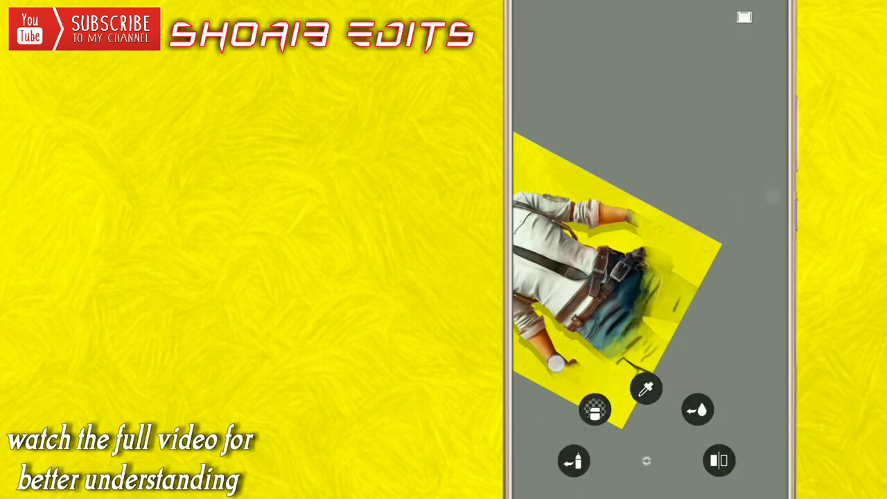
{"action": "left_click_drag", "start_coordinate": [728, 214], "coordinate": [751, 284]}
{"action": "left_click_drag", "start_coordinate": [683, 250], "coordinate": [616, 380]}
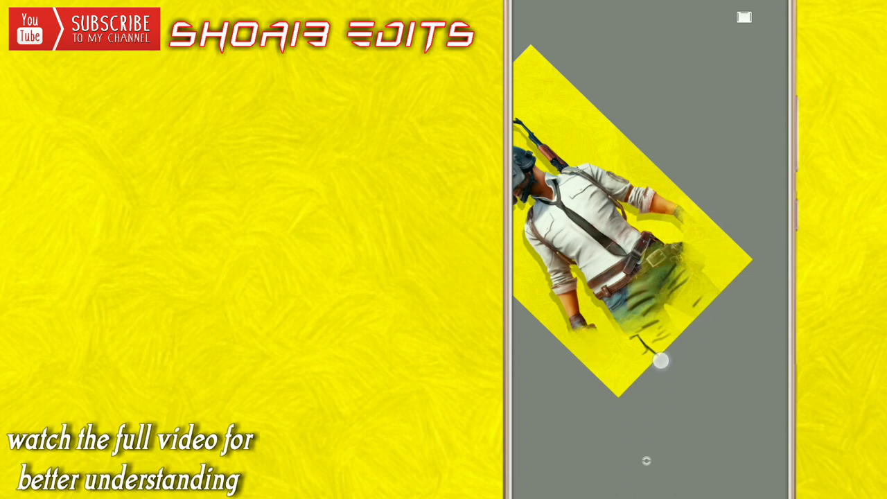
{"action": "left_click_drag", "start_coordinate": [755, 279], "coordinate": [729, 324]}
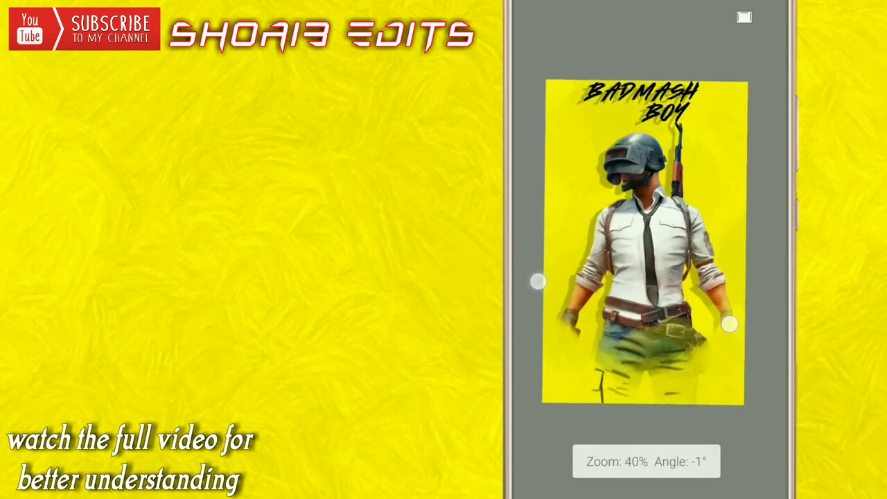
Set brush opacity to 36%, straighten the canvas to zero angle and show the layer list.
{"action": "left_click", "coordinate": [646, 461]}
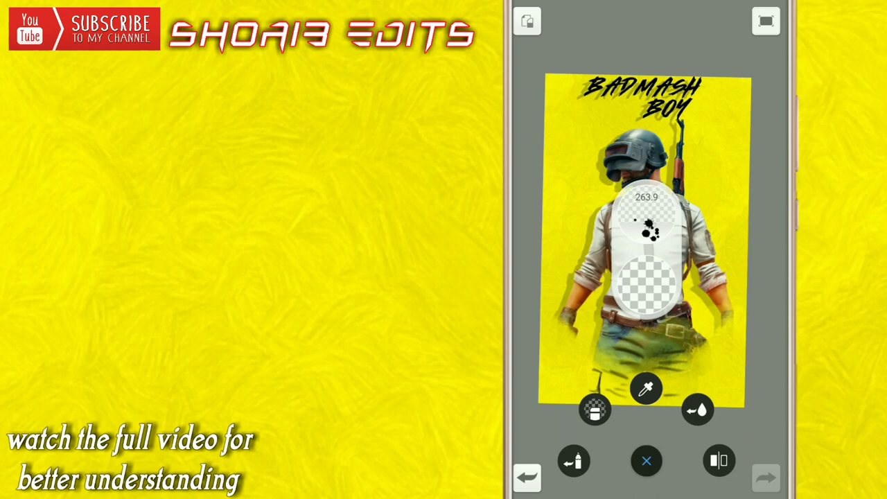
{"action": "mouse_move", "coordinate": [694, 115]}
{"action": "left_mouse_down"}
{"action": "mouse_move", "coordinate": [765, 278]}
{"action": "mouse_move", "coordinate": [749, 252]}
{"action": "left_mouse_up"}
{"action": "mouse_move", "coordinate": [711, 281]}
{"action": "left_mouse_down"}
{"action": "mouse_move", "coordinate": [748, 253]}
{"action": "mouse_move", "coordinate": [684, 272]}
{"action": "left_mouse_up"}
{"action": "left_click", "coordinate": [619, 350]}
{"action": "mouse_move", "coordinate": [643, 229]}
{"action": "left_mouse_down"}
{"action": "mouse_move", "coordinate": [656, 313]}
{"action": "mouse_move", "coordinate": [635, 275]}
{"action": "left_mouse_up"}
{"action": "left_click_drag", "start_coordinate": [579, 287], "coordinate": [728, 204]}
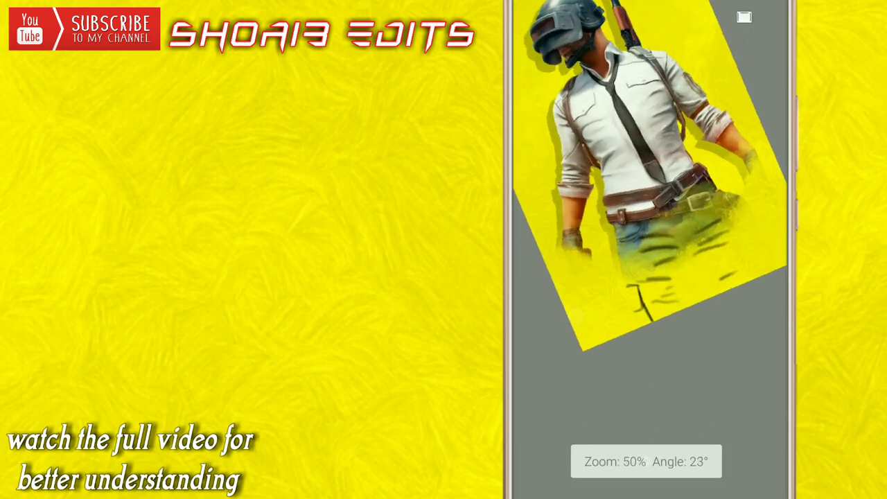
{"action": "left_click_drag", "start_coordinate": [543, 284], "coordinate": [546, 313]}
{"action": "mouse_move", "coordinate": [710, 354]}
{"action": "left_mouse_down"}
{"action": "mouse_move", "coordinate": [760, 361]}
{"action": "mouse_move", "coordinate": [743, 188]}
{"action": "left_mouse_up"}
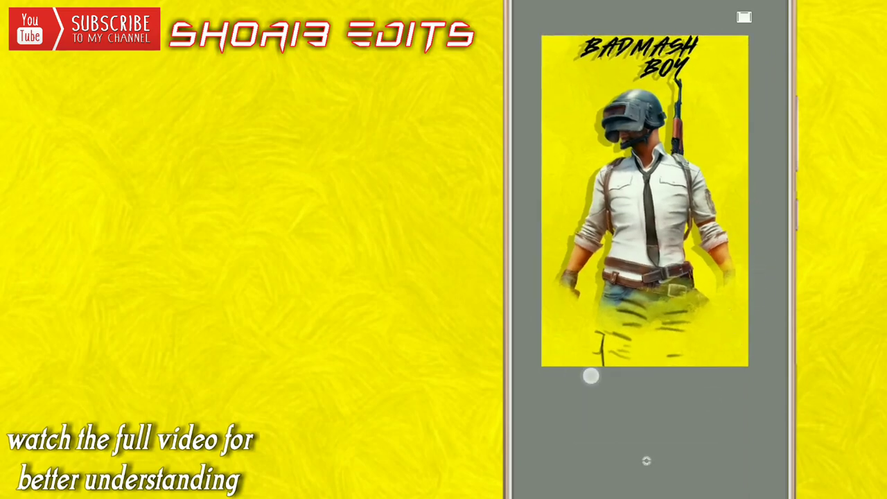
{"action": "left_click", "coordinate": [705, 16]}
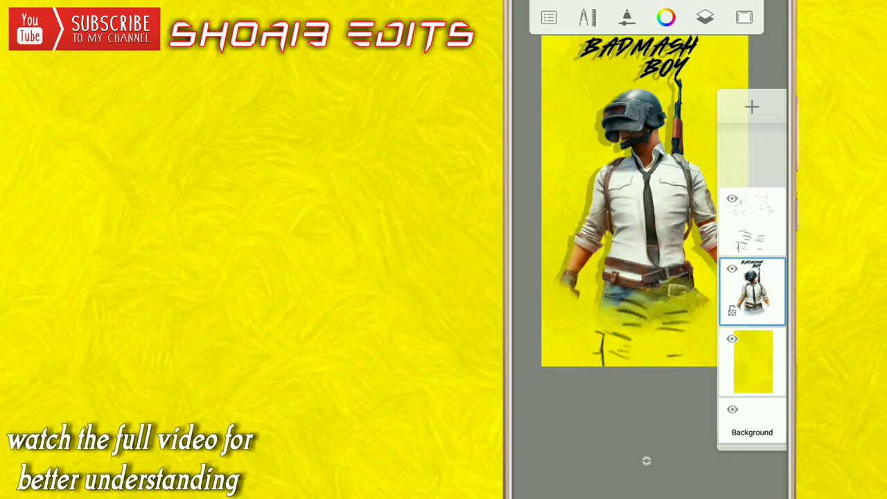
On the top layer, switch to a smaller eraser and erase the dark streaks on the yellow.
{"action": "left_click", "coordinate": [751, 222]}
{"action": "left_click", "coordinate": [645, 380]}
{"action": "scroll", "coordinate": [646, 277], "scroll_direction": "up", "scroll_amount": 5}
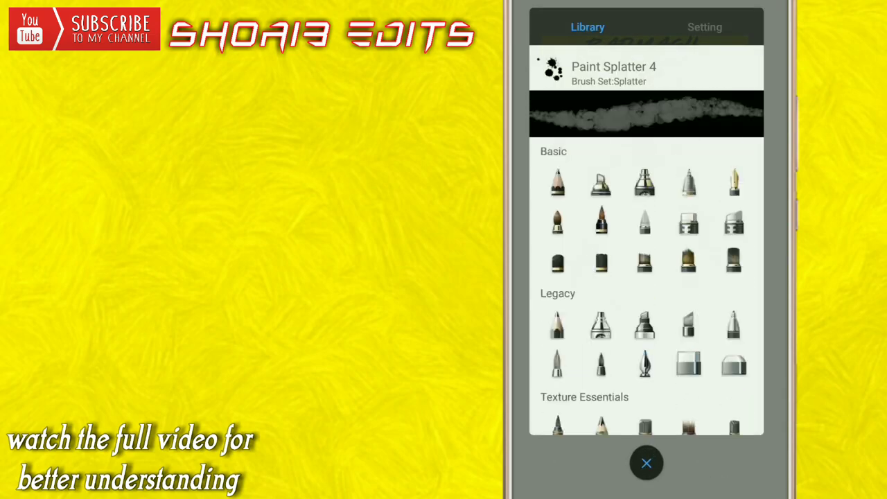
{"action": "left_click", "coordinate": [689, 362]}
{"action": "left_click_drag", "start_coordinate": [687, 319], "coordinate": [636, 264]}
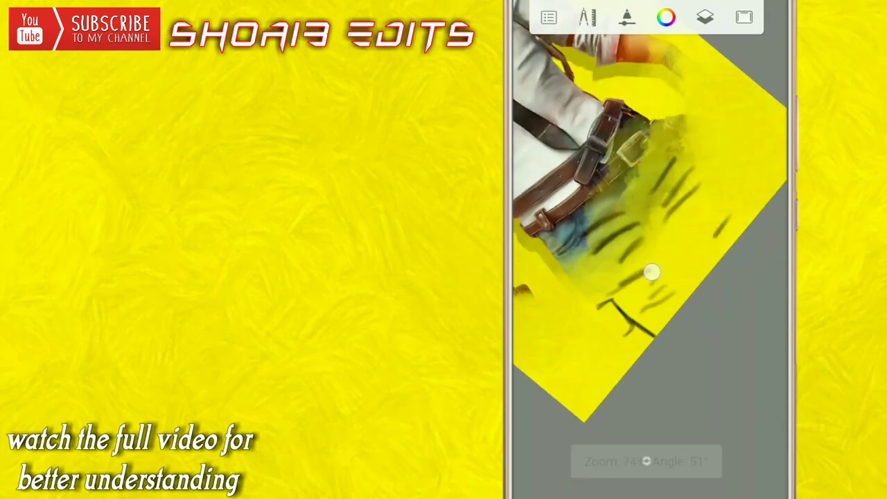
{"action": "left_click_drag", "start_coordinate": [645, 228], "coordinate": [762, 204]}
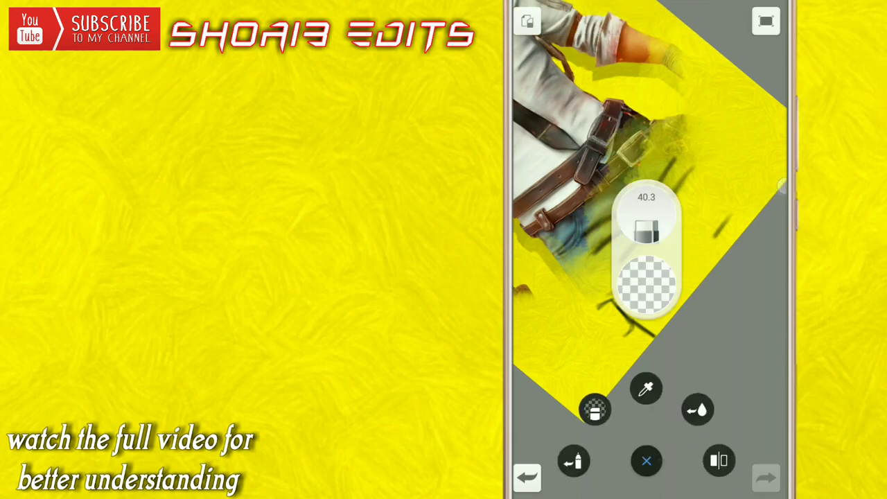
{"action": "left_click_drag", "start_coordinate": [668, 291], "coordinate": [714, 154]}
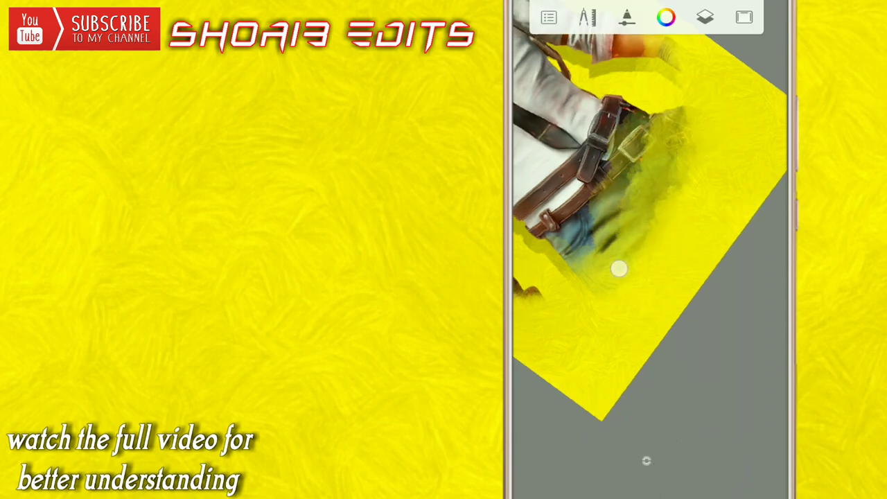
Erase the remaining faint marks at 90% strength, drop strength to 33%, and fit the whole poster.
{"action": "left_click_drag", "start_coordinate": [609, 286], "coordinate": [537, 313]}
{"action": "left_click", "coordinate": [645, 208]}
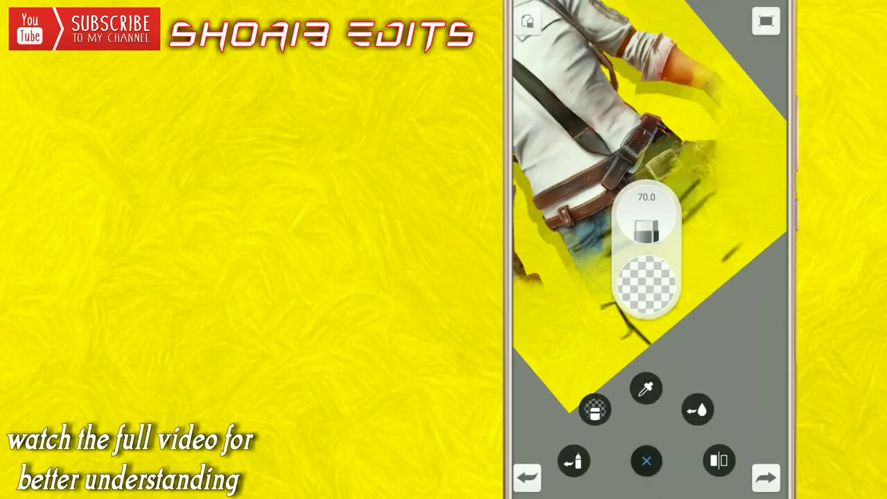
{"action": "left_click_drag", "start_coordinate": [646, 211], "coordinate": [663, 317]}
{"action": "left_click_drag", "start_coordinate": [731, 238], "coordinate": [621, 311]}
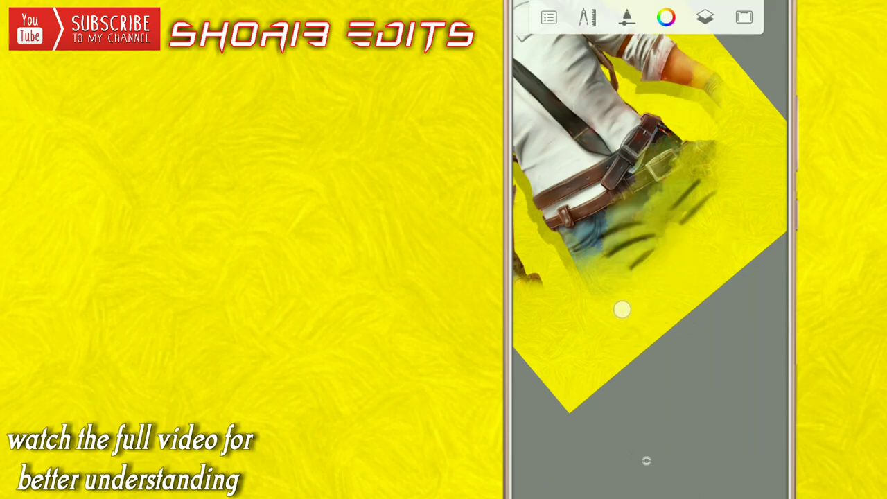
{"action": "left_click", "coordinate": [646, 229]}
{"action": "left_click_drag", "start_coordinate": [647, 285], "coordinate": [661, 312]}
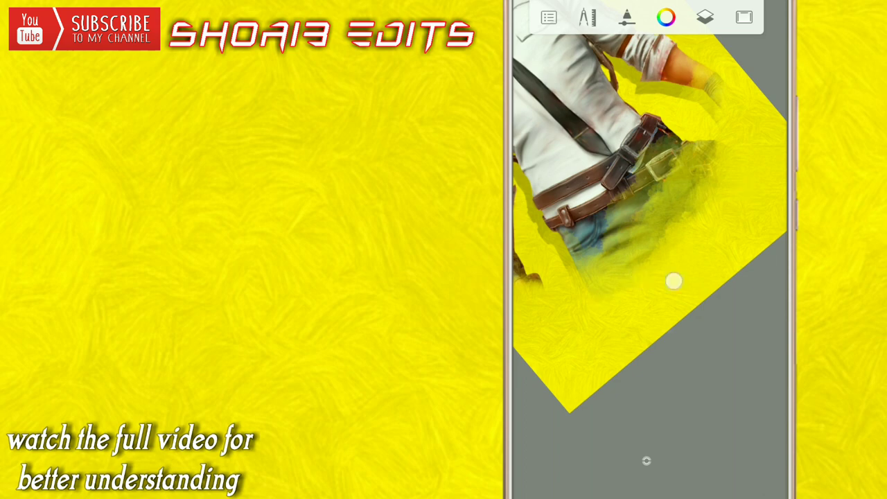
{"action": "mouse_move", "coordinate": [673, 280]}
{"action": "left_mouse_down"}
{"action": "mouse_move", "coordinate": [532, 190]}
{"action": "mouse_move", "coordinate": [549, 199]}
{"action": "left_mouse_up"}
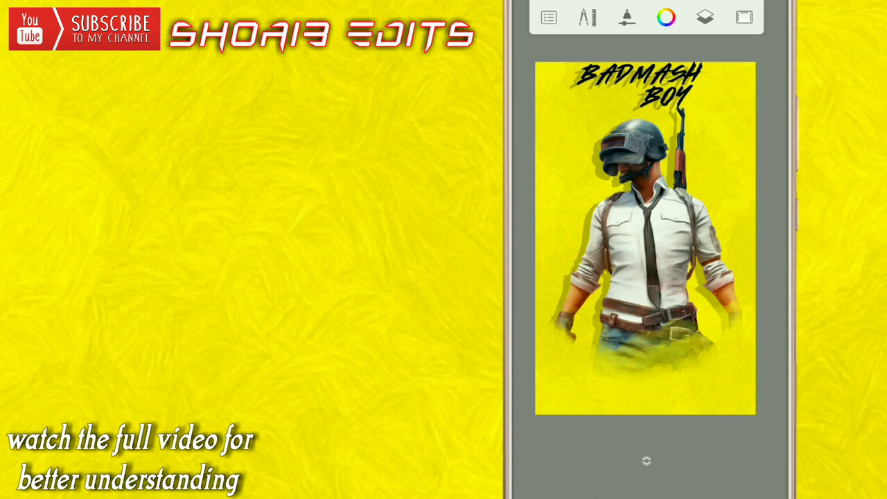
{"action": "left_click_drag", "start_coordinate": [546, 184], "coordinate": [545, 186]}
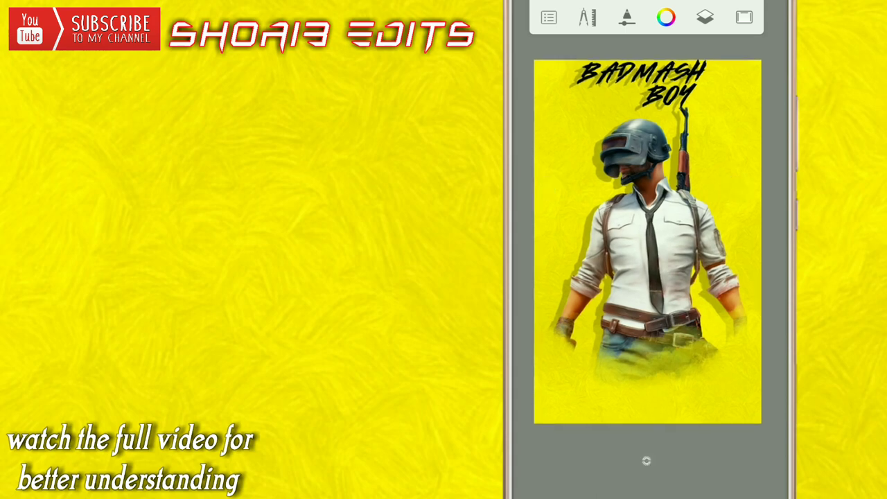
Share the poster from the main menu's Share option to Bonfire Photo Editor.
{"action": "left_click", "coordinate": [549, 17]}
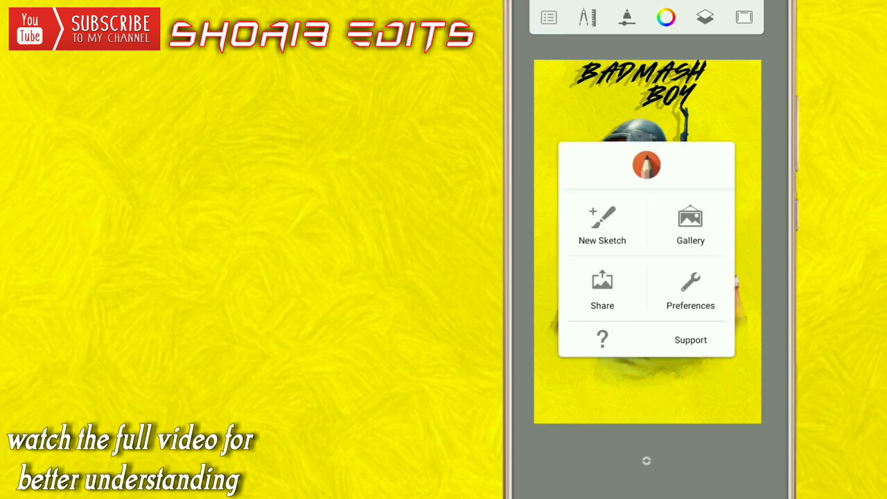
{"action": "left_click", "coordinate": [603, 289]}
{"action": "left_click", "coordinate": [634, 245]}
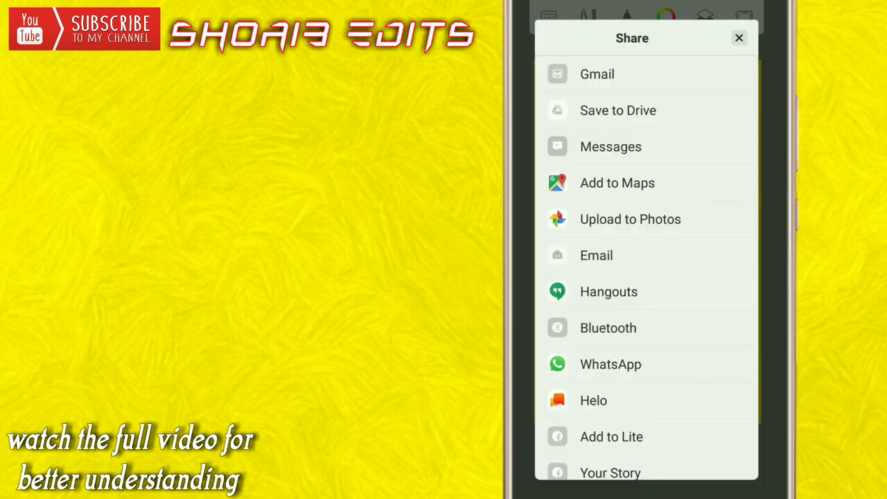
{"action": "left_click_drag", "start_coordinate": [744, 444], "coordinate": [730, 163]}
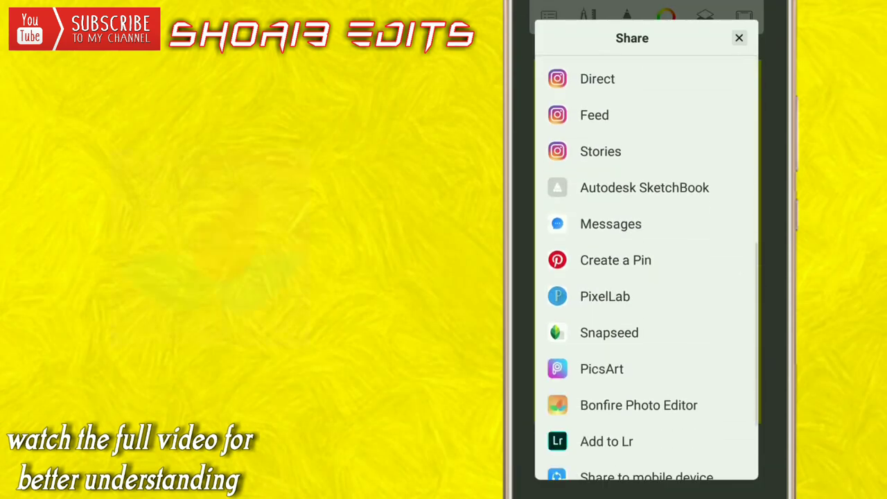
{"action": "left_click", "coordinate": [694, 409]}
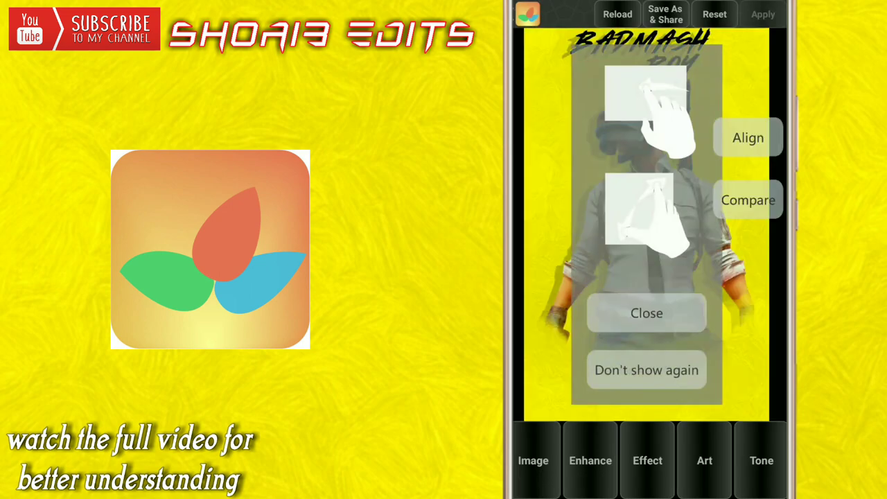
Dismiss the tutorial and apply the Fancy effect preset at reduced strength.
{"action": "left_click", "coordinate": [647, 314]}
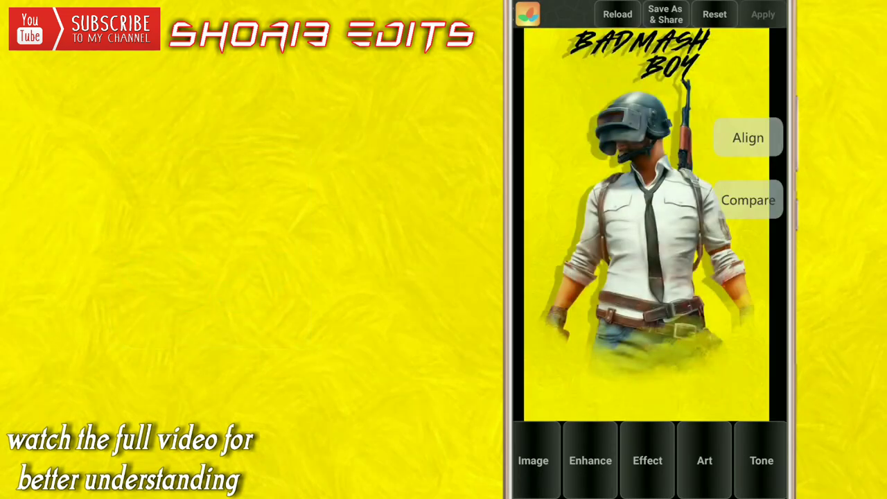
{"action": "left_click", "coordinate": [647, 460]}
{"action": "left_click_drag", "start_coordinate": [665, 461], "coordinate": [523, 461]}
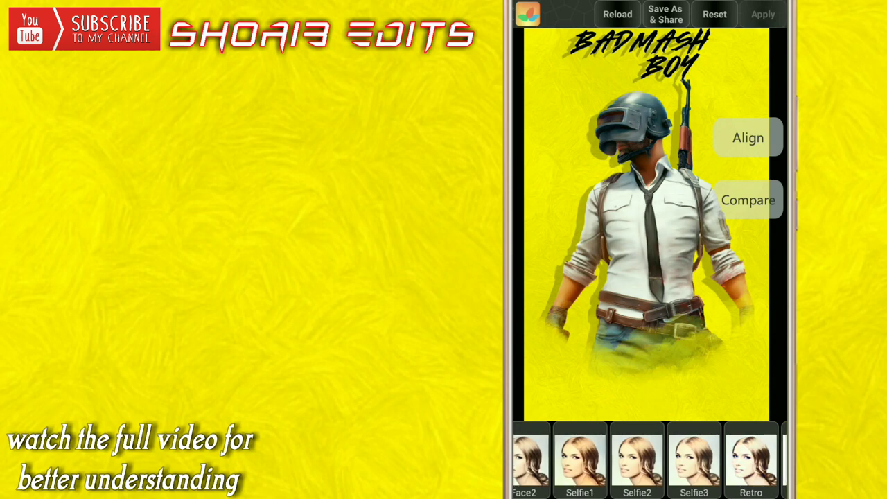
{"action": "left_click_drag", "start_coordinate": [693, 460], "coordinate": [582, 460]}
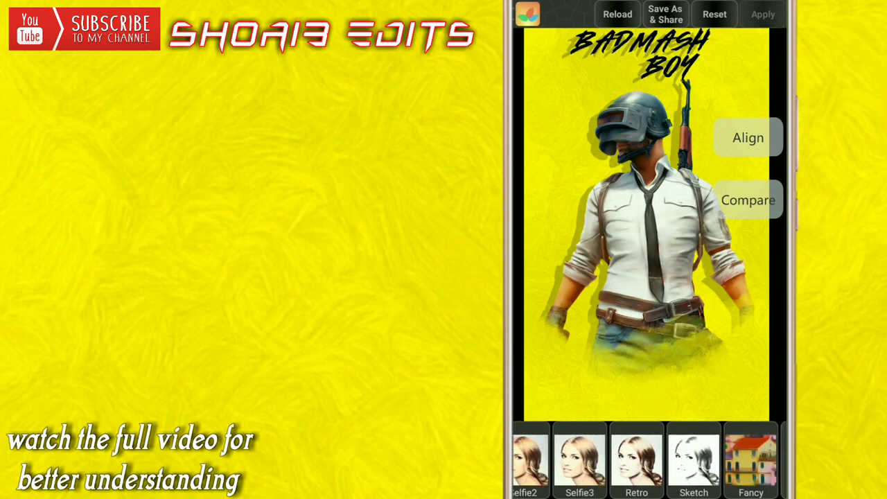
{"action": "left_click", "coordinate": [750, 461]}
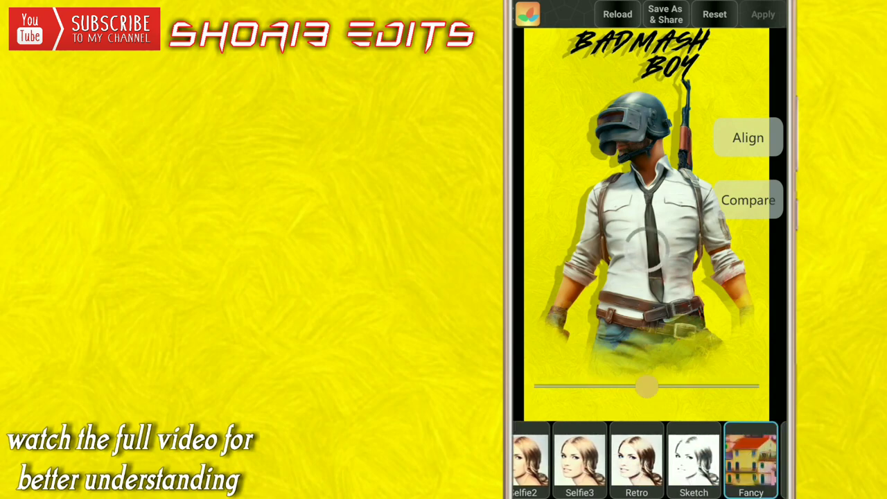
{"action": "left_click_drag", "start_coordinate": [648, 389], "coordinate": [590, 387]}
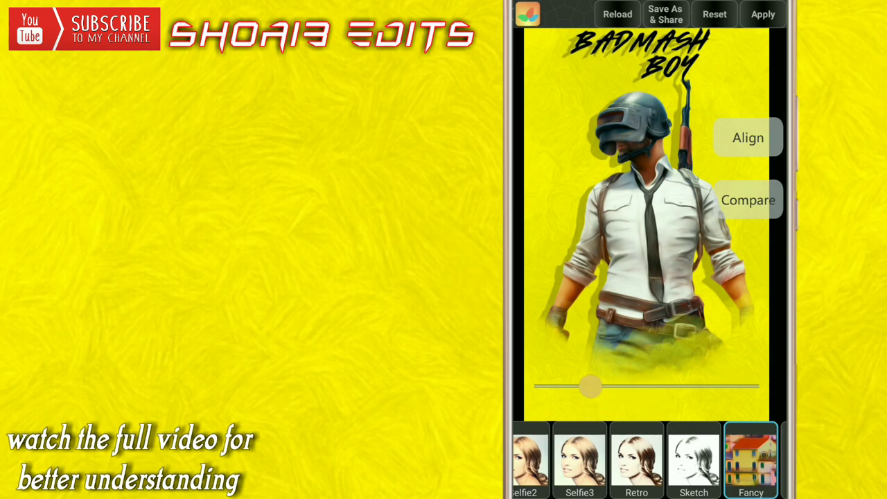
Zoom in to check the shirt detail, lower the Fancy strength further and apply the filter.
{"action": "scroll", "coordinate": [654, 231], "scroll_direction": "up", "scroll_amount": 5}
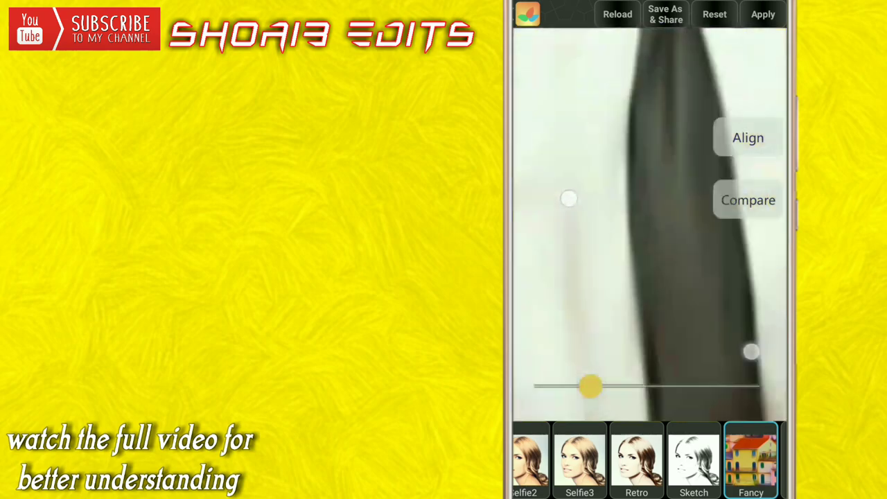
{"action": "scroll", "coordinate": [669, 281], "scroll_direction": "down", "scroll_amount": 2}
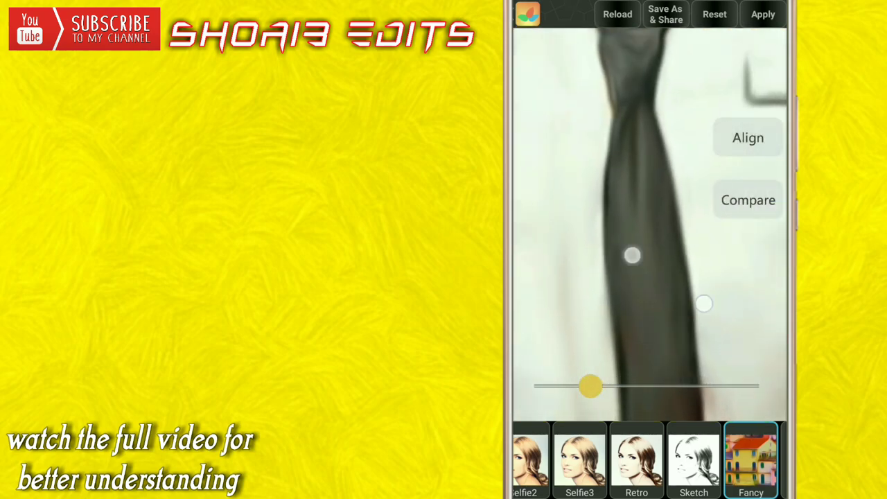
{"action": "scroll", "coordinate": [668, 277], "scroll_direction": "down", "scroll_amount": 2}
{"action": "scroll", "coordinate": [667, 271], "scroll_direction": "down", "scroll_amount": 2}
{"action": "scroll", "coordinate": [667, 271], "scroll_direction": "down", "scroll_amount": 2}
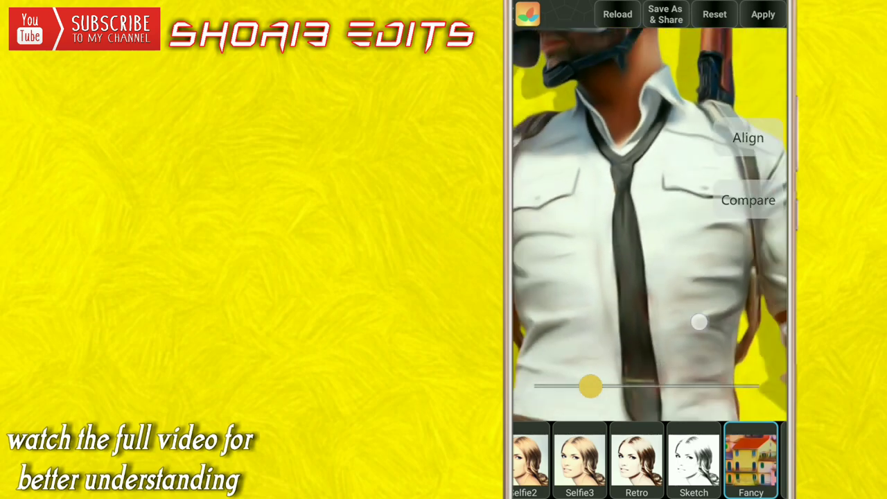
{"action": "scroll", "coordinate": [633, 306], "scroll_direction": "down", "scroll_amount": 3}
{"action": "scroll", "coordinate": [631, 278], "scroll_direction": "up", "scroll_amount": 1}
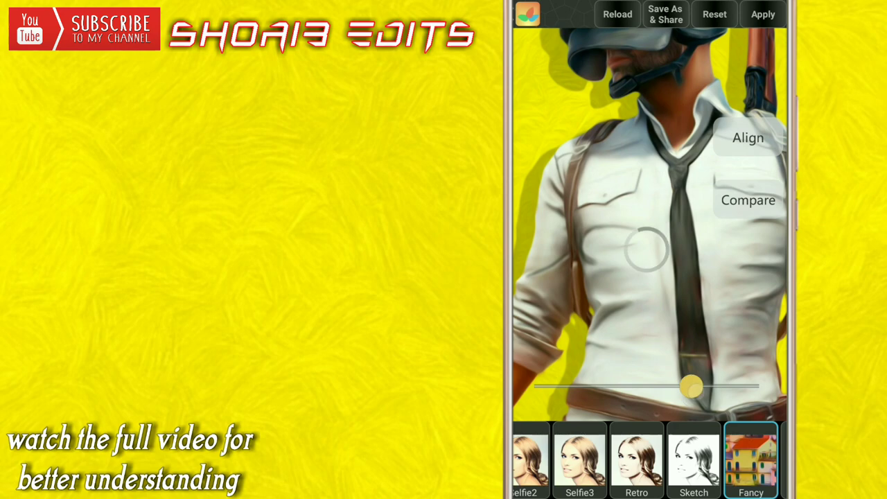
{"action": "left_click_drag", "start_coordinate": [693, 277], "coordinate": [620, 280]}
{"action": "scroll", "coordinate": [654, 280], "scroll_direction": "down", "scroll_amount": 3}
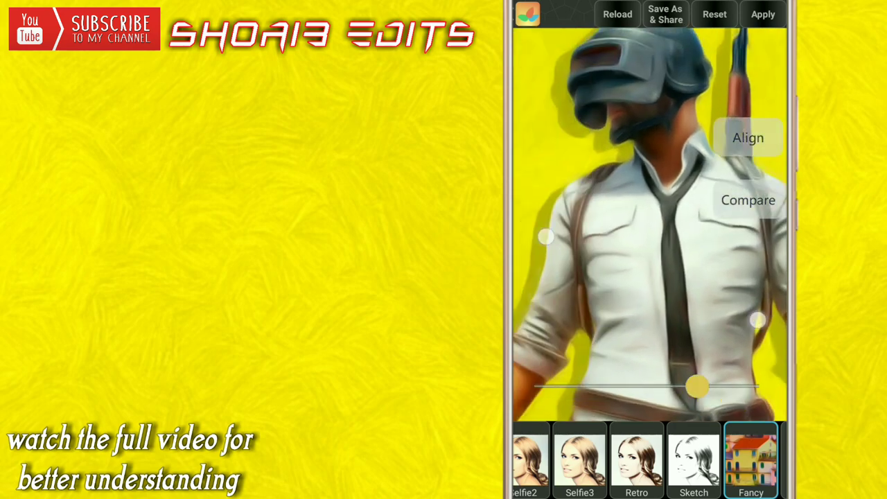
{"action": "left_click_drag", "start_coordinate": [696, 386], "coordinate": [584, 384]}
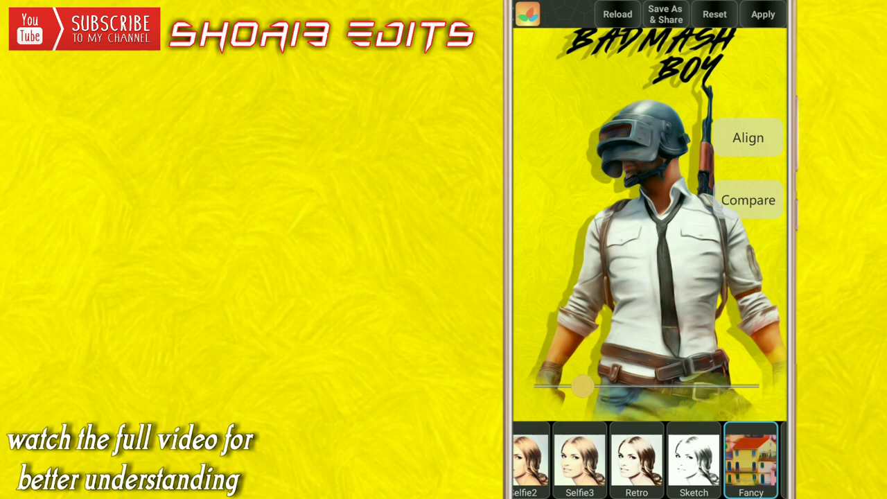
{"action": "left_click", "coordinate": [763, 14]}
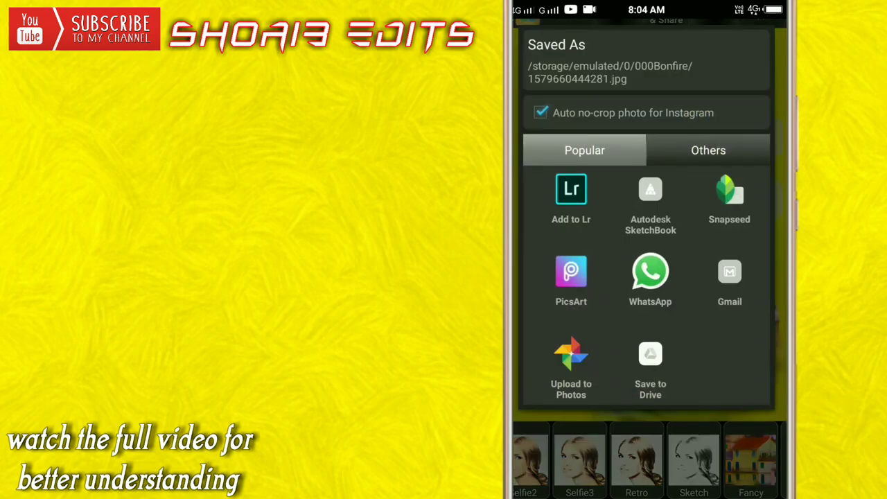
Add the saved poster to Lightroom with Add to Lr and open Lightroom.
{"action": "left_click", "coordinate": [571, 201]}
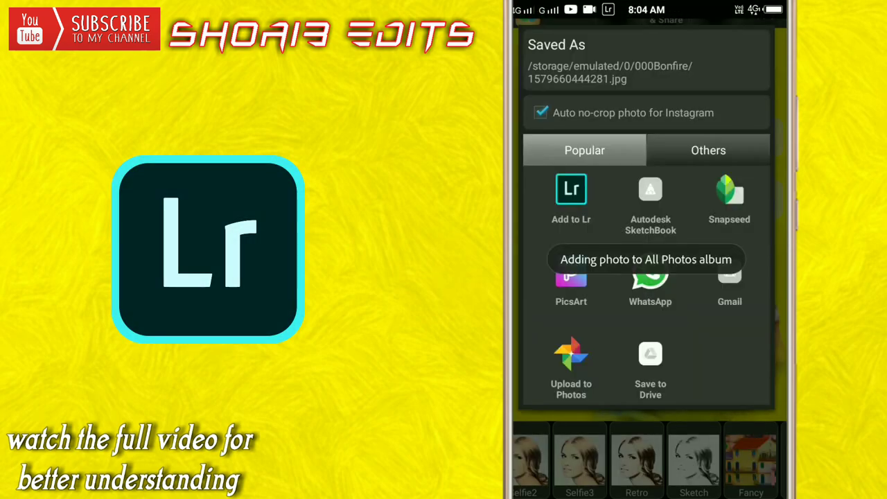
{"action": "left_click", "coordinate": [535, 253]}
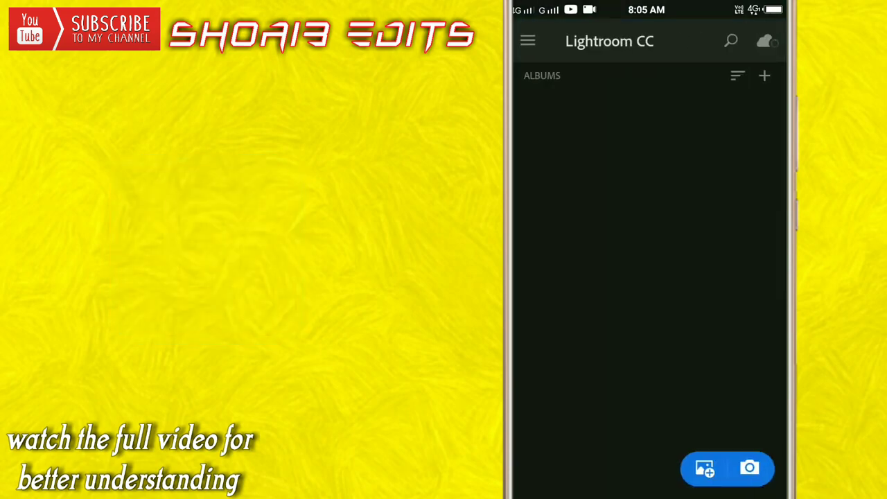
Open the poster from All Photos and crop it tighter, nudging the image slightly left.
{"action": "left_click", "coordinate": [675, 101]}
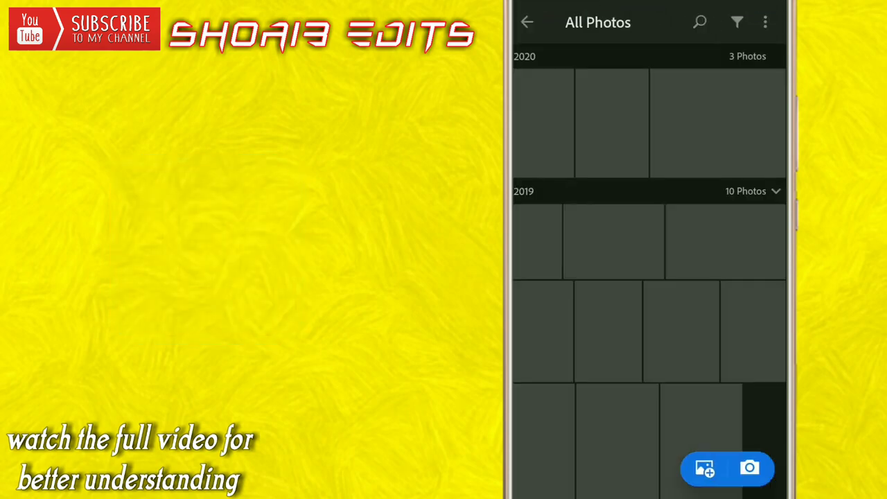
{"action": "left_click", "coordinate": [543, 123]}
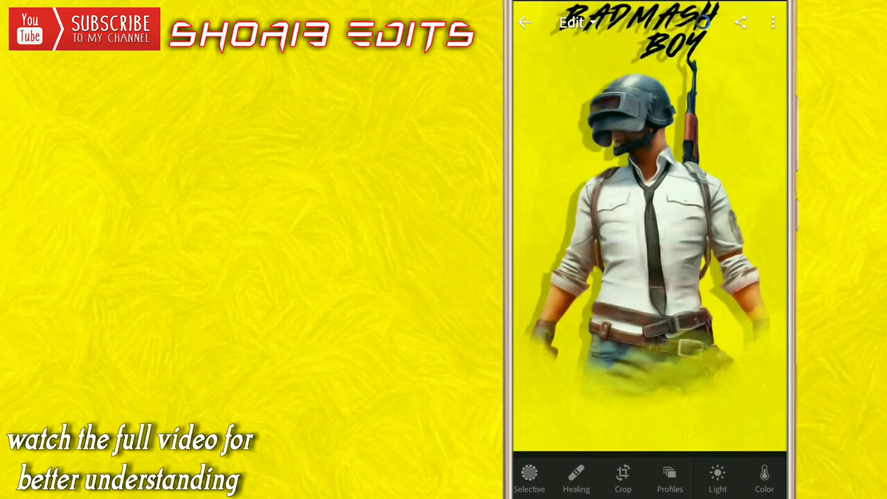
{"action": "left_click", "coordinate": [622, 477]}
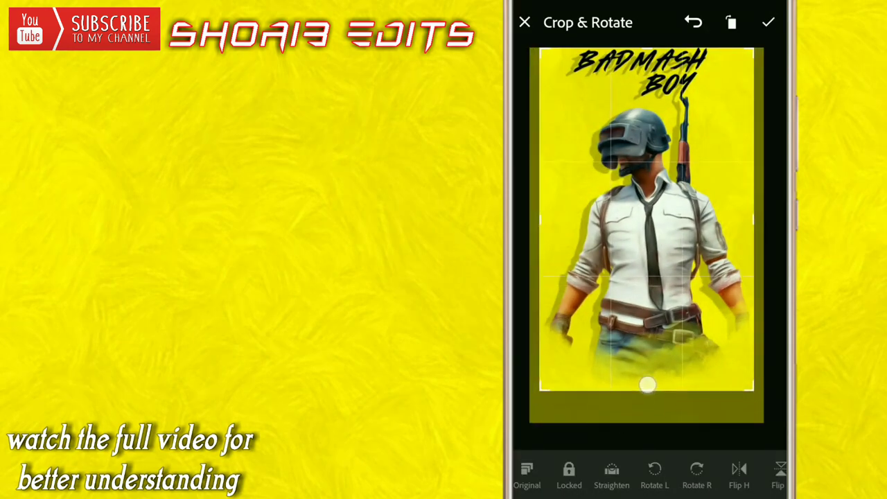
{"action": "left_click_drag", "start_coordinate": [647, 229], "coordinate": [646, 236]}
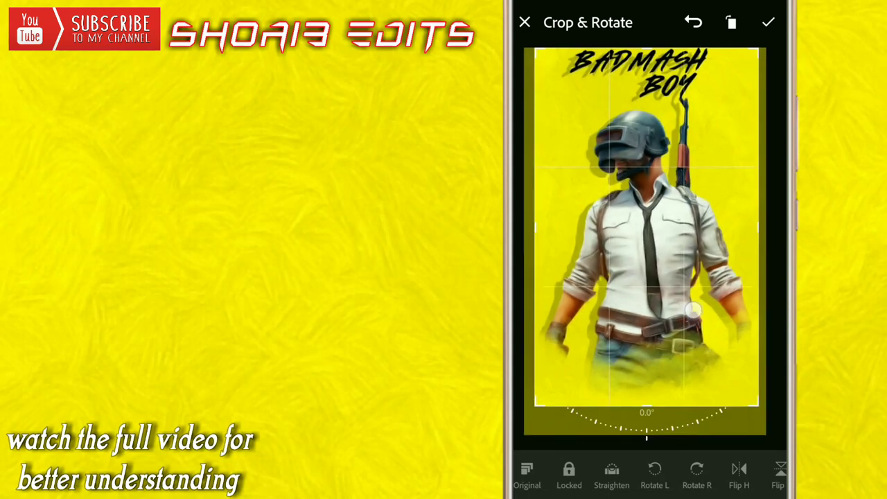
{"action": "left_click_drag", "start_coordinate": [649, 403], "coordinate": [641, 402]}
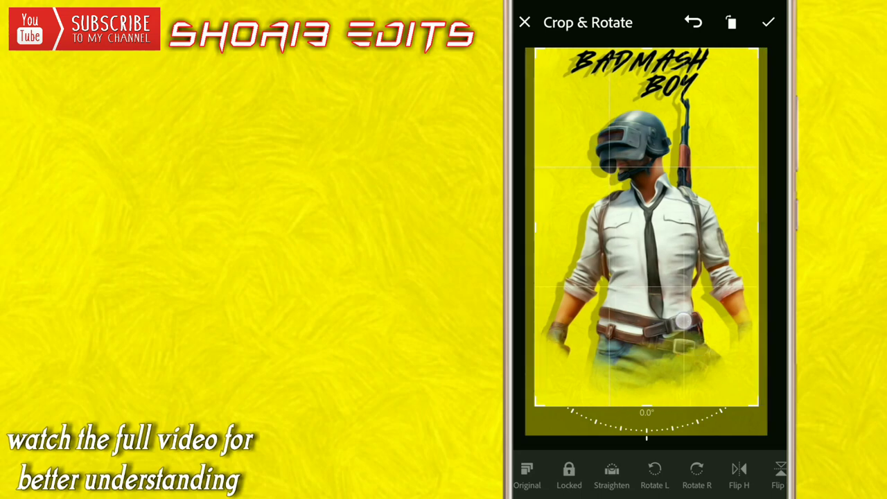
{"action": "left_click_drag", "start_coordinate": [647, 228], "coordinate": [644, 229]}
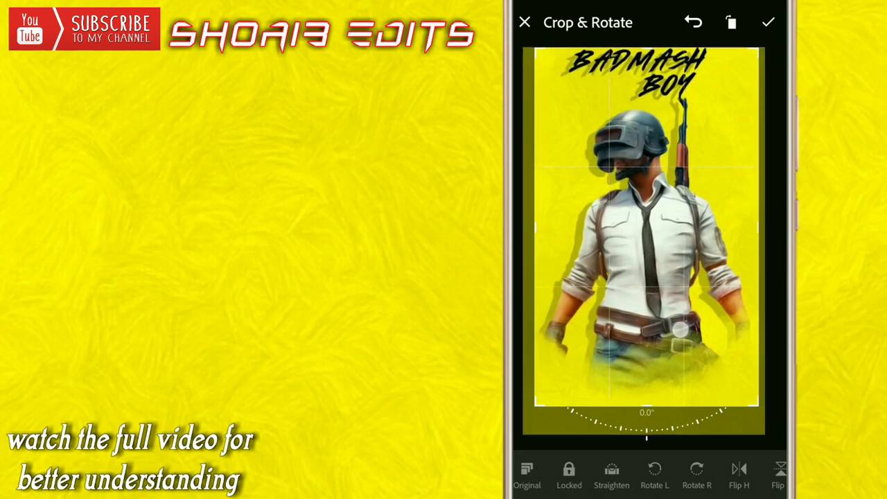
{"action": "left_click", "coordinate": [768, 22]}
{"action": "left_click", "coordinate": [702, 23]}
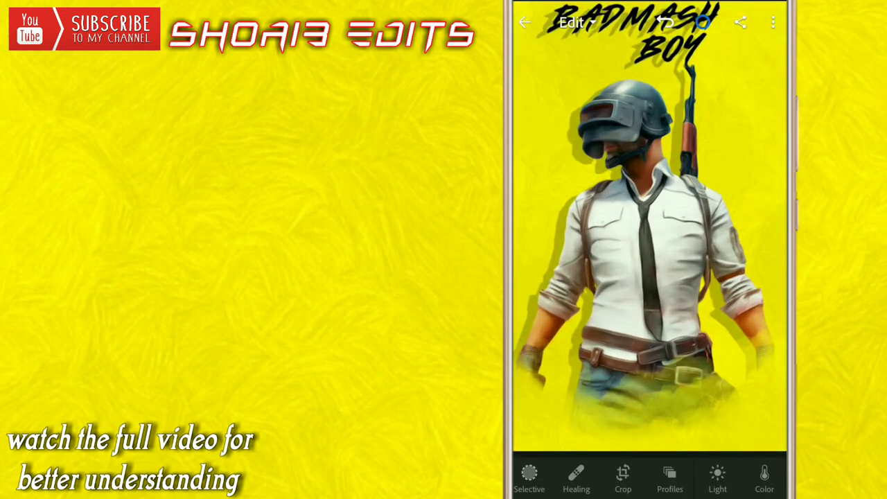
Create a selective brush mask painted over the helmet with feathered edges.
{"action": "left_click", "coordinate": [529, 473]}
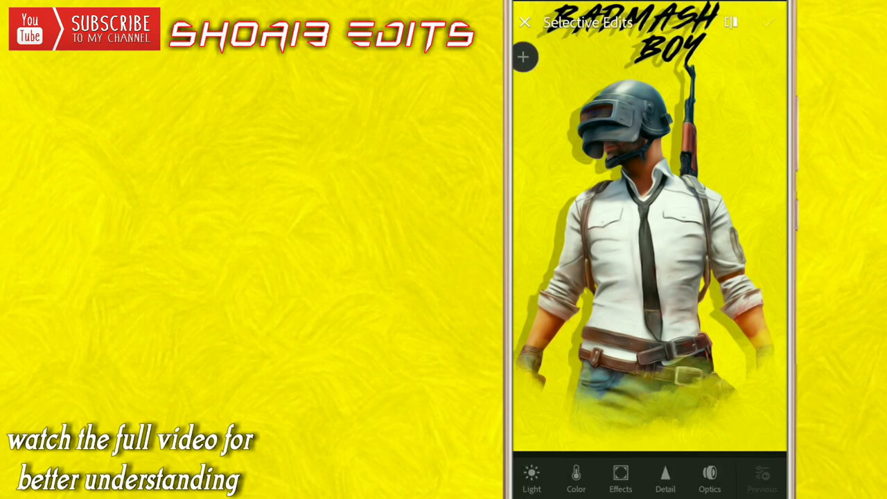
{"action": "left_click", "coordinate": [524, 56]}
{"action": "left_click_drag", "start_coordinate": [621, 111], "coordinate": [578, 112]}
{"action": "scroll", "coordinate": [641, 173], "scroll_direction": "up", "scroll_amount": 5}
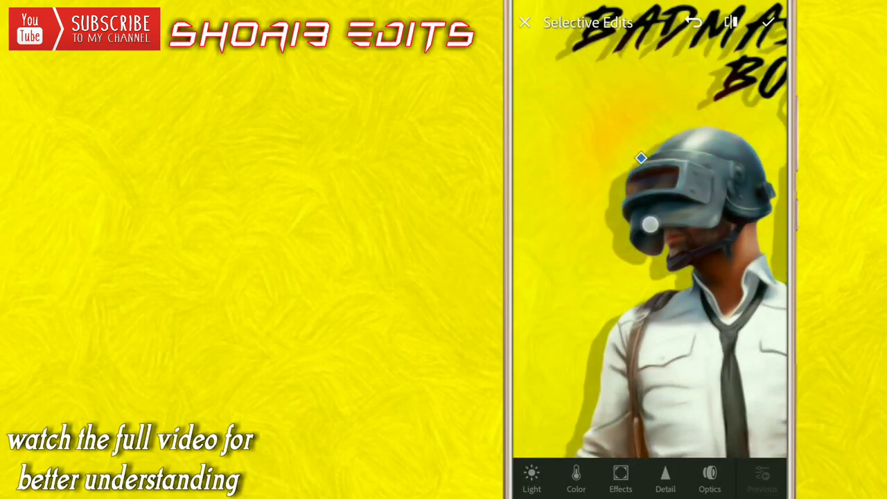
{"action": "left_click", "coordinate": [525, 93]}
{"action": "mouse_move", "coordinate": [658, 174]}
{"action": "left_mouse_down"}
{"action": "mouse_move", "coordinate": [693, 182]}
{"action": "mouse_move", "coordinate": [696, 174]}
{"action": "left_mouse_up"}
{"action": "mouse_move", "coordinate": [522, 230]}
{"action": "left_mouse_down"}
{"action": "mouse_move", "coordinate": [521, 240]}
{"action": "mouse_move", "coordinate": [529, 225]}
{"action": "left_mouse_up"}
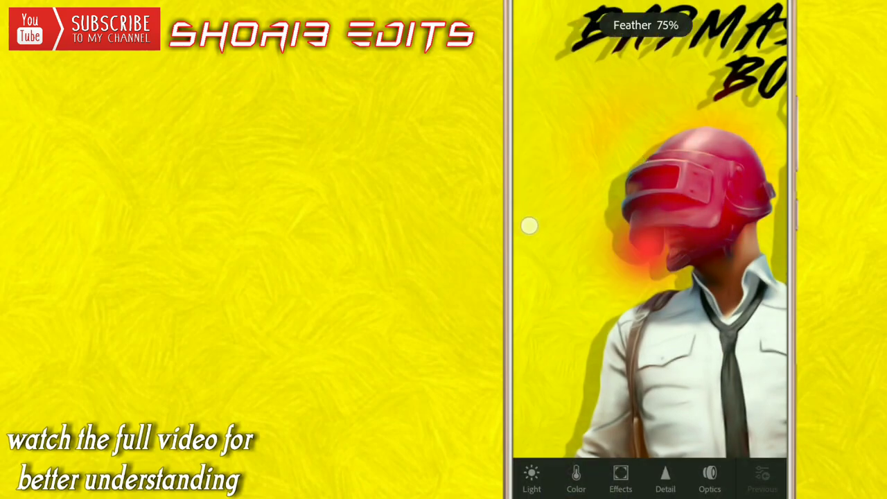
{"action": "left_click_drag", "start_coordinate": [529, 277], "coordinate": [529, 270]}
{"action": "mouse_move", "coordinate": [526, 236]}
{"action": "left_mouse_down"}
{"action": "mouse_move", "coordinate": [529, 218]}
{"action": "mouse_move", "coordinate": [529, 243]}
{"action": "left_mouse_up"}
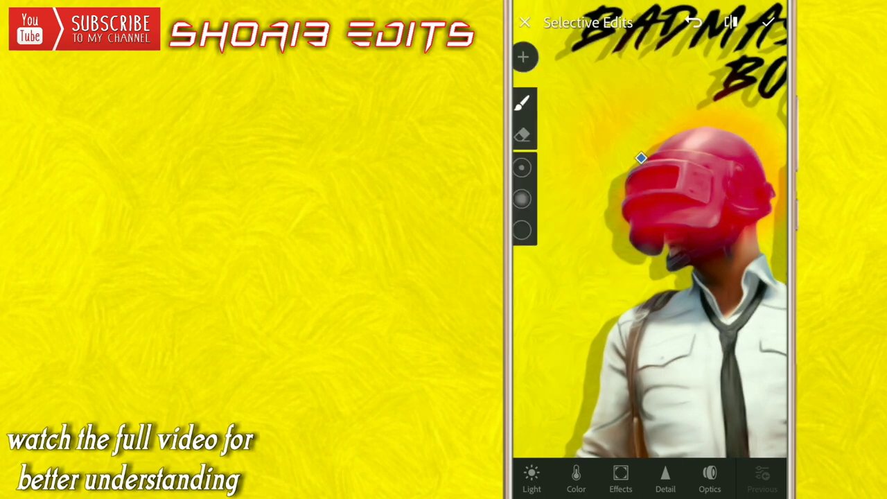
{"action": "left_click", "coordinate": [525, 203]}
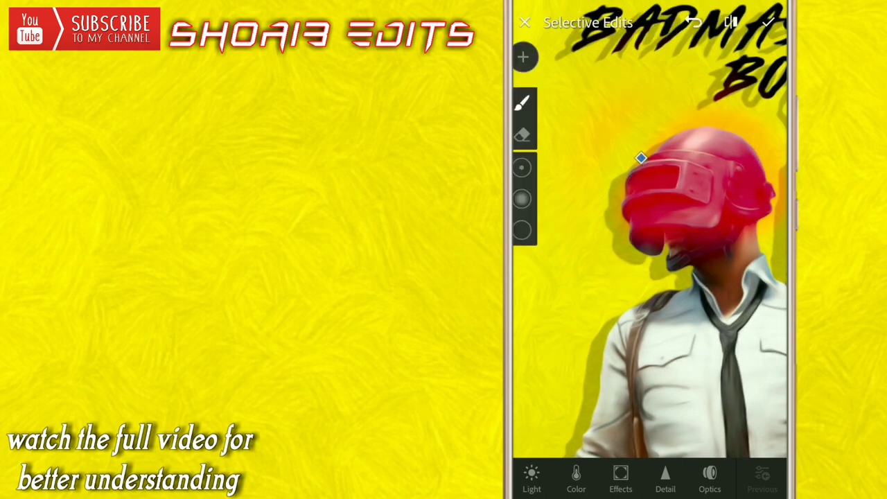
Give the helmet mask Sharpness 46 and Clarity 60.
{"action": "left_click", "coordinate": [665, 478]}
{"action": "left_click_drag", "start_coordinate": [645, 433], "coordinate": [709, 432]}
{"action": "left_click", "coordinate": [620, 483]}
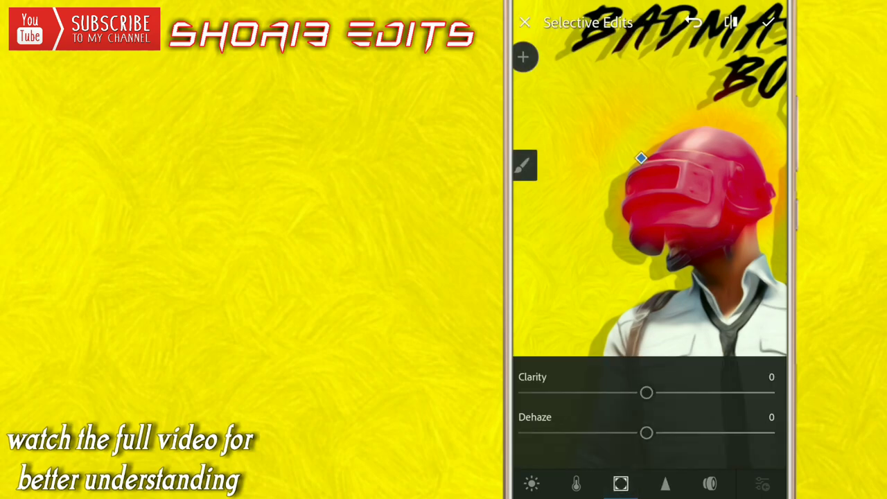
{"action": "left_click_drag", "start_coordinate": [646, 392], "coordinate": [727, 393]}
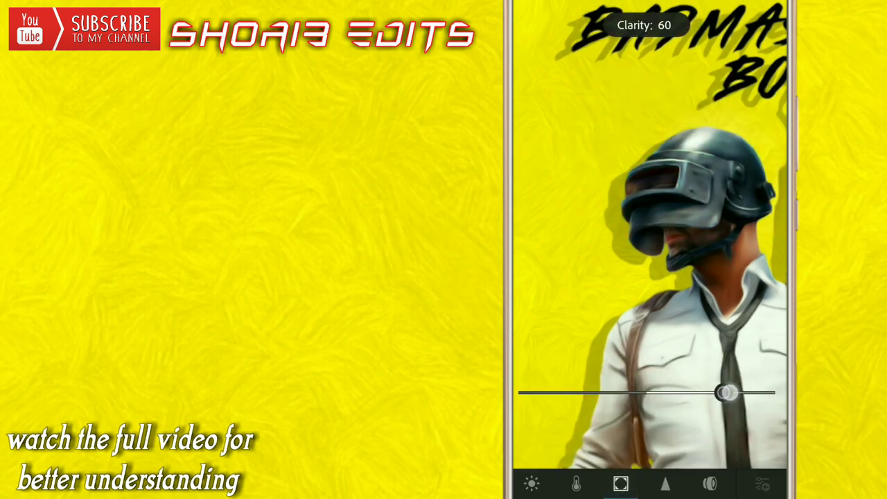
{"action": "left_click", "coordinate": [621, 483]}
Paint a new mask along the tie and collar, adding clarity and Sharpness 40.
{"action": "double_click", "coordinate": [650, 249]}
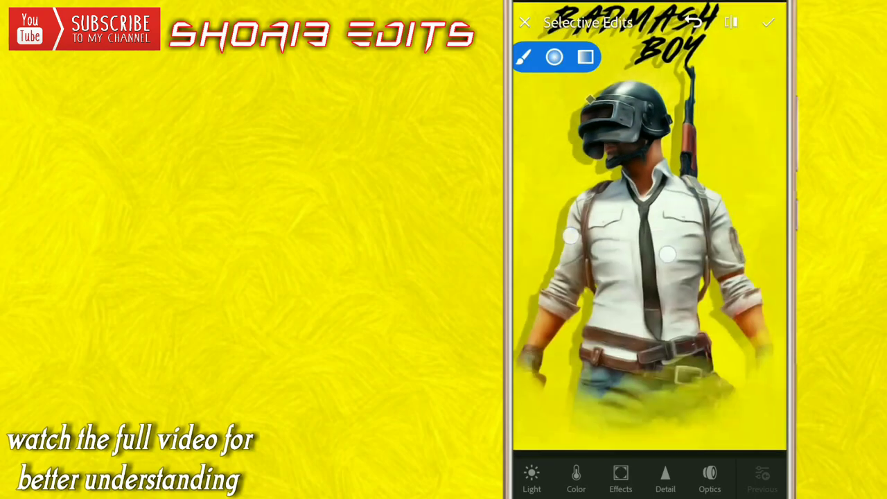
{"action": "left_click", "coordinate": [648, 251]}
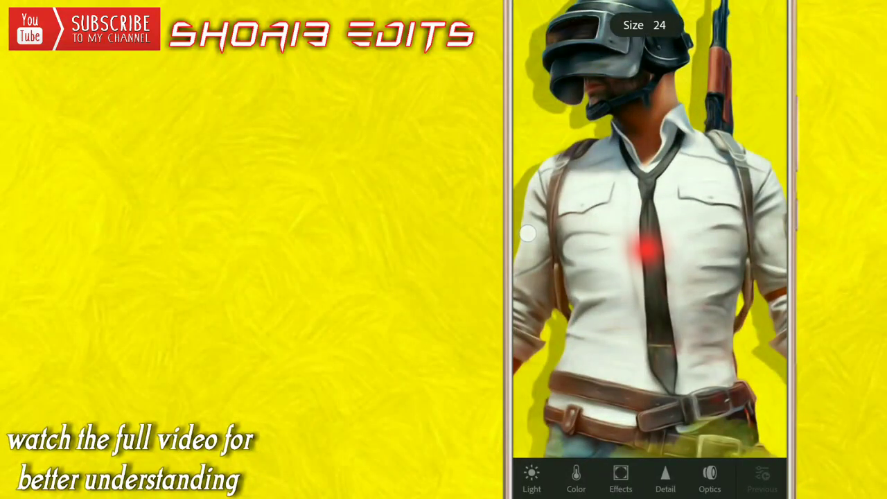
{"action": "left_click_drag", "start_coordinate": [527, 234], "coordinate": [527, 288]}
{"action": "left_click_drag", "start_coordinate": [646, 197], "coordinate": [658, 384]}
{"action": "mouse_move", "coordinate": [683, 135]}
{"action": "left_mouse_down"}
{"action": "mouse_move", "coordinate": [617, 147]}
{"action": "mouse_move", "coordinate": [641, 165]}
{"action": "left_mouse_up"}
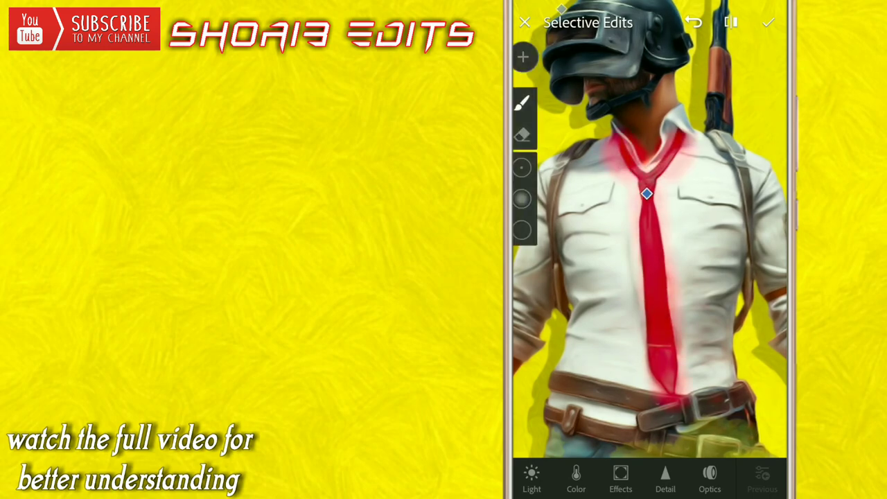
{"action": "left_click", "coordinate": [621, 477]}
{"action": "left_click_drag", "start_coordinate": [645, 392], "coordinate": [734, 416]}
{"action": "left_click", "coordinate": [665, 483]}
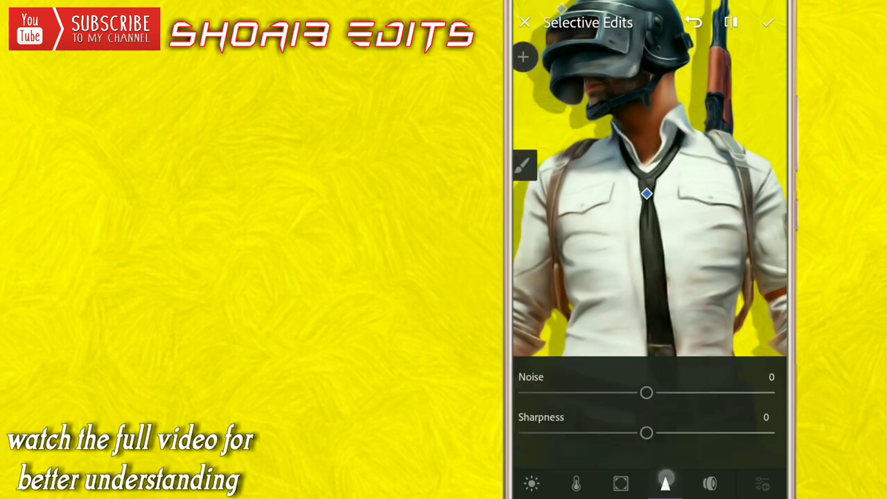
{"action": "left_click_drag", "start_coordinate": [645, 450], "coordinate": [708, 450]}
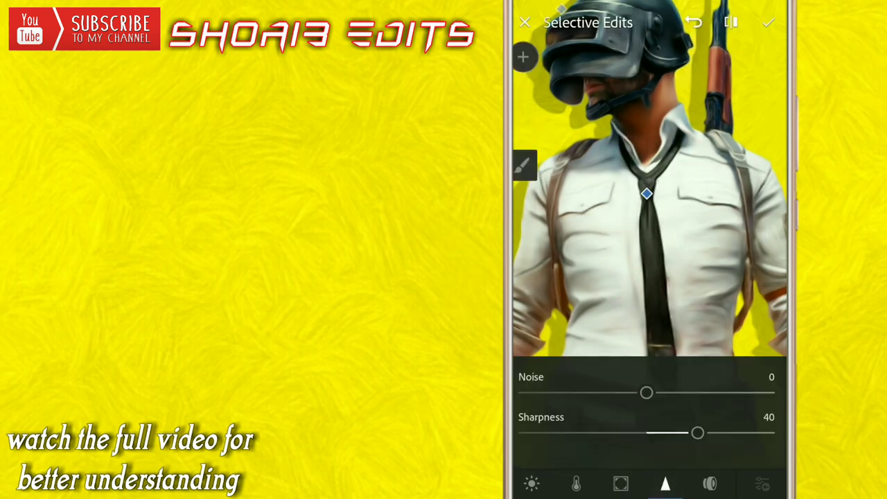
Brush a new mask across the belt with Clarity 49 and Sharpness 48.
{"action": "left_click_drag", "start_coordinate": [560, 291], "coordinate": [566, 254]}
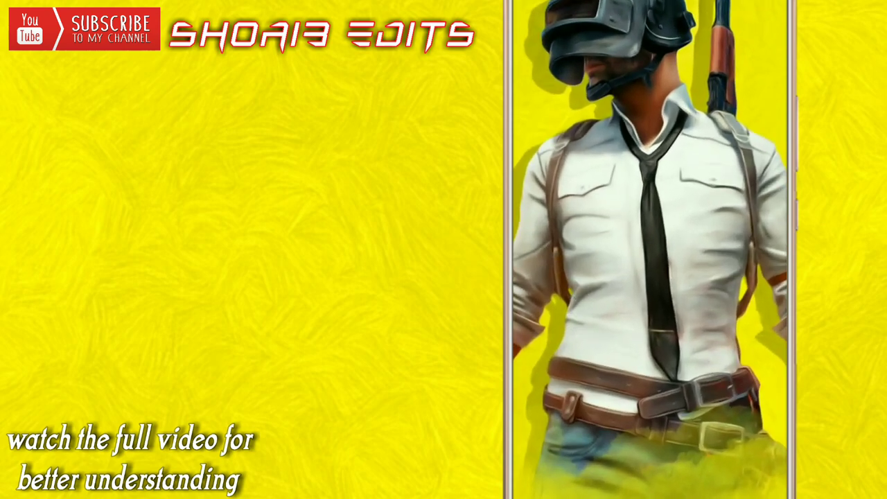
{"action": "left_click", "coordinate": [524, 56]}
{"action": "left_click_drag", "start_coordinate": [559, 371], "coordinate": [693, 398]}
{"action": "left_click_drag", "start_coordinate": [555, 409], "coordinate": [743, 410]}
{"action": "left_click", "coordinate": [621, 477]}
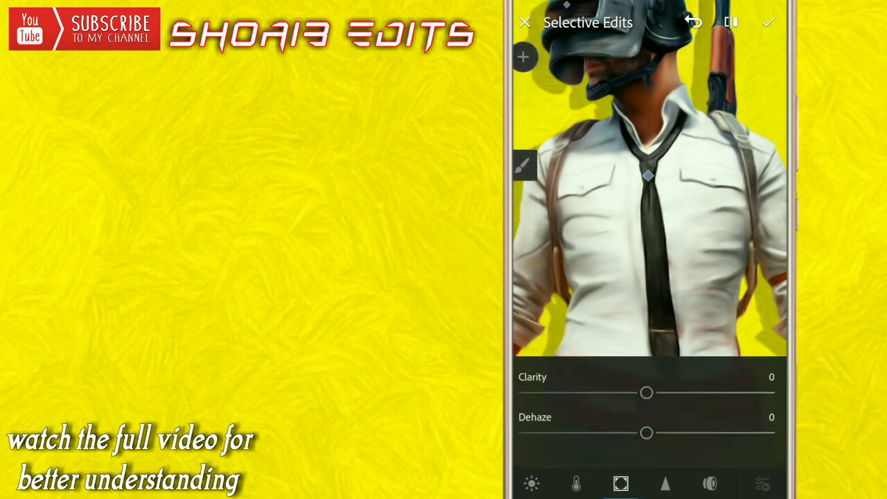
{"action": "left_click_drag", "start_coordinate": [651, 392], "coordinate": [704, 393]}
{"action": "left_click_drag", "start_coordinate": [744, 437], "coordinate": [749, 435]}
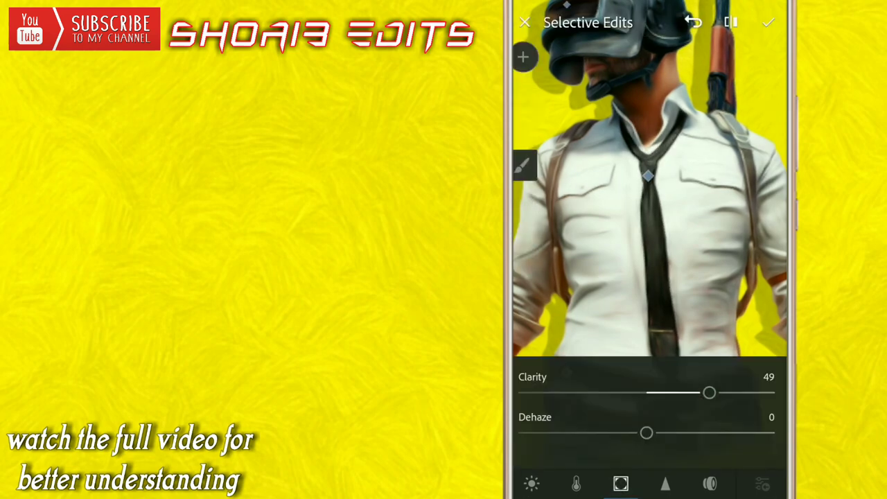
{"action": "left_click", "coordinate": [665, 483]}
{"action": "left_click_drag", "start_coordinate": [646, 432], "coordinate": [708, 431]}
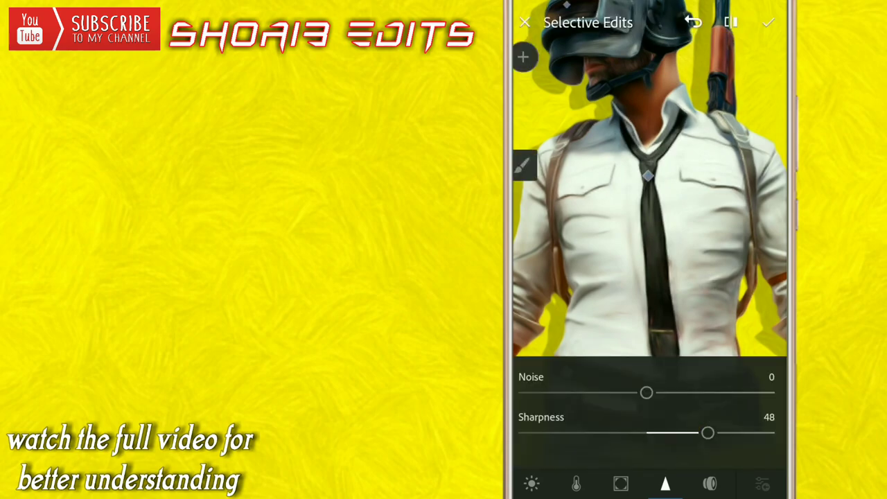
{"action": "scroll", "coordinate": [623, 266], "scroll_direction": "down", "scroll_amount": 3}
{"action": "scroll", "coordinate": [623, 266], "scroll_direction": "up", "scroll_amount": 3}
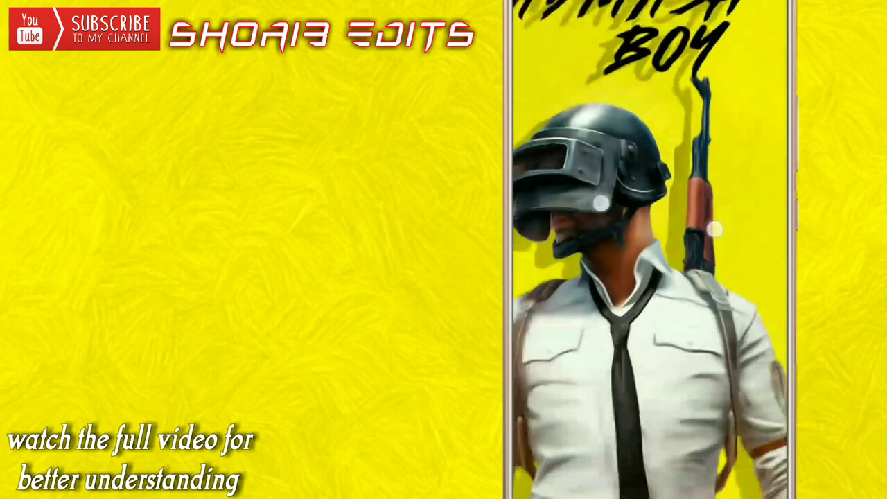
Paint a size-15 brush mask down the rifle with Clarity 24 and Sharpness 47.
{"action": "left_click", "coordinate": [650, 266]}
{"action": "left_click", "coordinate": [525, 57]}
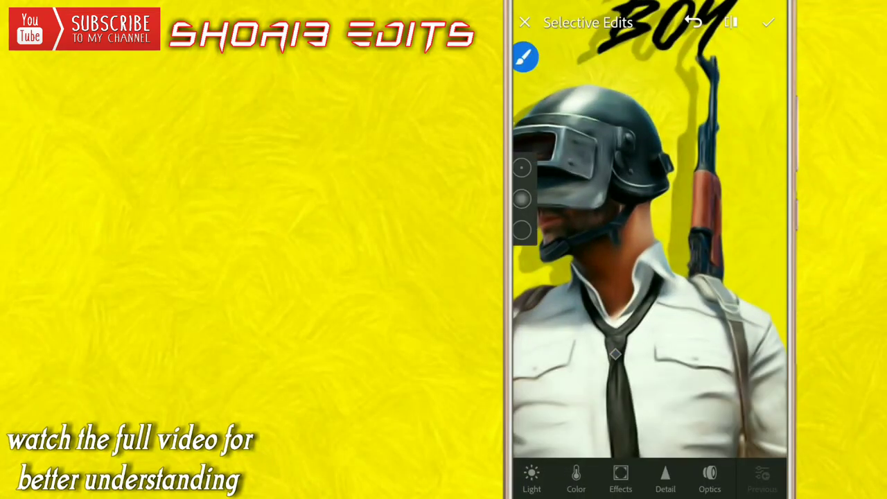
{"action": "left_click_drag", "start_coordinate": [521, 167], "coordinate": [526, 202]}
{"action": "left_click_drag", "start_coordinate": [710, 61], "coordinate": [714, 227]}
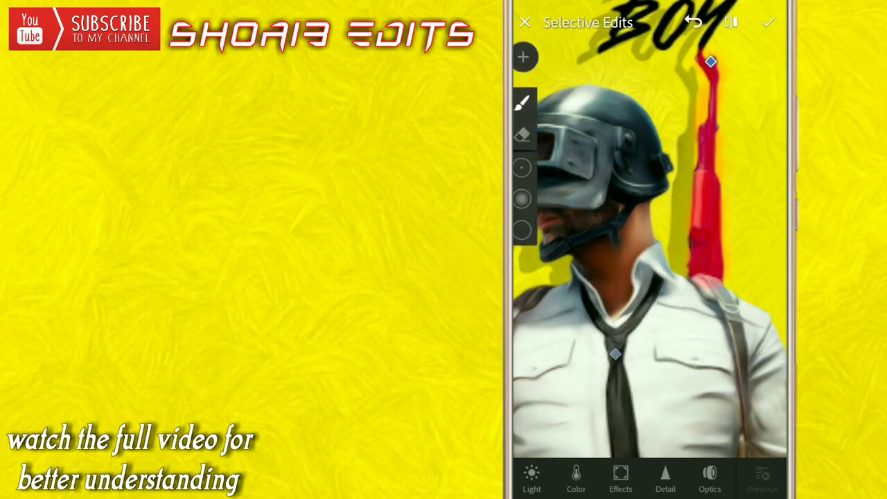
{"action": "left_click", "coordinate": [621, 473]}
{"action": "left_click_drag", "start_coordinate": [721, 425], "coordinate": [751, 426]}
{"action": "left_click", "coordinate": [665, 483]}
{"action": "left_click_drag", "start_coordinate": [646, 433], "coordinate": [706, 432]}
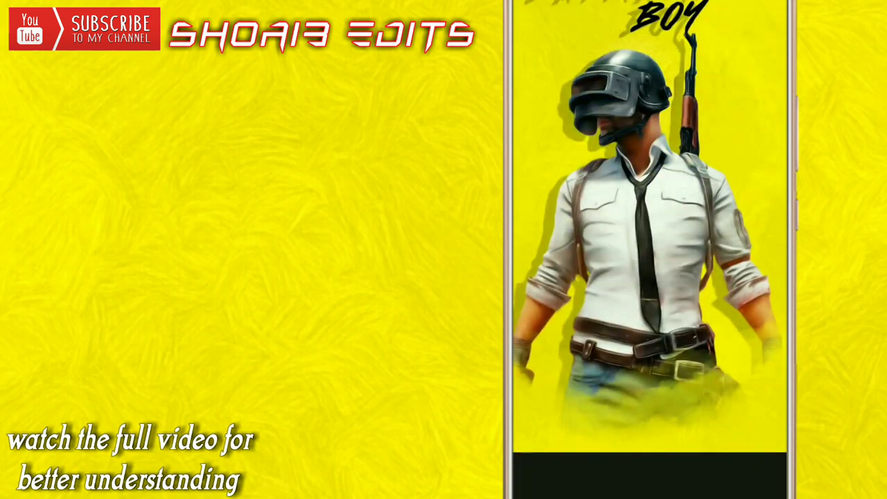
Preview the whole poster and apply the selective edits.
{"action": "left_click", "coordinate": [550, 176]}
{"action": "left_click", "coordinate": [695, 233]}
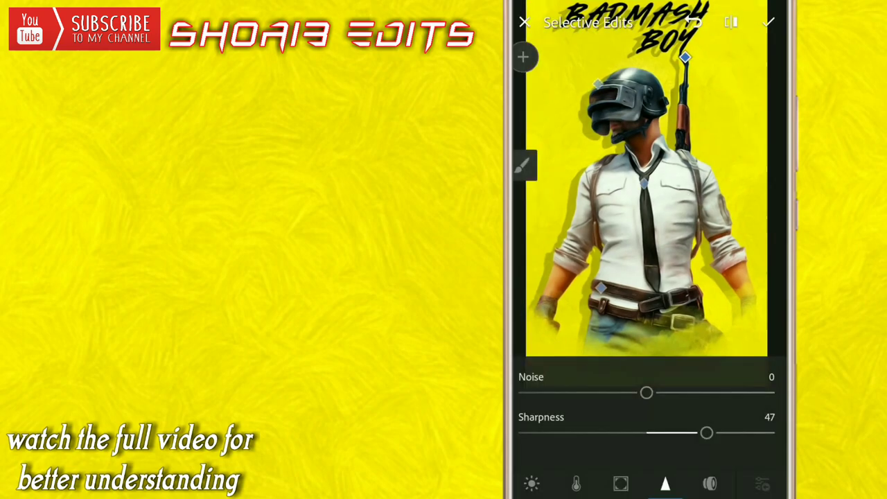
{"action": "left_click", "coordinate": [769, 19]}
{"action": "left_click", "coordinate": [541, 208]}
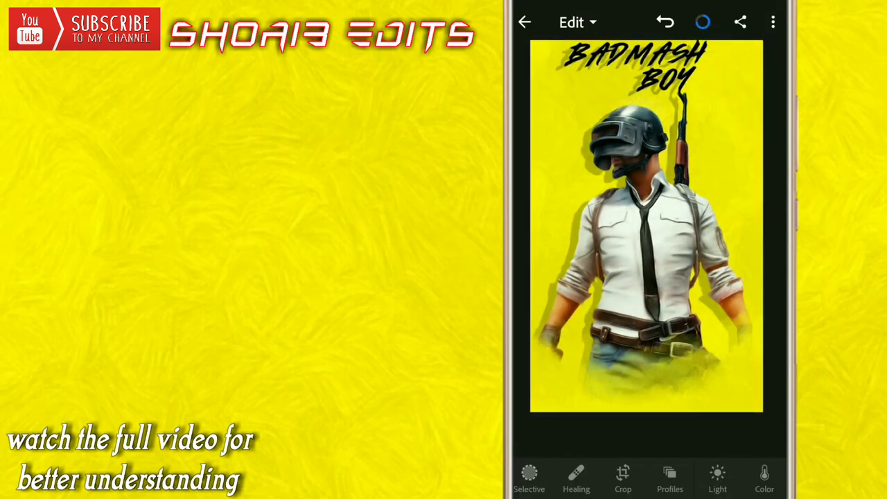
Warm the colour to Temp 5 and set Saturation 7.
{"action": "left_click_drag", "start_coordinate": [727, 477], "coordinate": [576, 476]}
{"action": "left_click", "coordinate": [681, 477]}
{"action": "left_click_drag", "start_coordinate": [646, 379], "coordinate": [652, 379]}
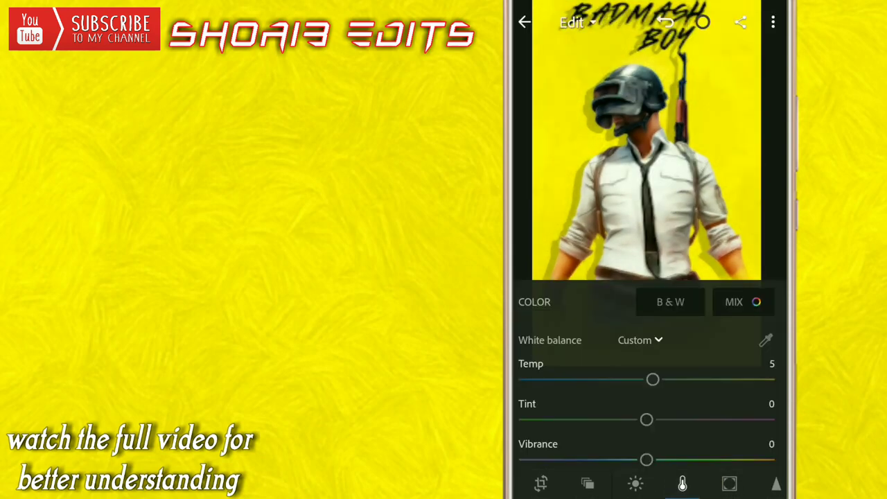
{"action": "scroll", "coordinate": [646, 388], "scroll_direction": "down", "scroll_amount": 2}
{"action": "left_click_drag", "start_coordinate": [646, 441], "coordinate": [655, 441]}
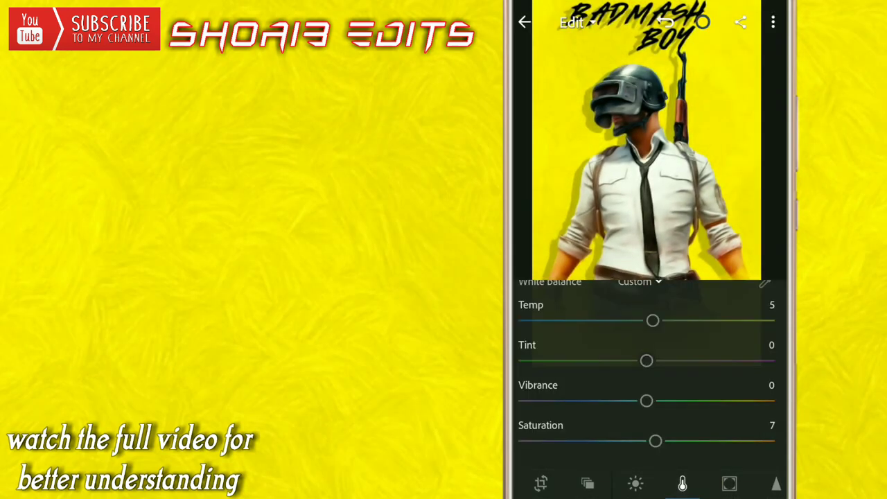
{"action": "left_click_drag", "start_coordinate": [645, 360], "coordinate": [655, 360]}
In Color Mix, lift orange luminance to 32, set yellows to 23/-9 and greens to 24/-10.
{"action": "left_click", "coordinate": [756, 281]}
{"action": "mouse_move", "coordinate": [646, 423]}
{"action": "left_mouse_down"}
{"action": "mouse_move", "coordinate": [687, 427]}
{"action": "mouse_move", "coordinate": [677, 428]}
{"action": "left_mouse_up"}
{"action": "left_click", "coordinate": [566, 341]}
{"action": "left_click_drag", "start_coordinate": [646, 469], "coordinate": [687, 470]}
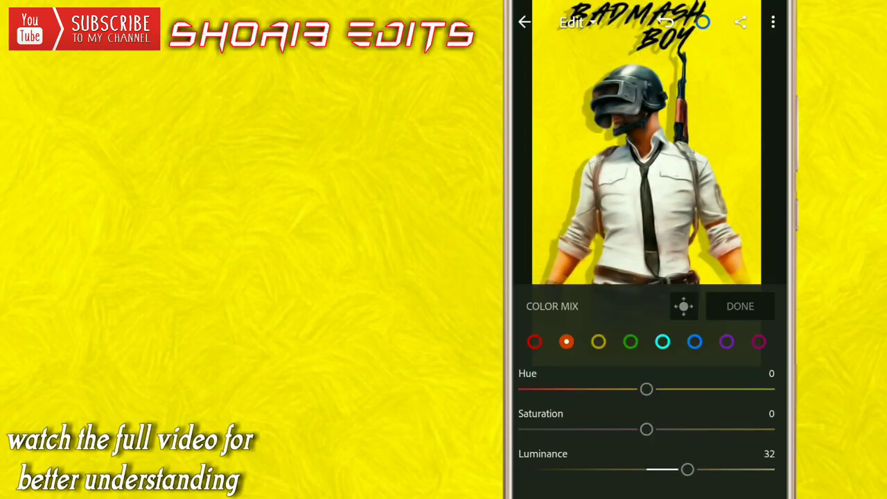
{"action": "left_click", "coordinate": [598, 341]}
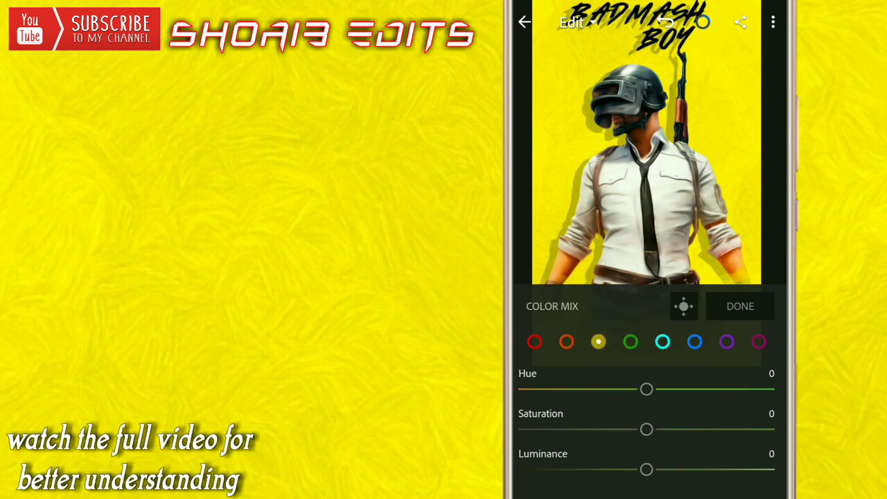
{"action": "mouse_move", "coordinate": [646, 429]}
{"action": "left_mouse_down"}
{"action": "mouse_move", "coordinate": [685, 427]}
{"action": "mouse_move", "coordinate": [638, 428]}
{"action": "left_mouse_up"}
{"action": "mouse_move", "coordinate": [646, 469]}
{"action": "left_mouse_down"}
{"action": "mouse_move", "coordinate": [614, 468]}
{"action": "mouse_move", "coordinate": [654, 469]}
{"action": "mouse_move", "coordinate": [624, 469]}
{"action": "mouse_move", "coordinate": [635, 470]}
{"action": "left_mouse_up"}
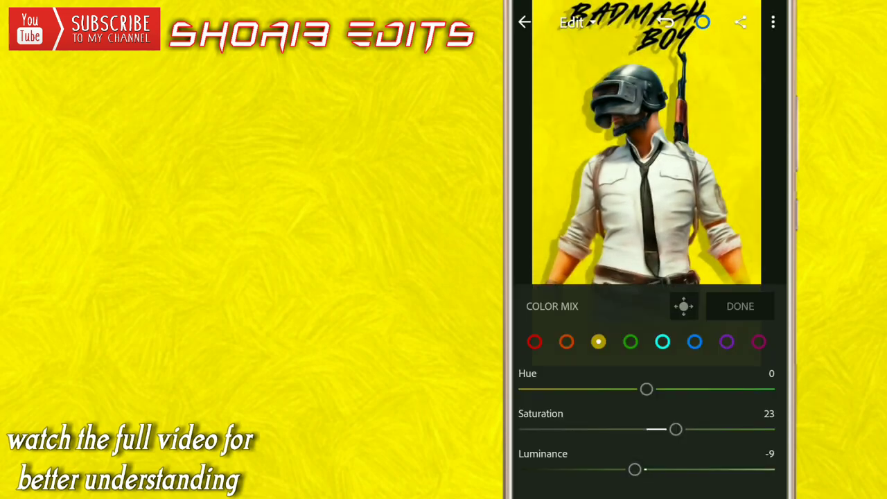
{"action": "left_click_drag", "start_coordinate": [646, 429], "coordinate": [677, 429]}
{"action": "mouse_move", "coordinate": [646, 469]}
{"action": "left_mouse_down"}
{"action": "mouse_move", "coordinate": [618, 469]}
{"action": "mouse_move", "coordinate": [725, 469]}
{"action": "mouse_move", "coordinate": [634, 469]}
{"action": "left_mouse_up"}
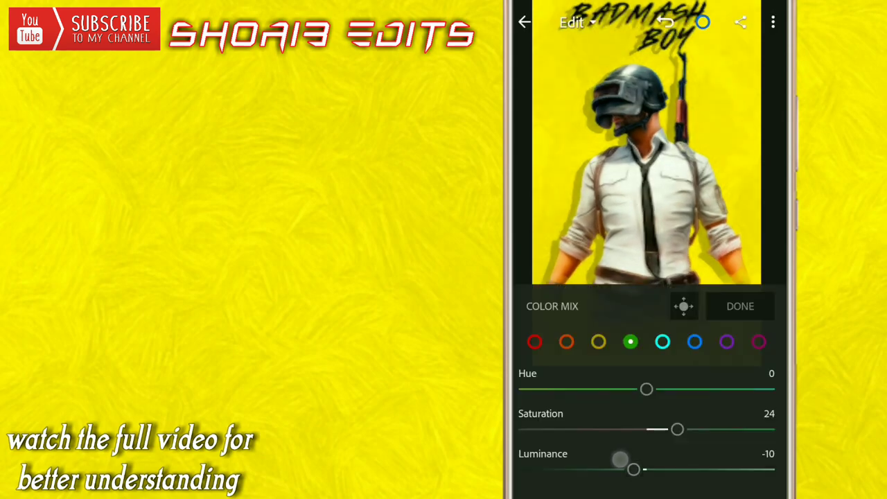
{"action": "left_click", "coordinate": [758, 298]}
{"action": "left_click", "coordinate": [635, 483]}
Add a point to each of the red, green and blue tone curves.
{"action": "left_click", "coordinate": [739, 303]}
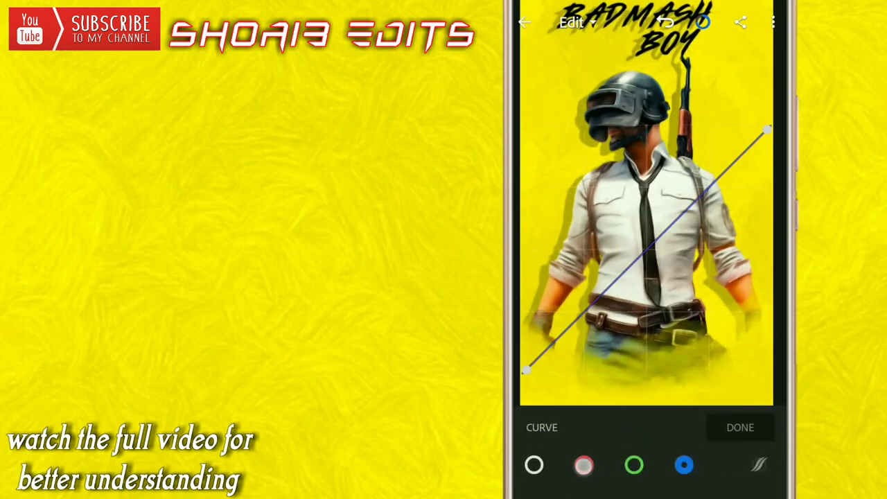
{"action": "left_click", "coordinate": [585, 465]}
{"action": "left_click", "coordinate": [629, 255]}
{"action": "left_click", "coordinate": [634, 464]}
{"action": "left_click", "coordinate": [639, 251]}
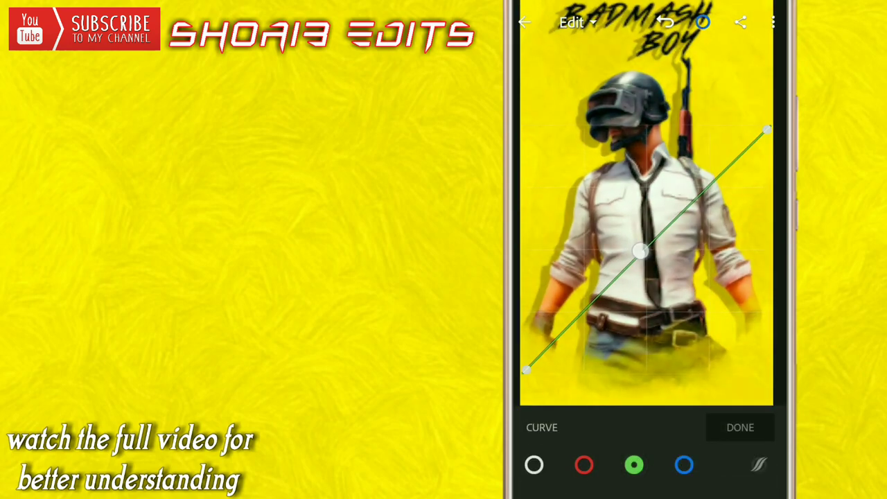
{"action": "left_click", "coordinate": [684, 464]}
{"action": "left_click", "coordinate": [643, 254]}
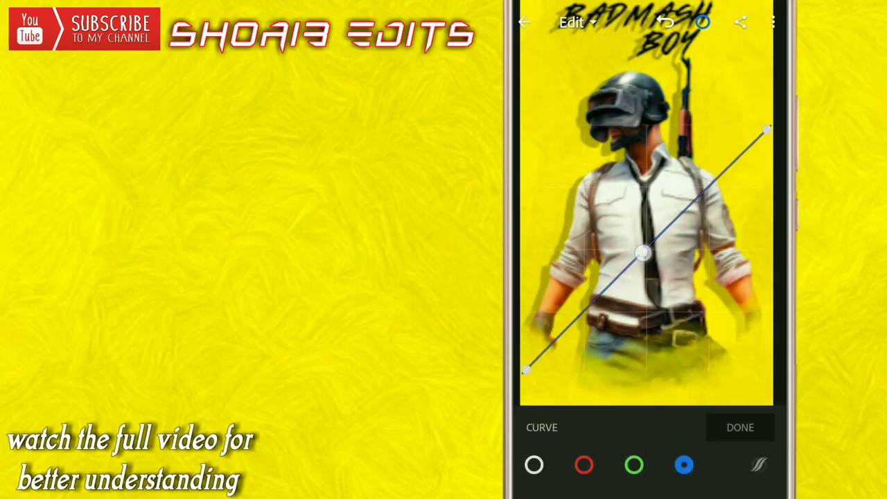
{"action": "left_click", "coordinate": [740, 428]}
Raise Contrast to 17, rebalance the tone sliders to Blacks 19, and add clarity and Dehaze 8.
{"action": "left_click_drag", "start_coordinate": [647, 387], "coordinate": [668, 387]}
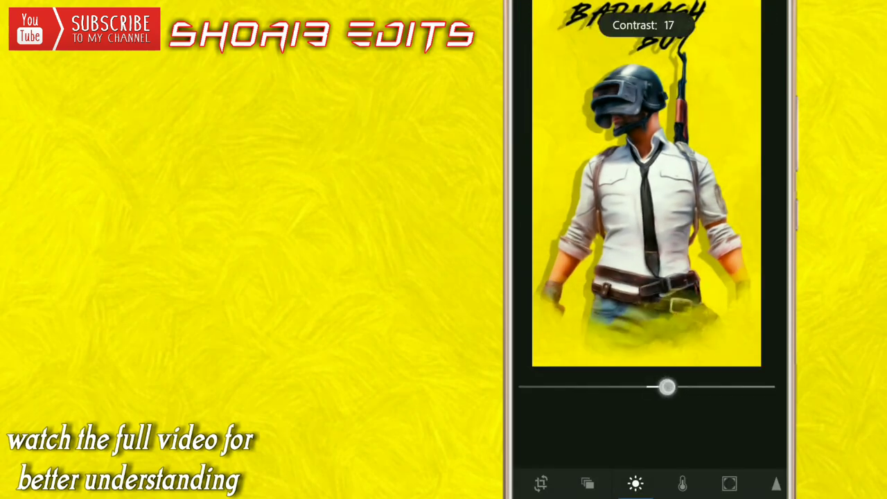
{"action": "mouse_move", "coordinate": [646, 427]}
{"action": "left_mouse_down"}
{"action": "mouse_move", "coordinate": [634, 427]}
{"action": "mouse_move", "coordinate": [667, 411]}
{"action": "mouse_move", "coordinate": [622, 415]}
{"action": "mouse_move", "coordinate": [664, 433]}
{"action": "left_mouse_up"}
{"action": "left_click_drag", "start_coordinate": [647, 346], "coordinate": [667, 346]}
{"action": "left_click_drag", "start_coordinate": [647, 387], "coordinate": [657, 387]}
Apply a -29 vignette with Feather 60 and Roundness -16, plus Grain Amount 7.
{"action": "left_click_drag", "start_coordinate": [647, 427], "coordinate": [609, 427]}
{"action": "mouse_move", "coordinate": [647, 451]}
{"action": "left_mouse_down"}
{"action": "mouse_move", "coordinate": [642, 412]}
{"action": "mouse_move", "coordinate": [693, 381]}
{"action": "left_mouse_up"}
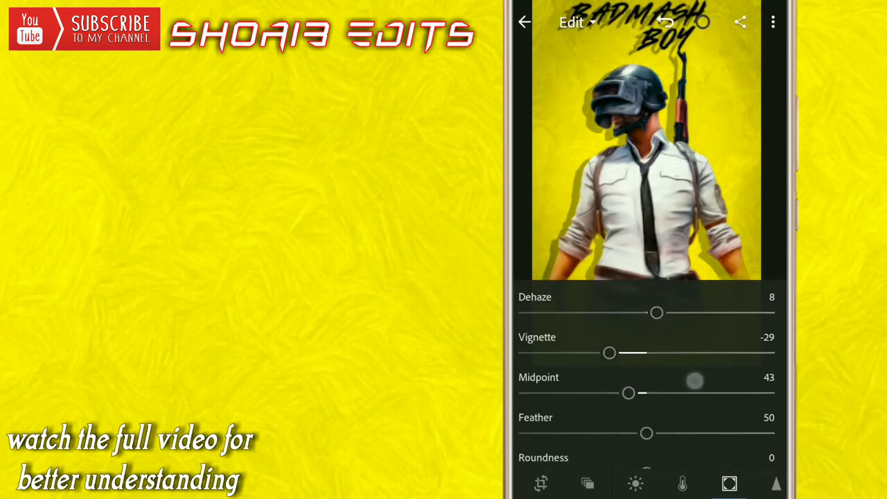
{"action": "left_click_drag", "start_coordinate": [645, 430], "coordinate": [675, 426]}
{"action": "left_click_drag", "start_coordinate": [714, 401], "coordinate": [713, 371]}
{"action": "left_click_drag", "start_coordinate": [646, 444], "coordinate": [626, 443]}
{"action": "left_click_drag", "start_coordinate": [707, 402], "coordinate": [707, 360]}
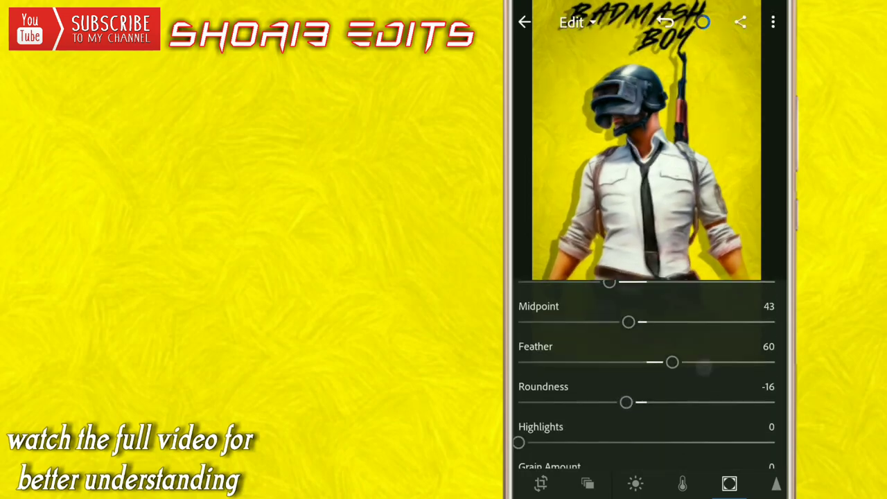
{"action": "left_click_drag", "start_coordinate": [519, 442], "coordinate": [544, 442]}
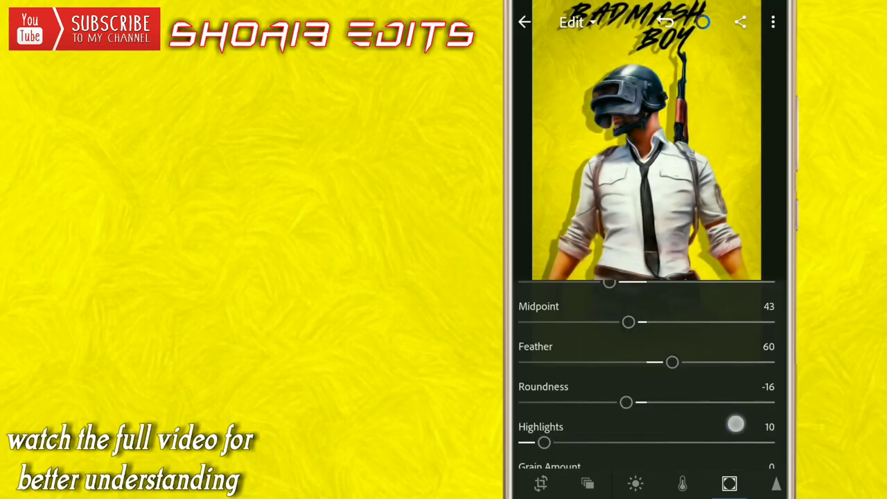
{"action": "left_click_drag", "start_coordinate": [735, 424], "coordinate": [735, 299]}
{"action": "left_click_drag", "start_coordinate": [519, 358], "coordinate": [537, 358]}
Raise Sharpening and Masking in the Detail adjustments.
{"action": "left_click_drag", "start_coordinate": [774, 481], "coordinate": [686, 479]}
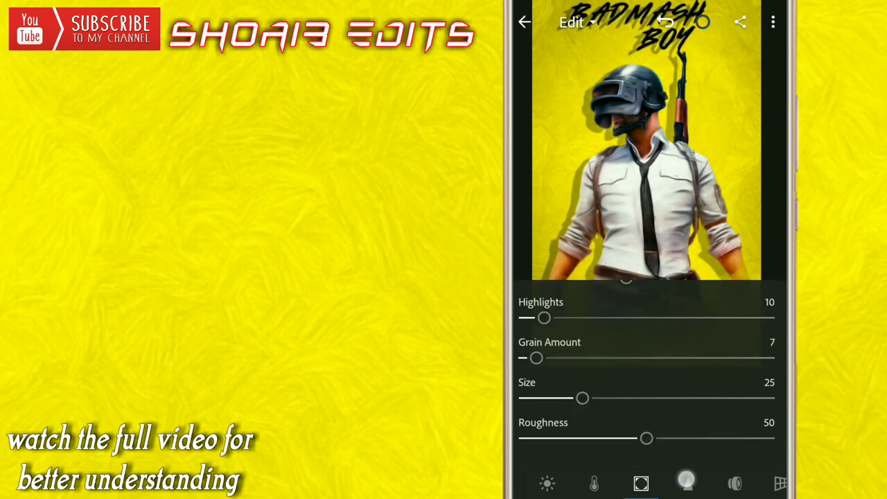
{"action": "left_click", "coordinate": [686, 480]}
{"action": "left_click_drag", "start_coordinate": [519, 346], "coordinate": [559, 346]}
{"action": "left_click_drag", "start_coordinate": [660, 396], "coordinate": [660, 333]}
{"action": "left_click_drag", "start_coordinate": [525, 400], "coordinate": [533, 400]}
Raise Noise Reduction and Color Noise Reduction to 10, compare with the original, and bring up the photo's options.
{"action": "left_click_drag", "start_coordinate": [658, 388], "coordinate": [659, 358]}
{"action": "left_click_drag", "start_coordinate": [520, 416], "coordinate": [546, 415]}
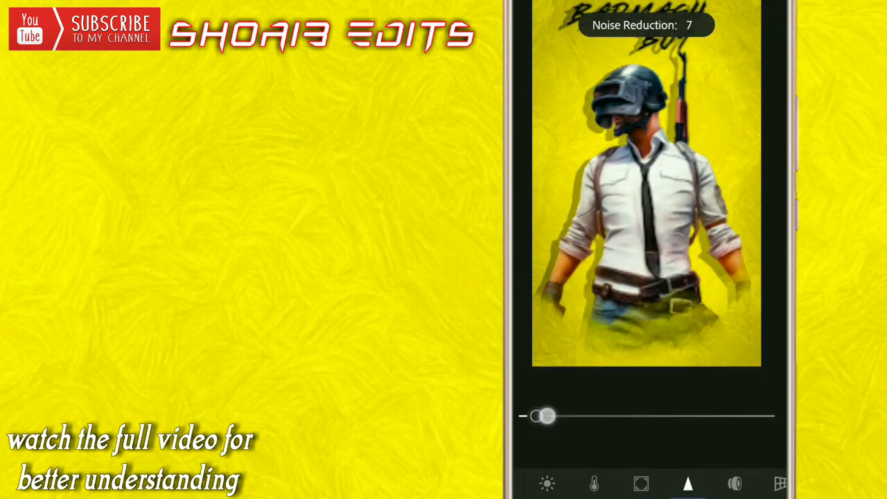
{"action": "left_click_drag", "start_coordinate": [658, 430], "coordinate": [658, 301]}
{"action": "left_click_drag", "start_coordinate": [520, 362], "coordinate": [570, 365]}
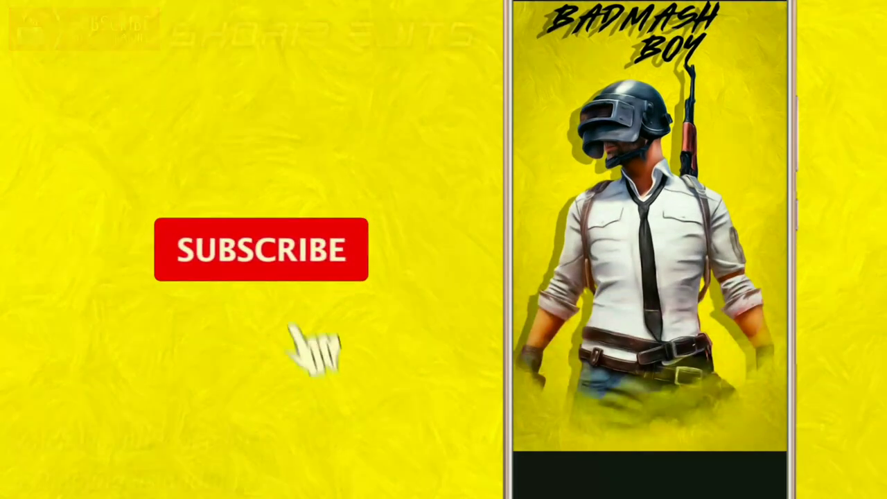
{"action": "left_click", "coordinate": [699, 389]}
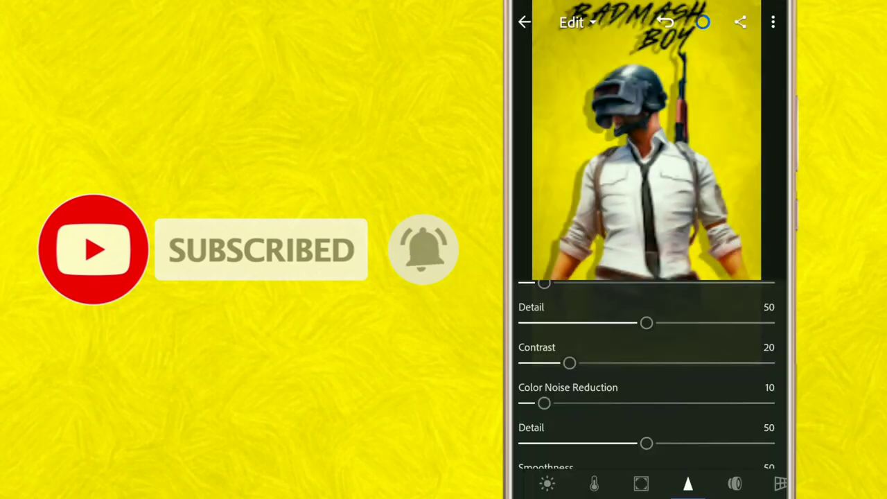
{"action": "left_click", "coordinate": [773, 22]}
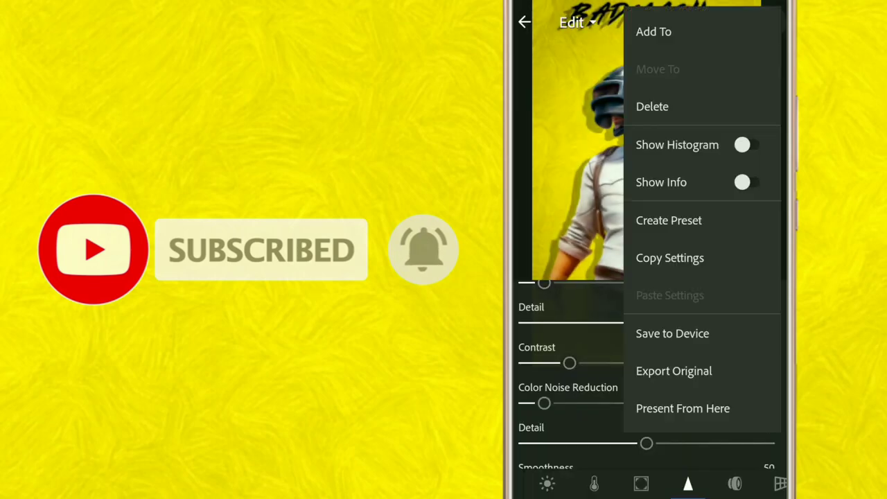
Save the edited BADMASH BOY poster to the device at the chosen quality and dismiss the success message.
{"action": "left_click", "coordinate": [721, 337]}
{"action": "left_click", "coordinate": [730, 311]}
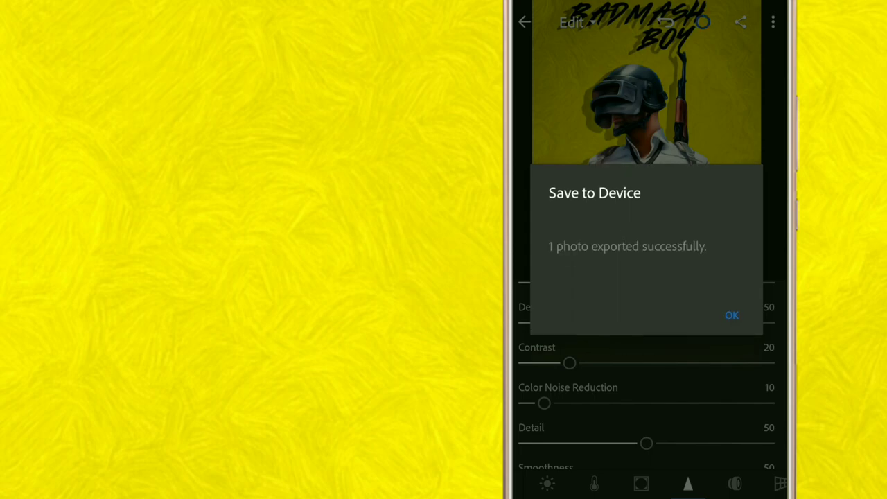
{"action": "left_click", "coordinate": [732, 316]}
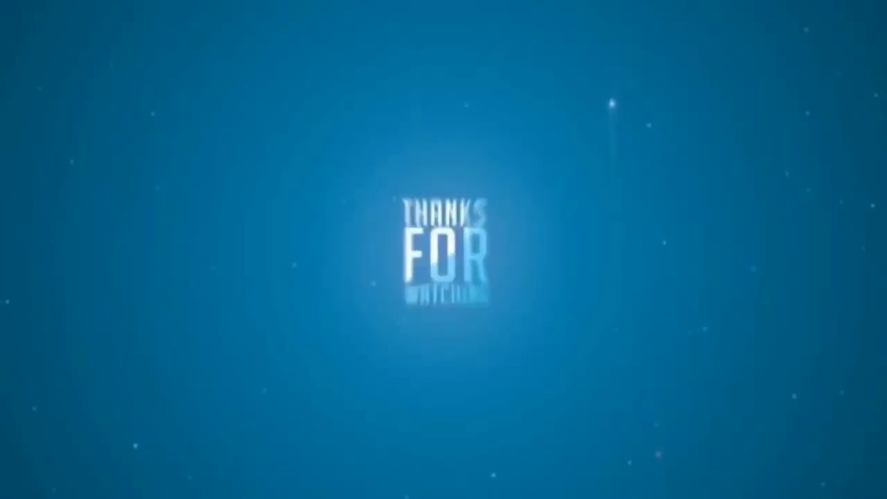